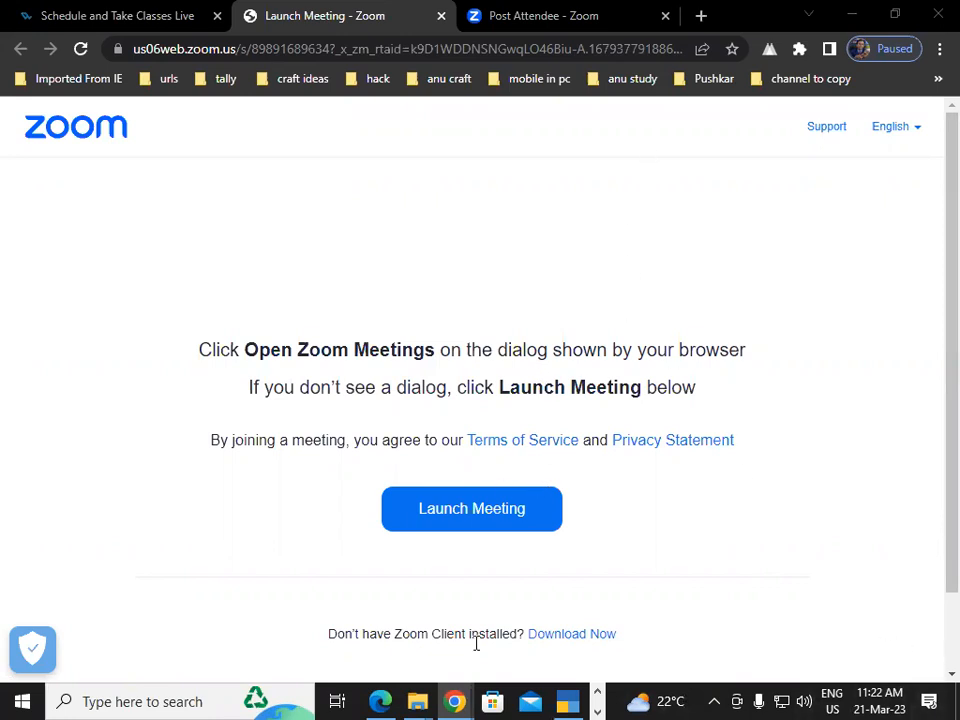
# In the Tally Practice Set PDF in Edge, circle the GSTIN labelled "Supp", TAX INVOICE and Original Copy, tick COMPUTER EMPIRE and bracket its address in ink
pyautogui.moveTo(380, 701)
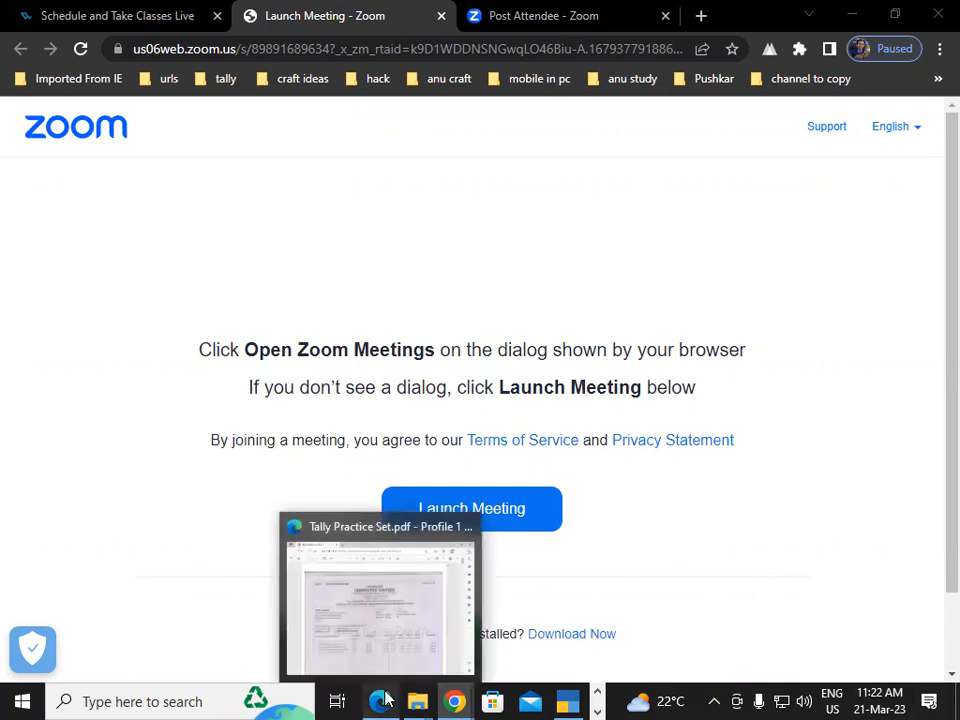
pyautogui.click(377, 608)
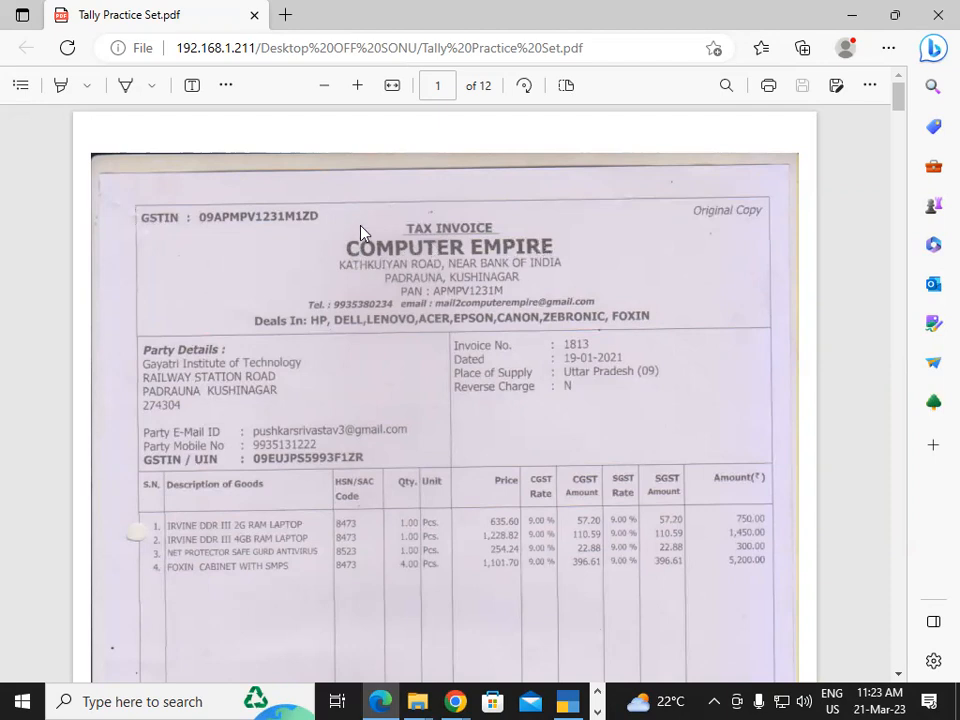
pyautogui.click(125, 85)
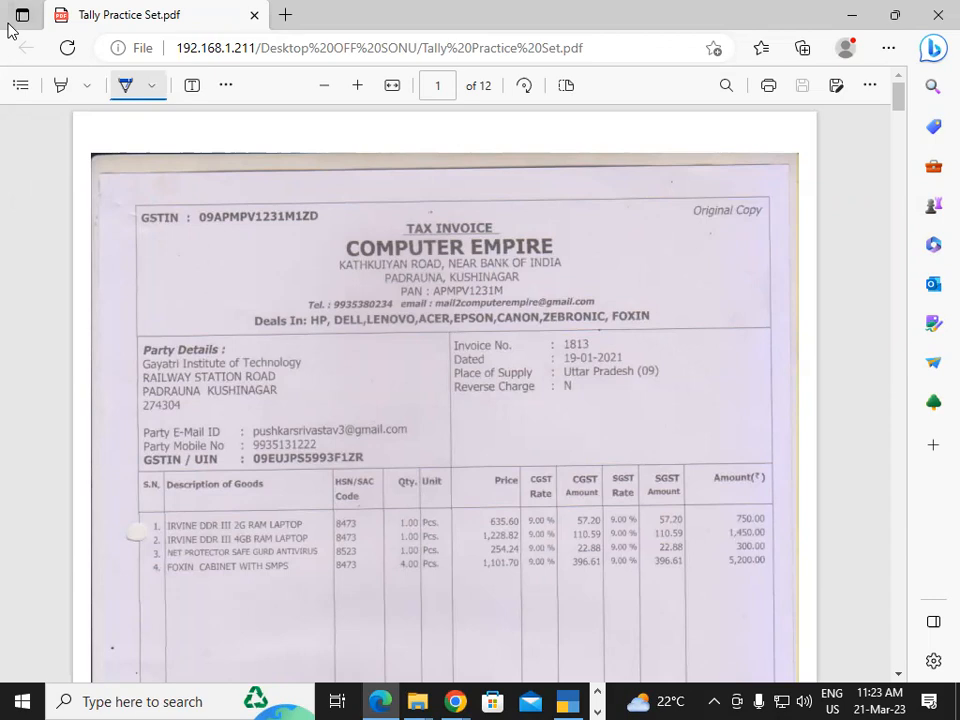
pyautogui.moveTo(196, 229)
pyautogui.mouseDown()
pyautogui.moveTo(252, 240)
pyautogui.moveTo(333, 208)
pyautogui.moveTo(298, 177)
pyautogui.moveTo(214, 163)
pyautogui.moveTo(190, 232)
pyautogui.moveTo(210, 262)
pyautogui.moveTo(275, 266)
pyautogui.moveTo(281, 279)
pyautogui.mouseUp()
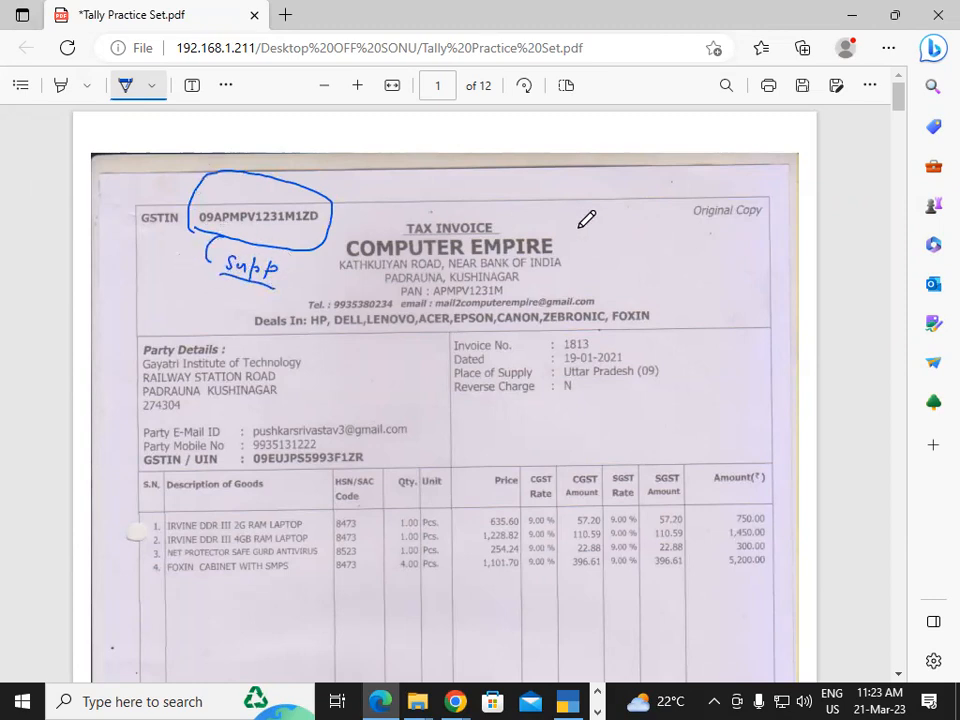
pyautogui.moveTo(574, 240); pyautogui.dragTo(604, 234)
pyautogui.moveTo(690, 222)
pyautogui.mouseDown()
pyautogui.moveTo(741, 228)
pyautogui.moveTo(776, 212)
pyautogui.moveTo(716, 185)
pyautogui.moveTo(682, 212)
pyautogui.mouseUp()
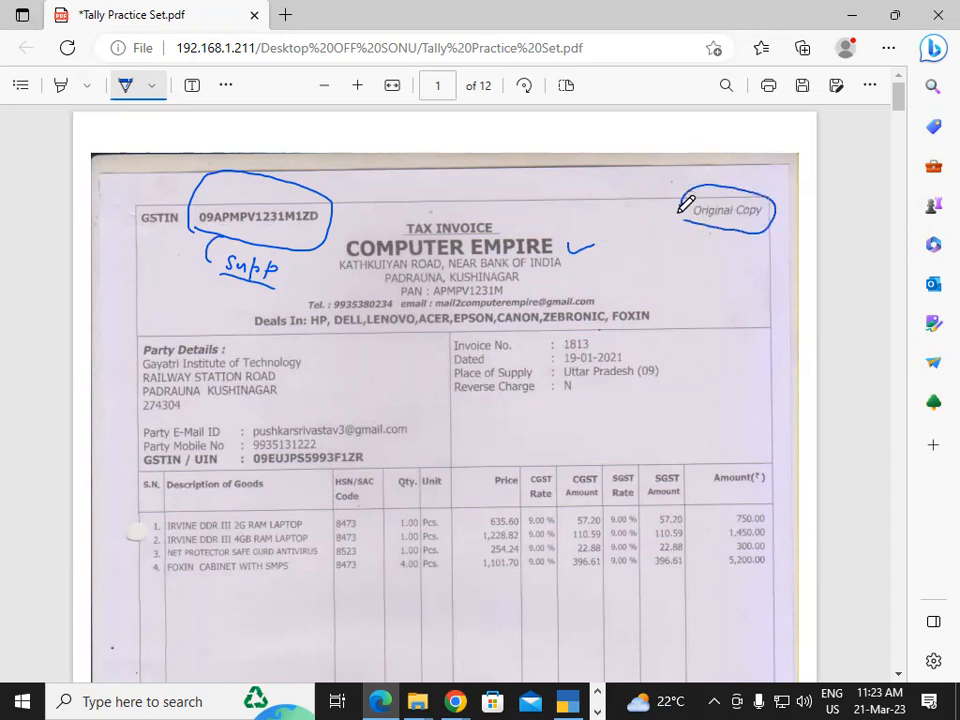
pyautogui.moveTo(488, 211); pyautogui.dragTo(474, 211)
pyautogui.moveTo(387, 230)
pyautogui.mouseDown()
pyautogui.moveTo(399, 239)
pyautogui.moveTo(507, 238)
pyautogui.moveTo(514, 195)
pyautogui.moveTo(441, 180)
pyautogui.moveTo(392, 208)
pyautogui.moveTo(401, 228)
pyautogui.mouseUp()
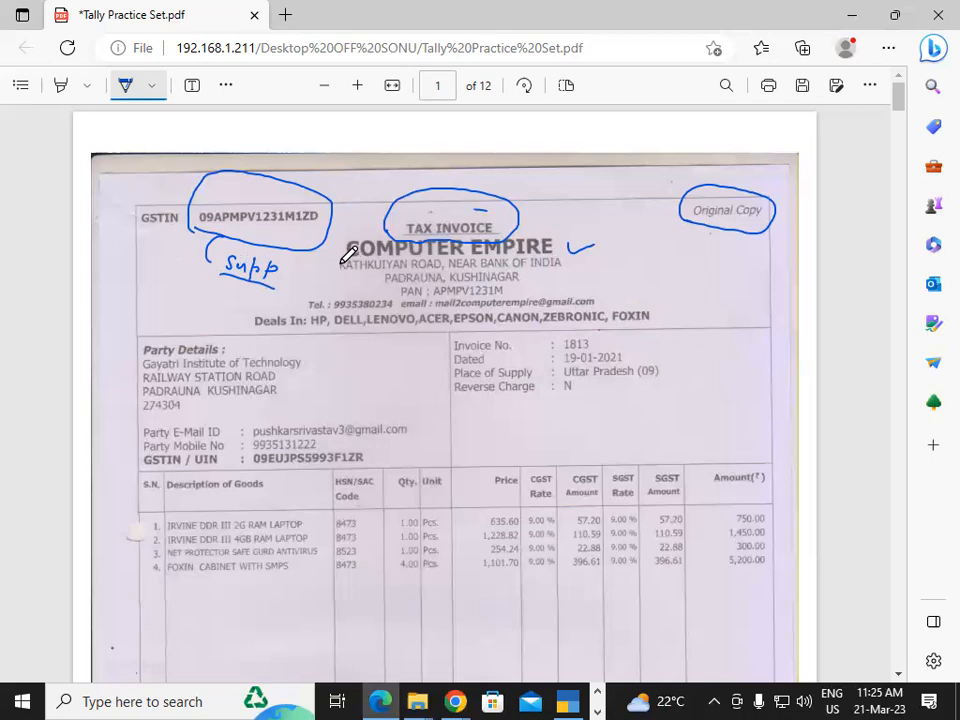
pyautogui.moveTo(335, 262); pyautogui.dragTo(350, 292)
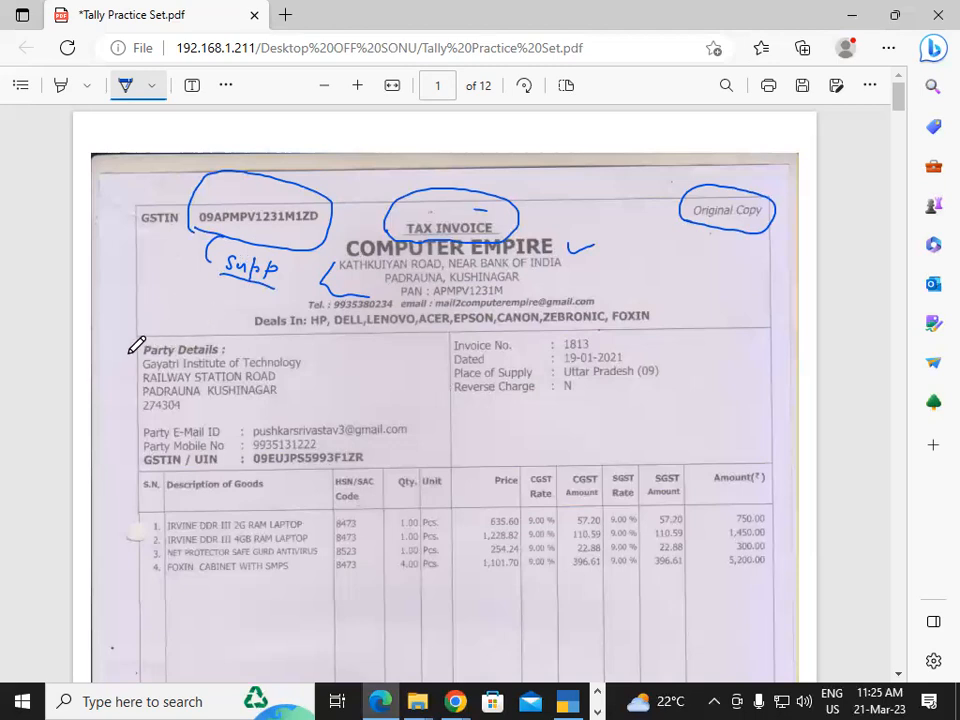
# Tick in ink the party details and name, the invoice number, date and place of supply, the goods table's column headings and its four items
pyautogui.moveTo(123, 347); pyautogui.dragTo(139, 346)
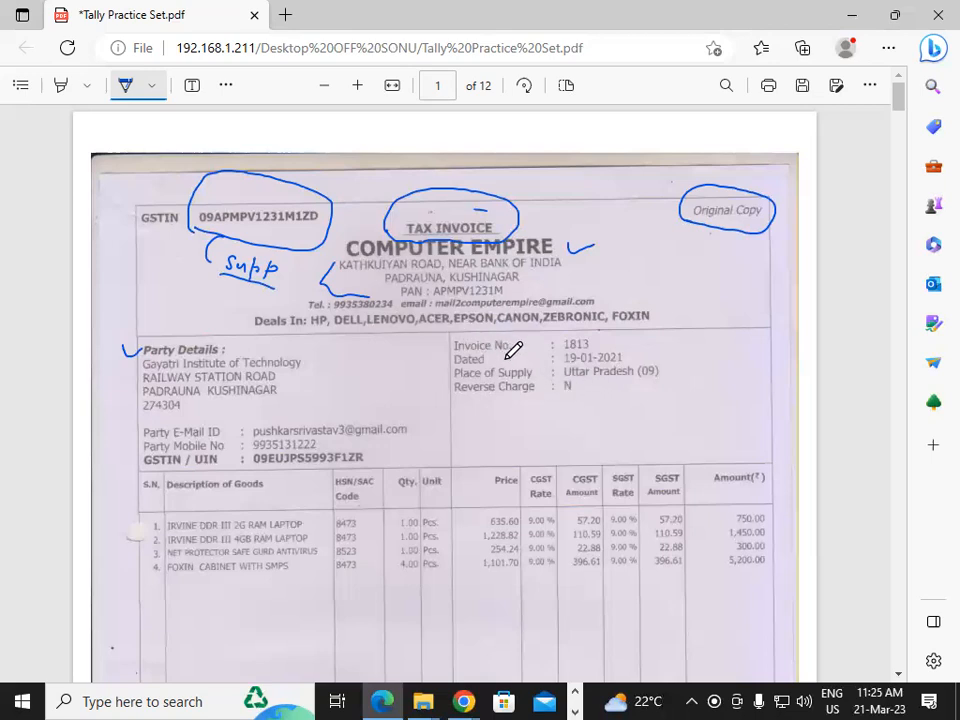
pyautogui.moveTo(592, 346)
pyautogui.mouseDown()
pyautogui.moveTo(629, 336)
pyautogui.moveTo(712, 368)
pyautogui.mouseUp()
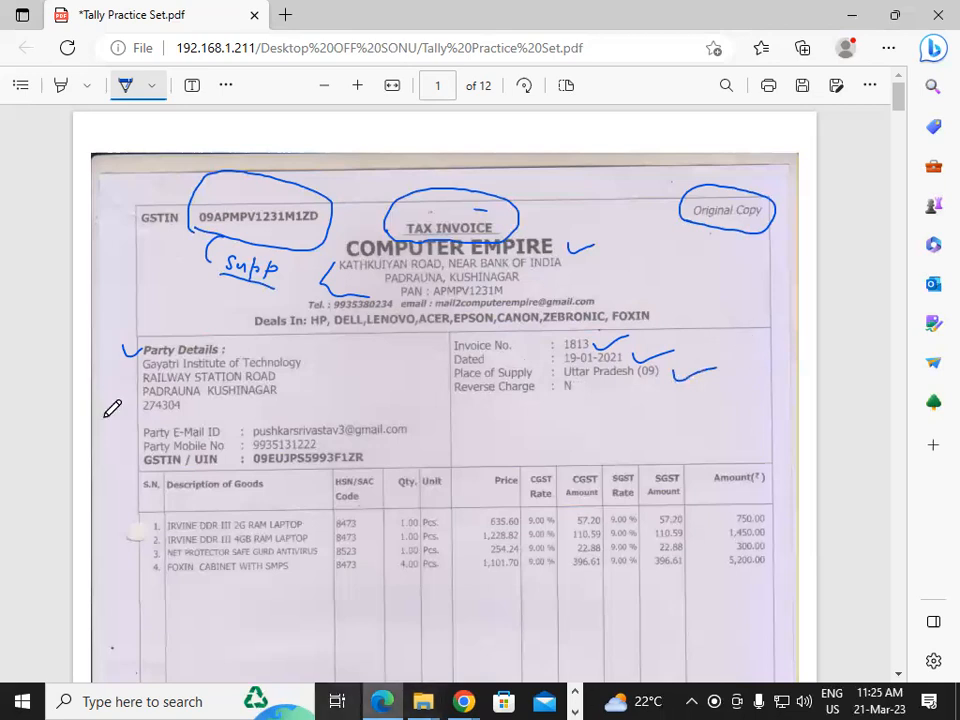
pyautogui.moveTo(182, 500); pyautogui.dragTo(230, 488)
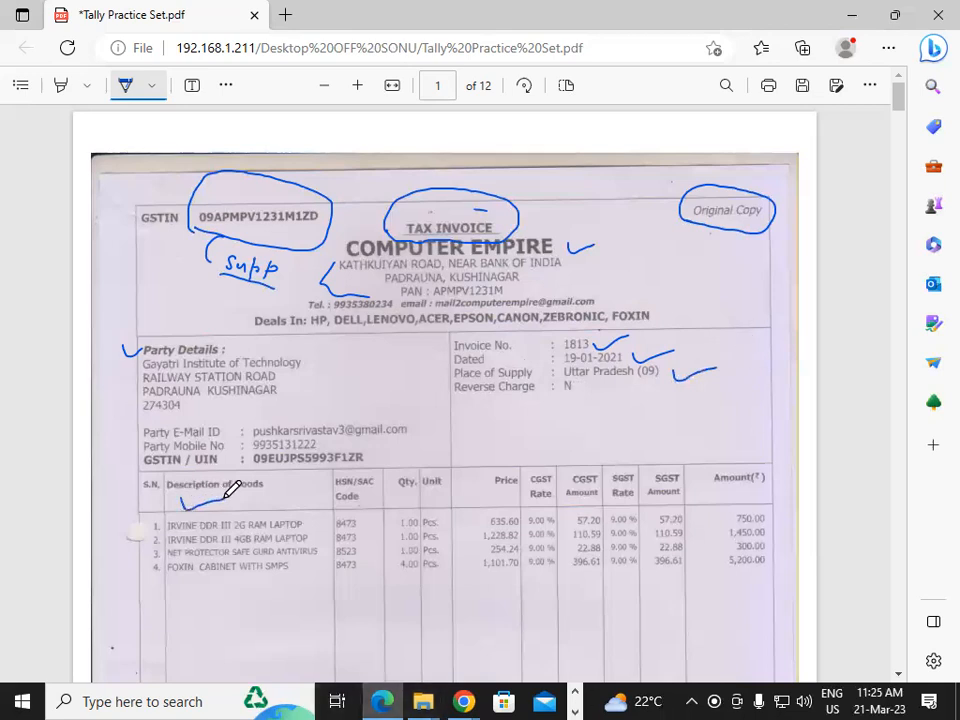
pyautogui.moveTo(367, 502)
pyautogui.mouseDown()
pyautogui.moveTo(452, 482)
pyautogui.moveTo(590, 489)
pyautogui.mouseUp()
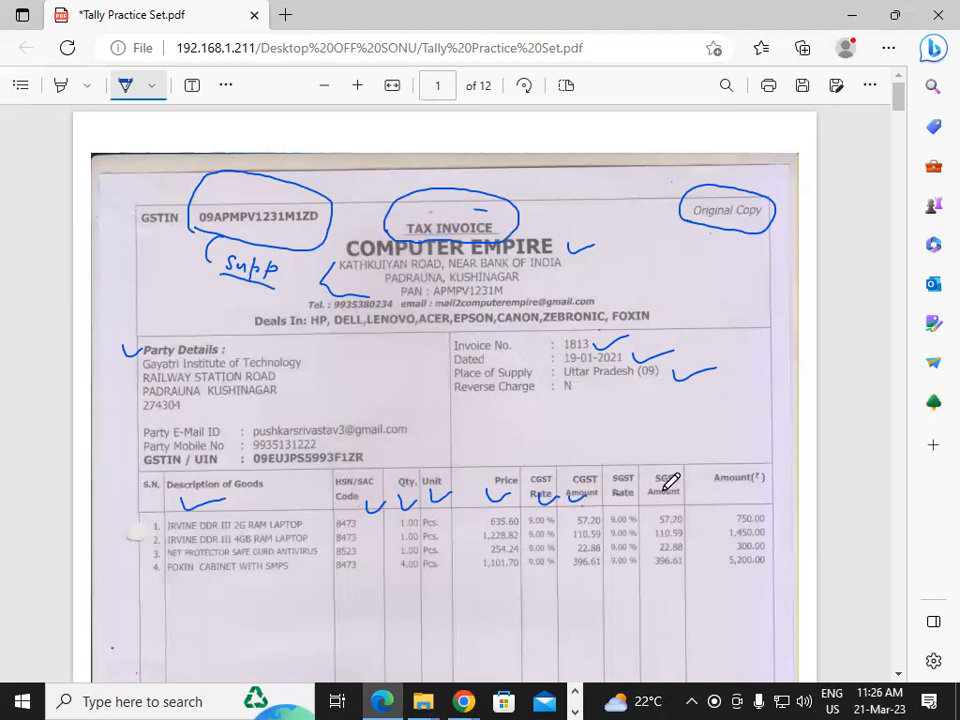
pyautogui.moveTo(712, 513); pyautogui.dragTo(746, 508)
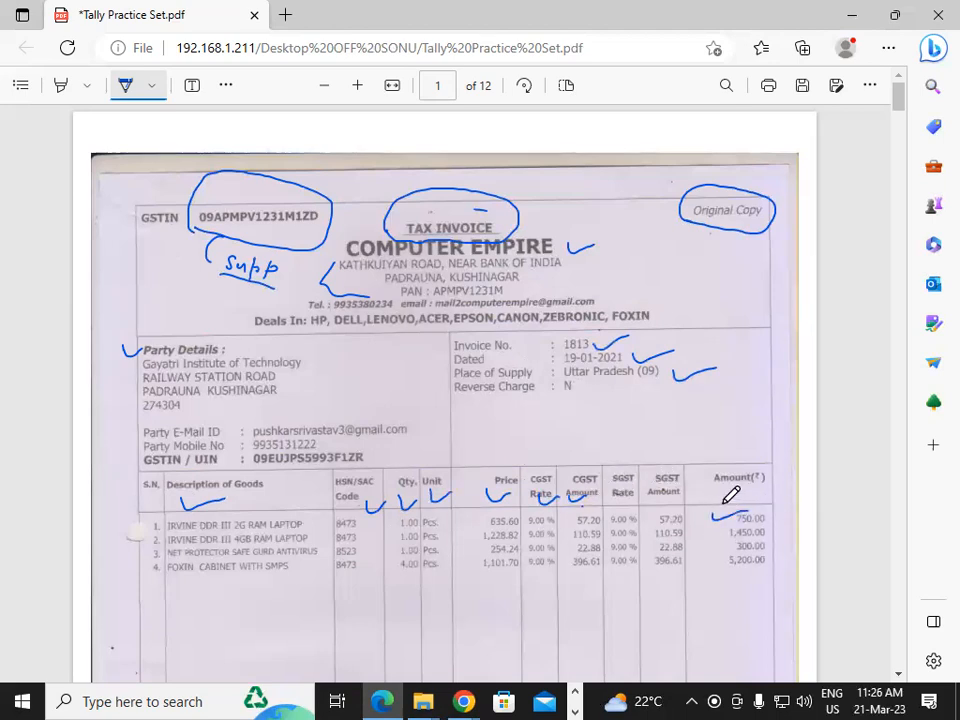
pyautogui.moveTo(147, 525)
pyautogui.mouseDown()
pyautogui.moveTo(160, 518)
pyautogui.moveTo(151, 557)
pyautogui.mouseUp()
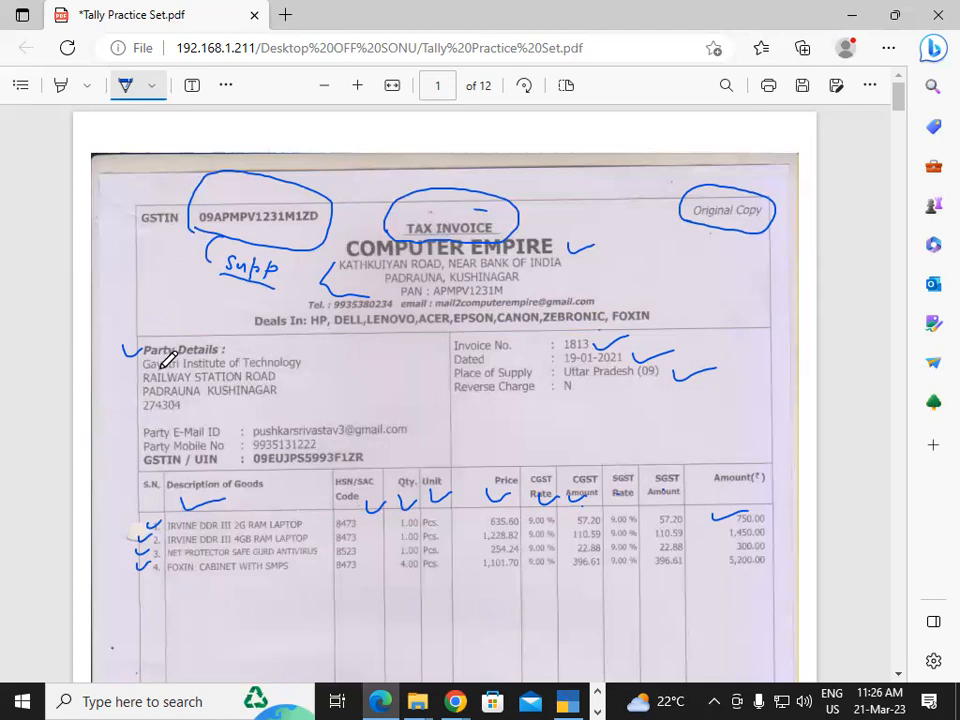
pyautogui.moveTo(306, 361); pyautogui.dragTo(328, 353)
# Switch to TallyPrime and open the Tally Practice Set company for alteration
pyautogui.click(572, 701)
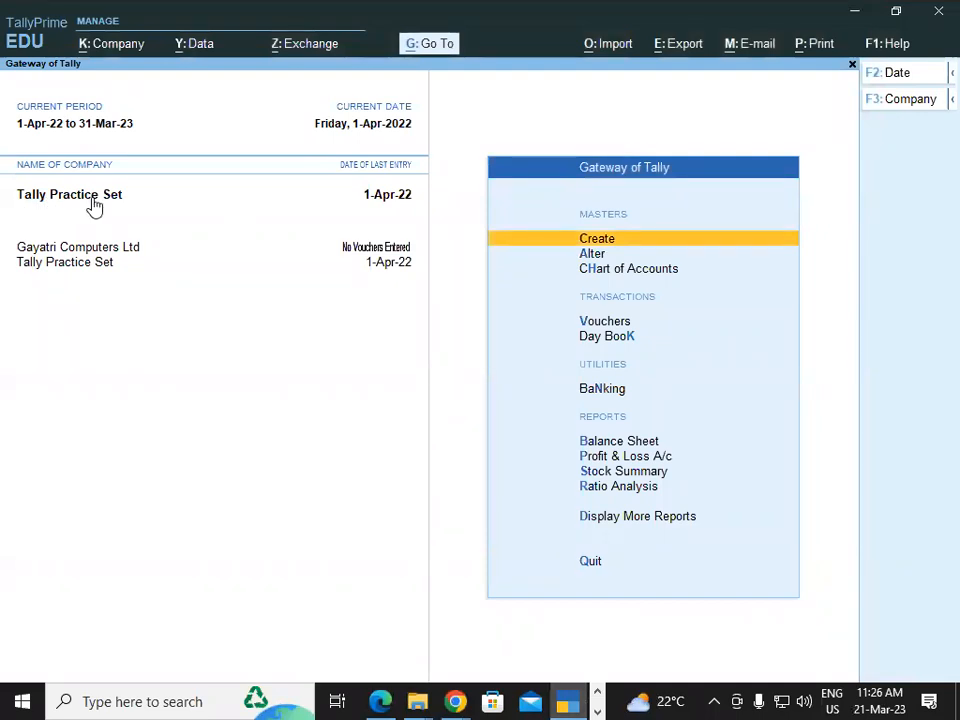
pyautogui.click(88, 43)
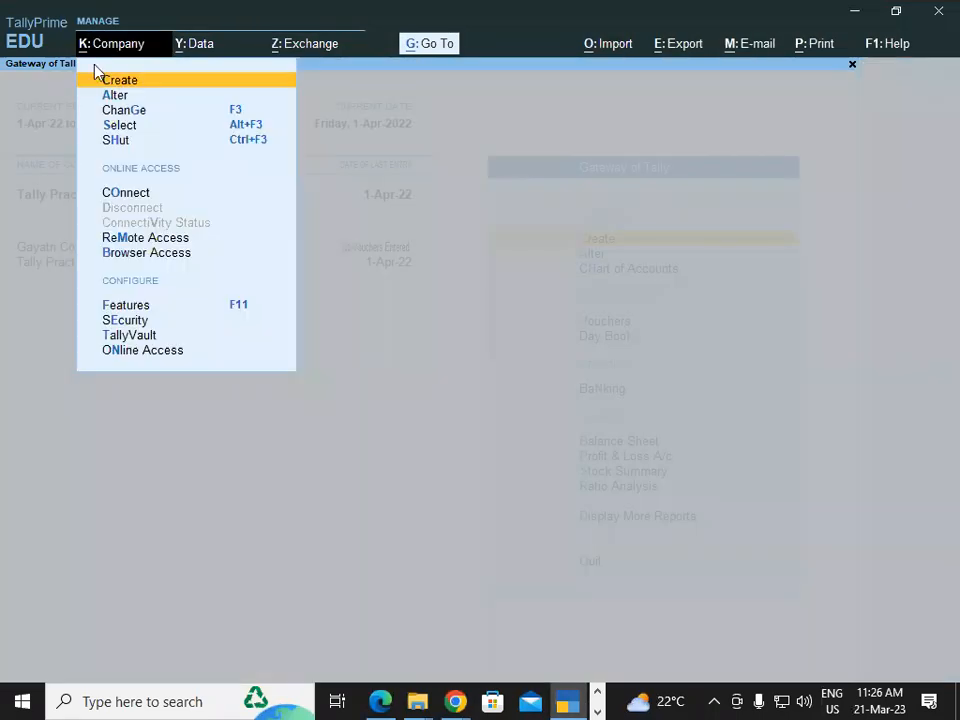
pyautogui.click(120, 97)
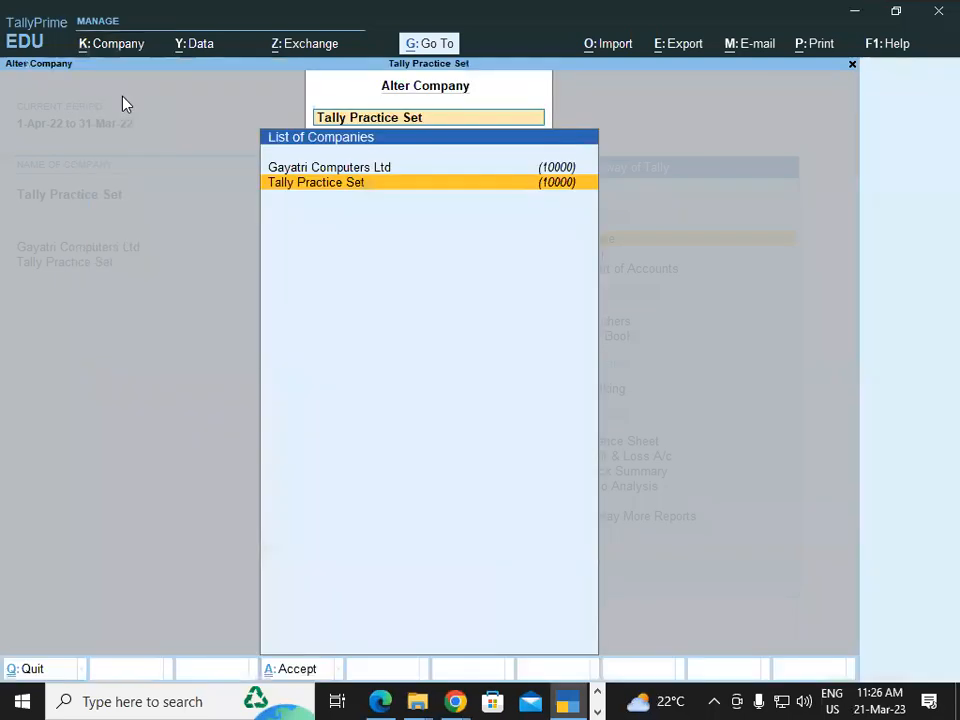
pyautogui.click(313, 184)
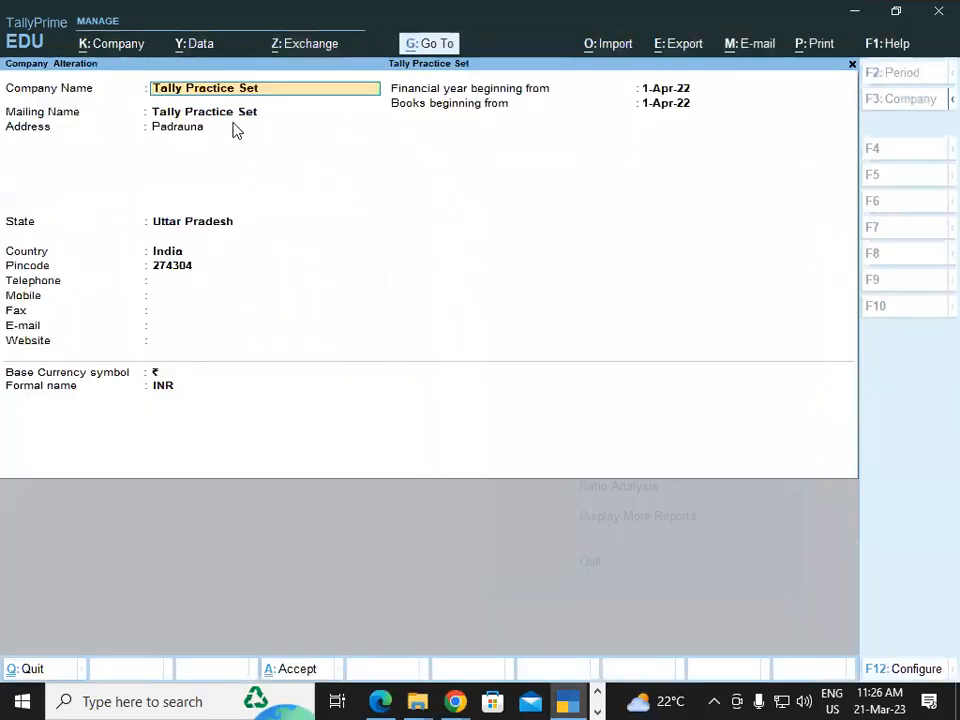
# Rename the company as Gayatri Institute of Technology, save the alteration and return to the Gateway of Tally
pyautogui.write('Gayatri I')
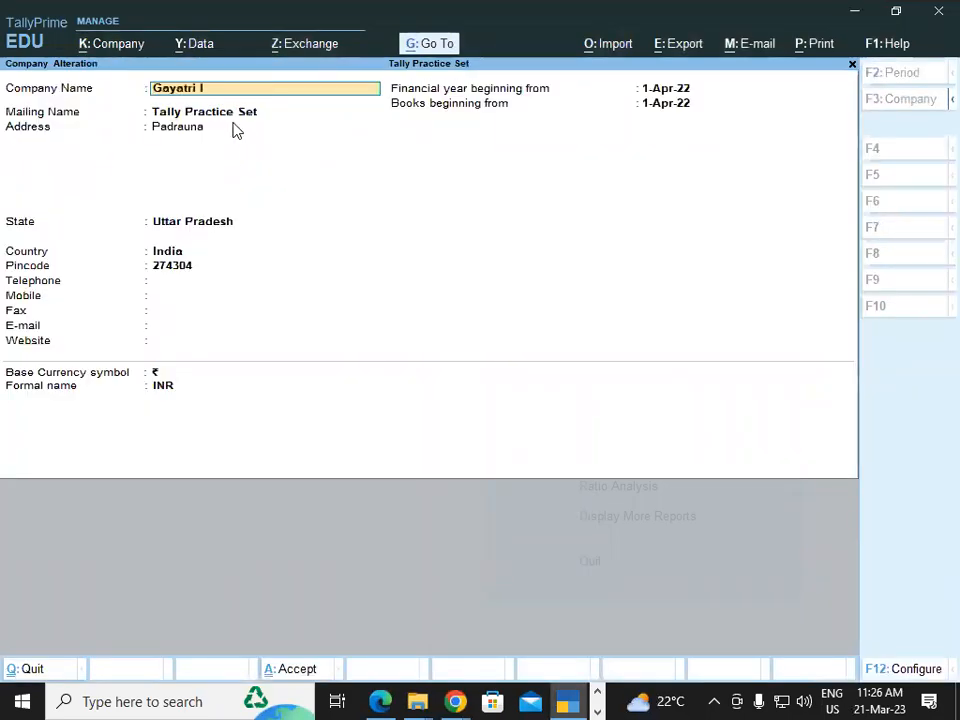
pyautogui.write('nstitute of Tec')
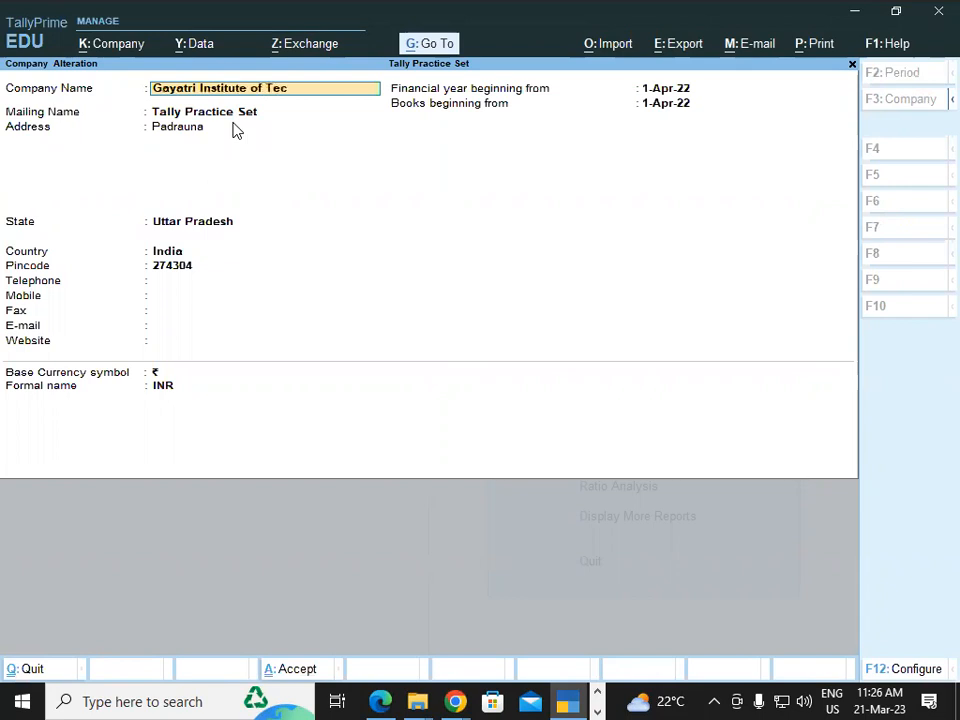
pyautogui.write('hnology')
pyautogui.press('Return')
pyautogui.press('Return')
pyautogui.press('Return')
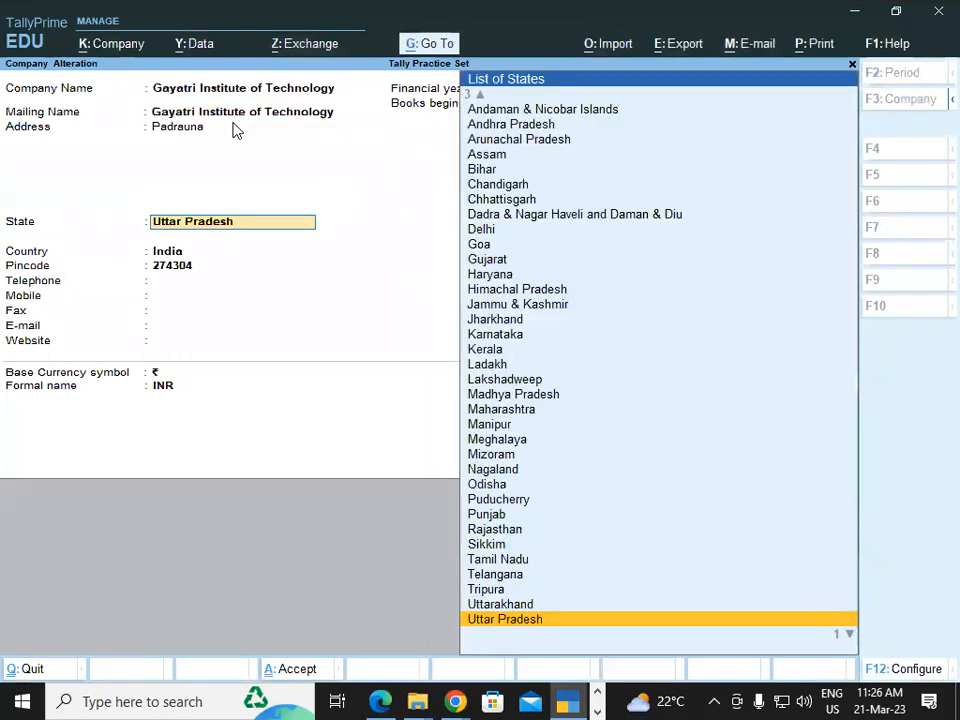
pyautogui.hotkey('ctrl', 'a')
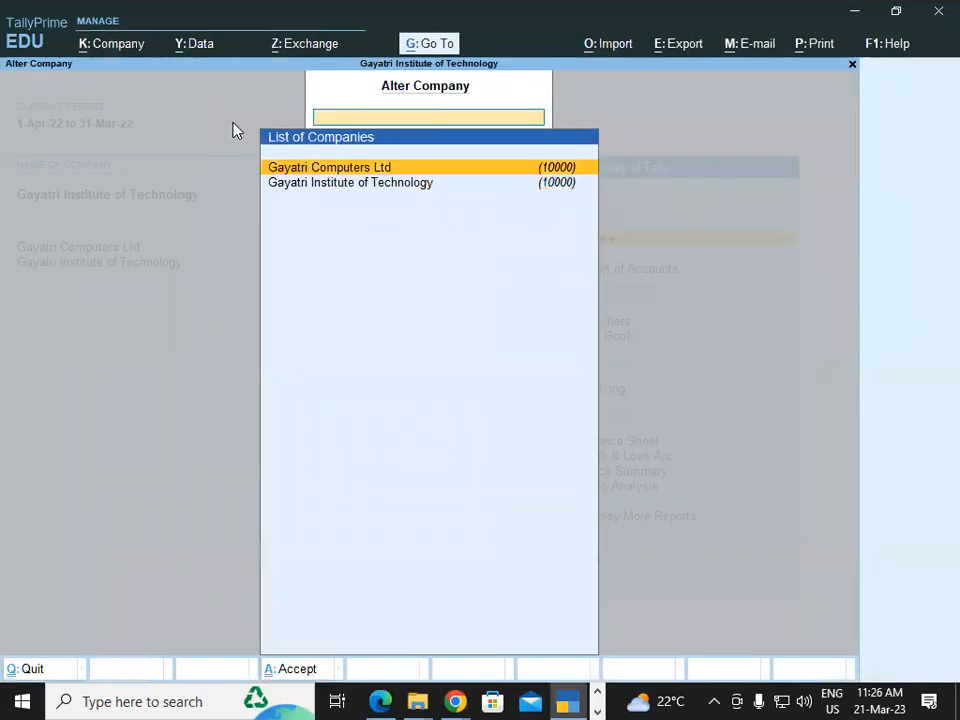
pyautogui.press('Escape')
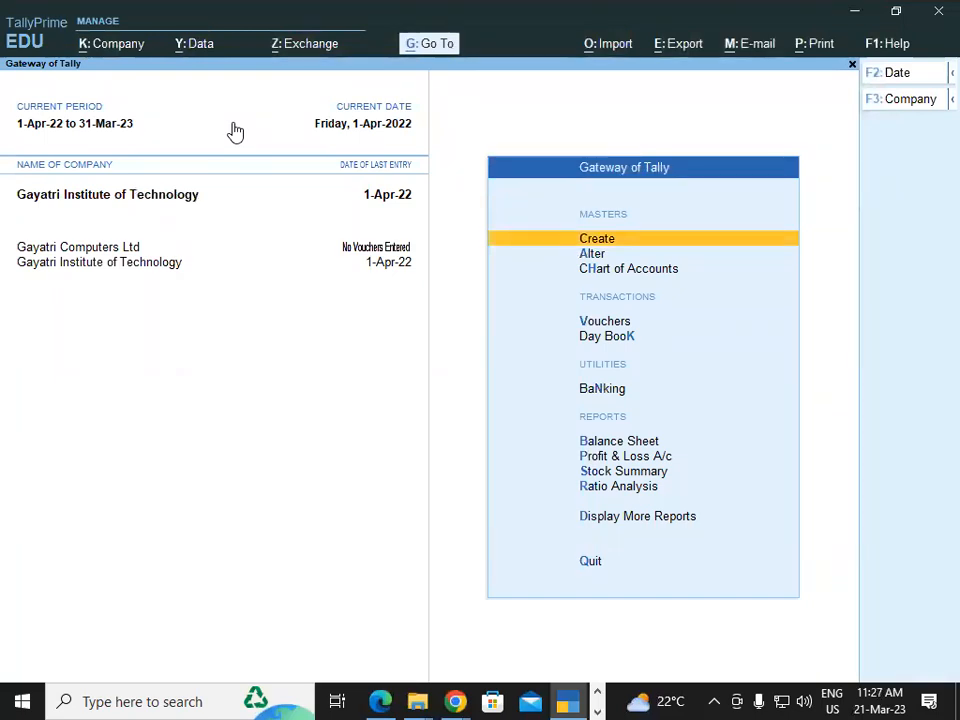
# Start a new purchase voucher for Gayatri Institute of Technology
pyautogui.press('Down')
pyautogui.press('Down')
pyautogui.press('Down')
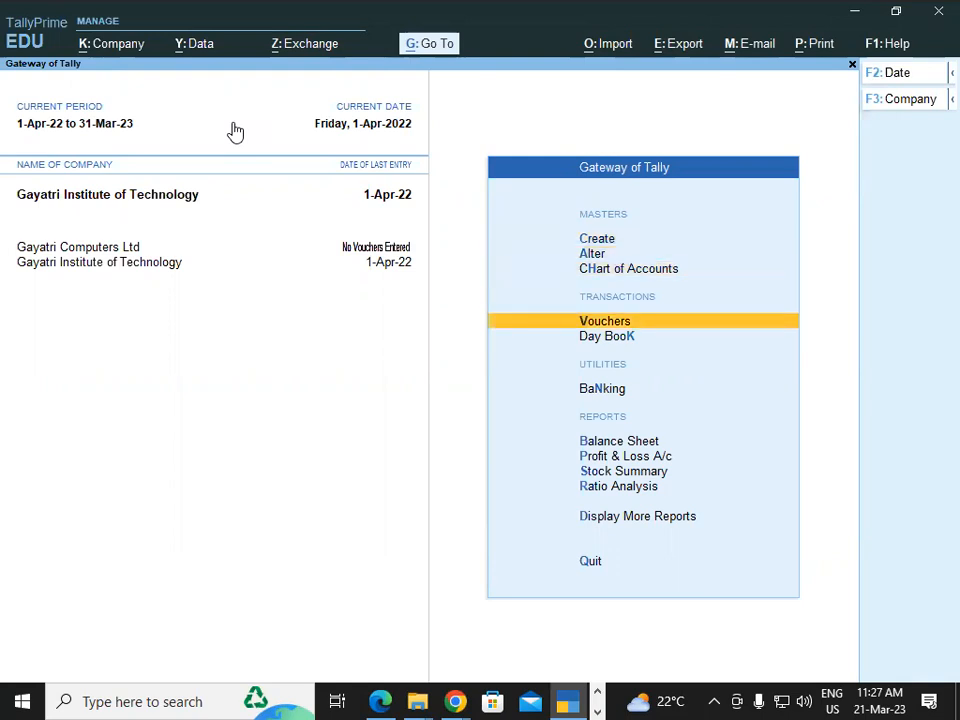
pyautogui.press('Return')
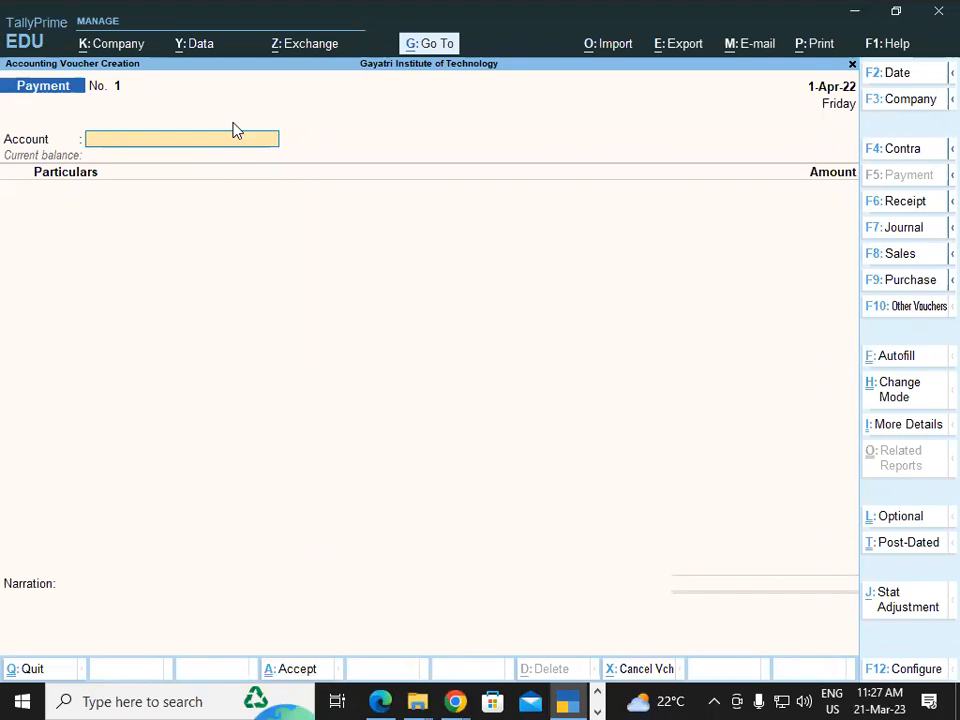
pyautogui.press('F9')
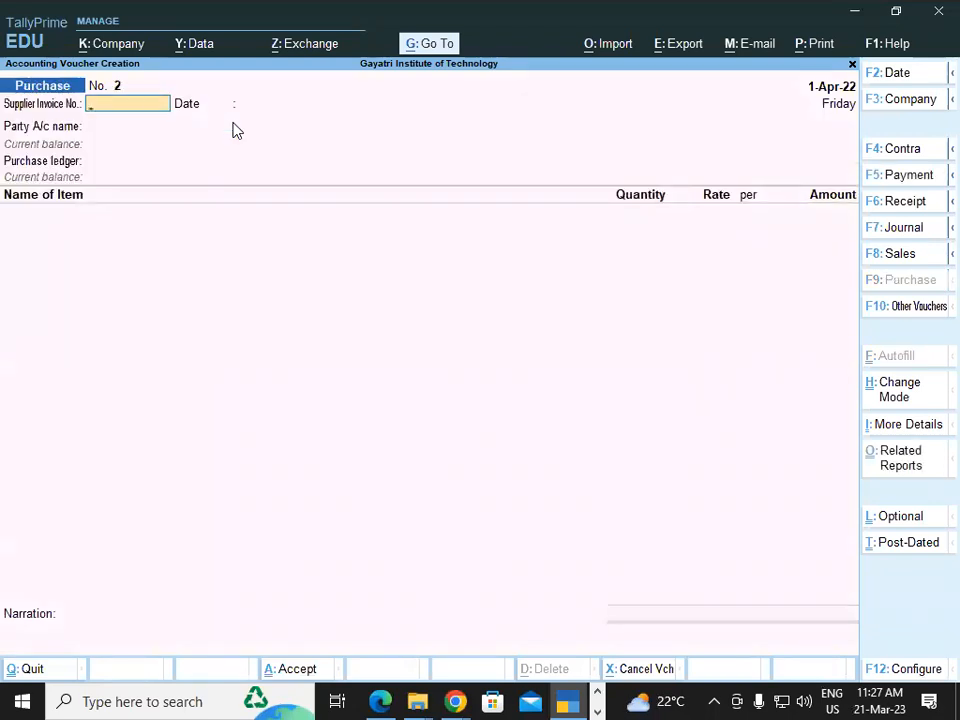
# Check the invoice PDF and enter 1813 as the supplier invoice number in the purchase voucher
pyautogui.press('ctrl')
pyautogui.hotkey('alt', 'Tab')
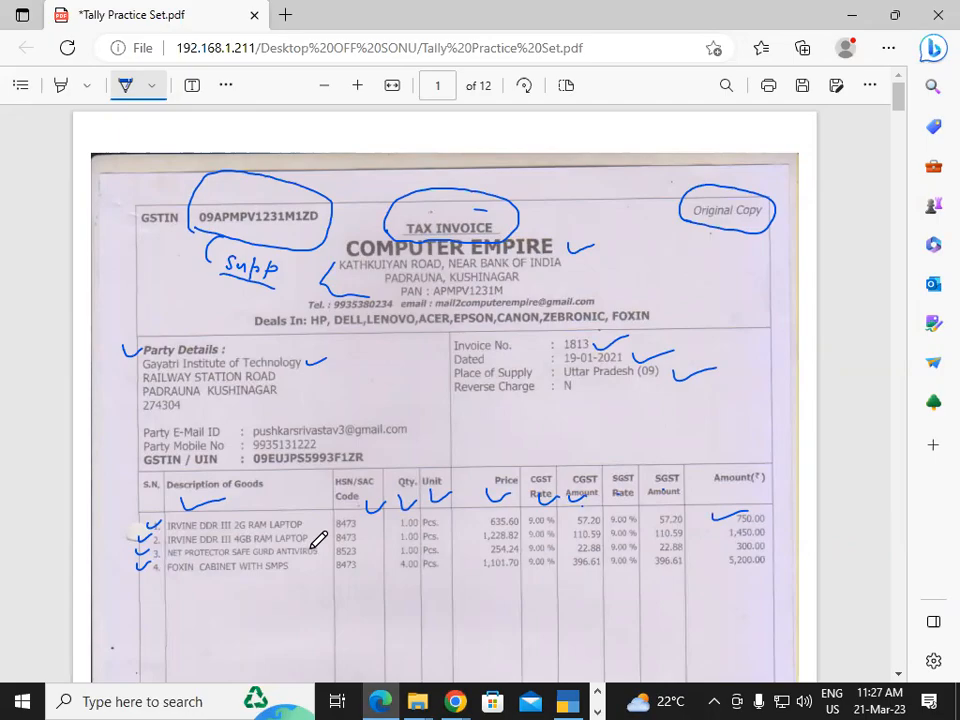
pyautogui.hotkey('alt', 'Tab')
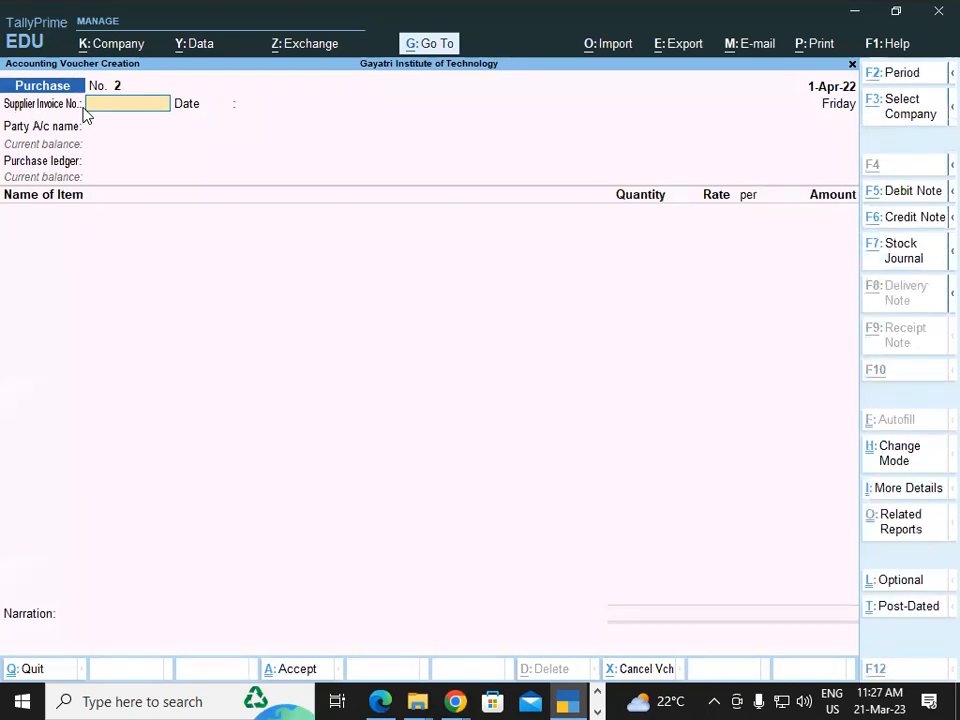
pyautogui.hotkey('alt', 'Tab')
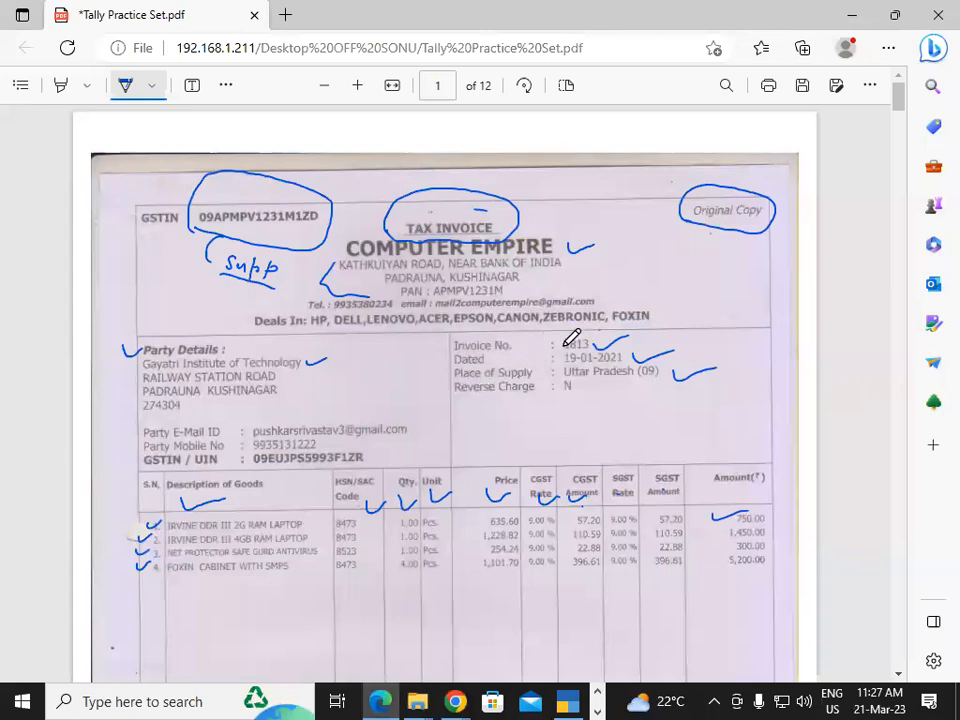
pyautogui.hotkey('alt', 'Tab')
pyautogui.write('1813')
pyautogui.press('Return')
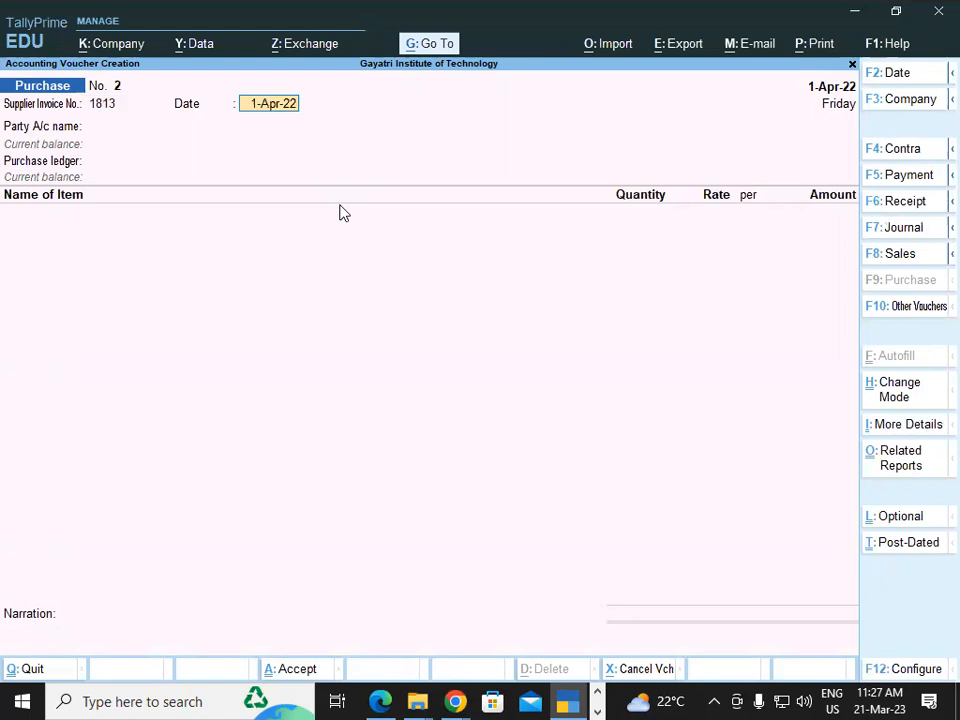
# Check the invoice date in the PDF, keep 1-Apr-22 as the voucher's invoice date and choose Computer Empire as the party account
pyautogui.hotkey('alt', 'Tab')
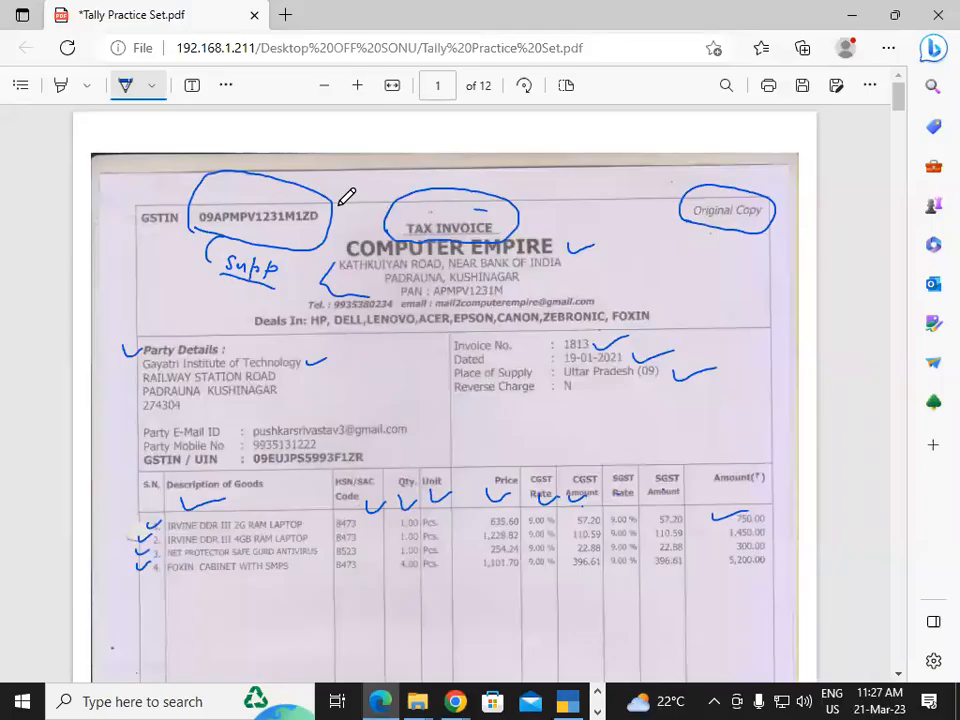
pyautogui.hotkey('alt', 'Tab')
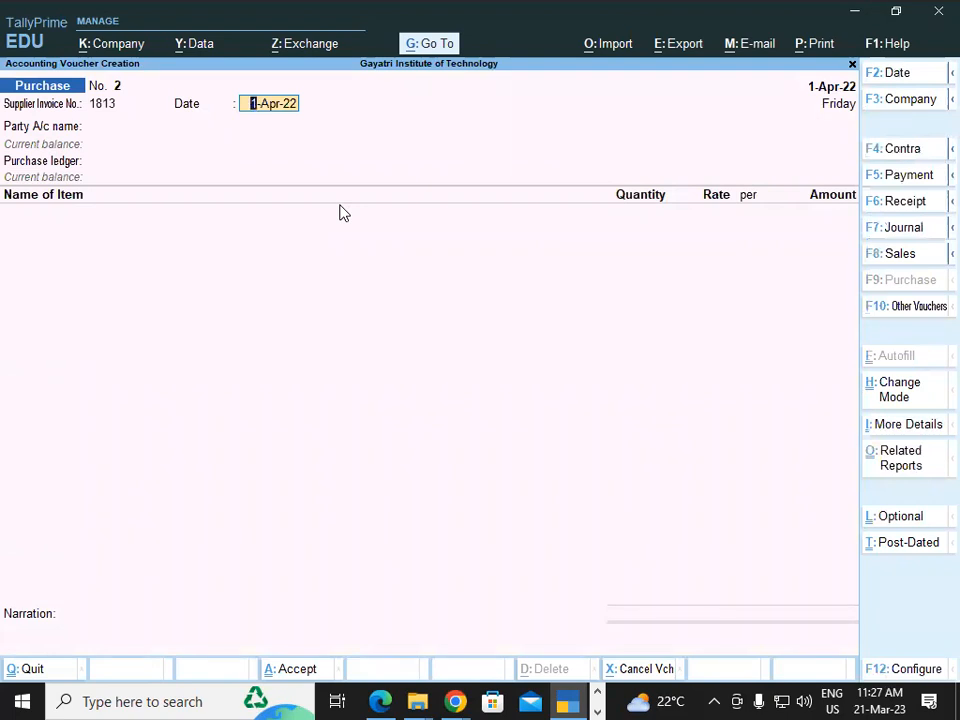
pyautogui.press('Return')
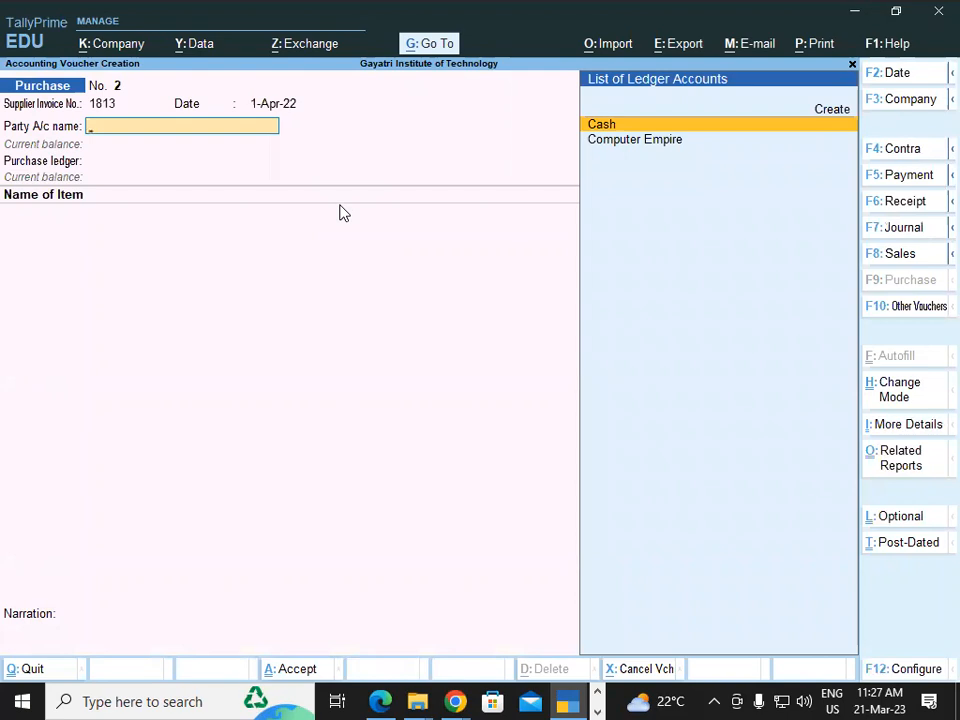
pyautogui.press('Down')
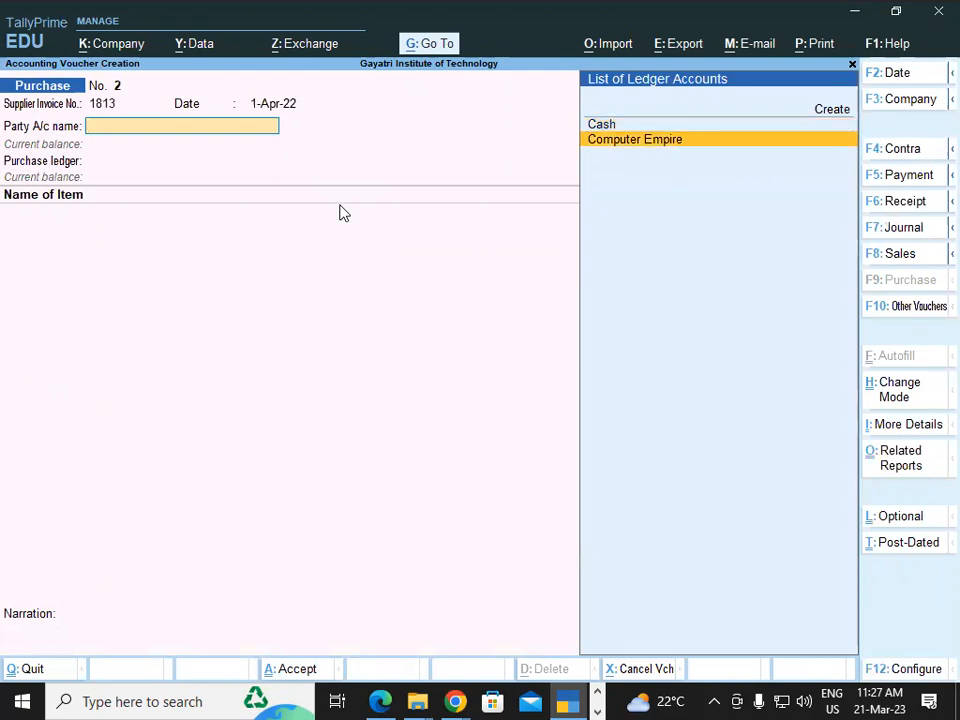
pyautogui.press('Return')
# Open the Computer Empire ledger from the voucher and review its group, address and tax registration details, leaving them as they are
pyautogui.press('Escape')
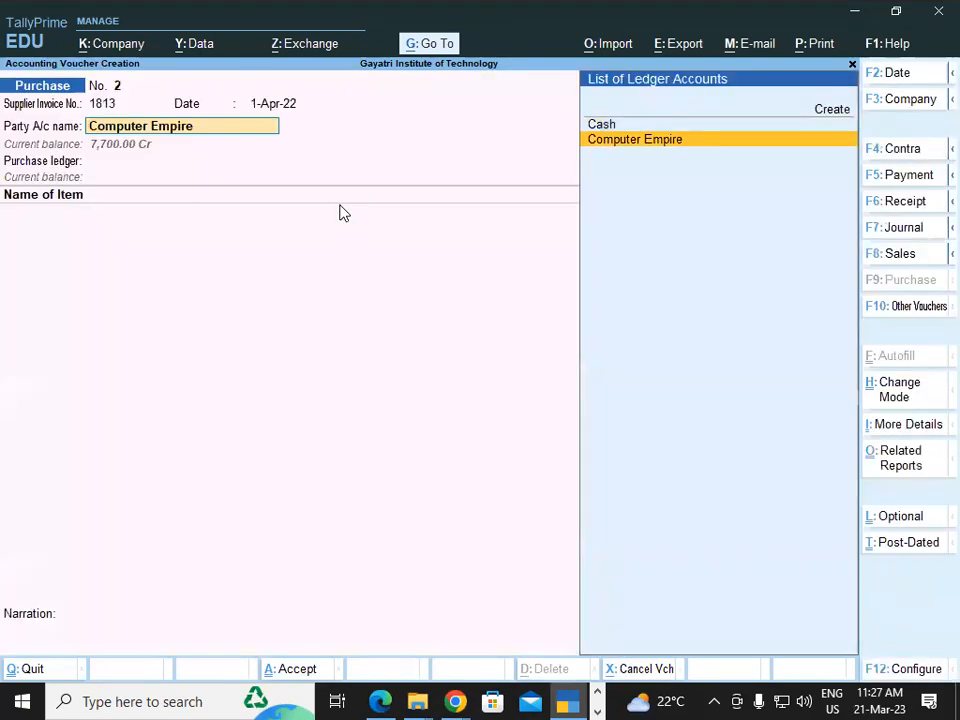
pyautogui.hotkey('ctrl', 'Return')
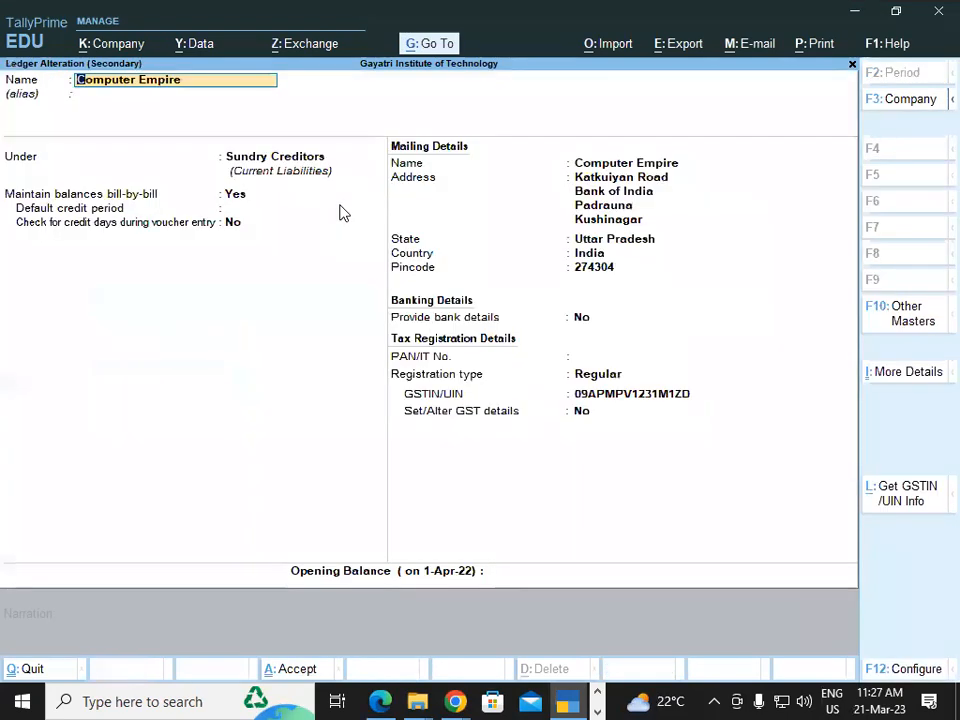
pyautogui.press('Return')
pyautogui.press('Return')
pyautogui.press('Return')
pyautogui.press('Return')
pyautogui.press('Return')
pyautogui.press('Return')
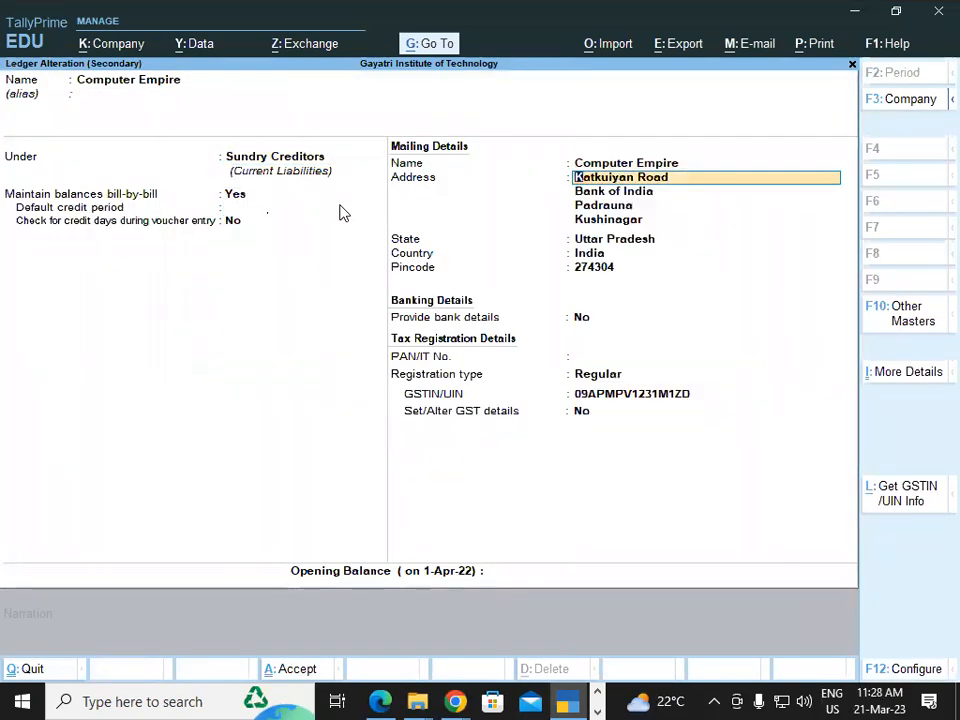
pyautogui.press('Return')
pyautogui.press('Return')
pyautogui.press('Return')
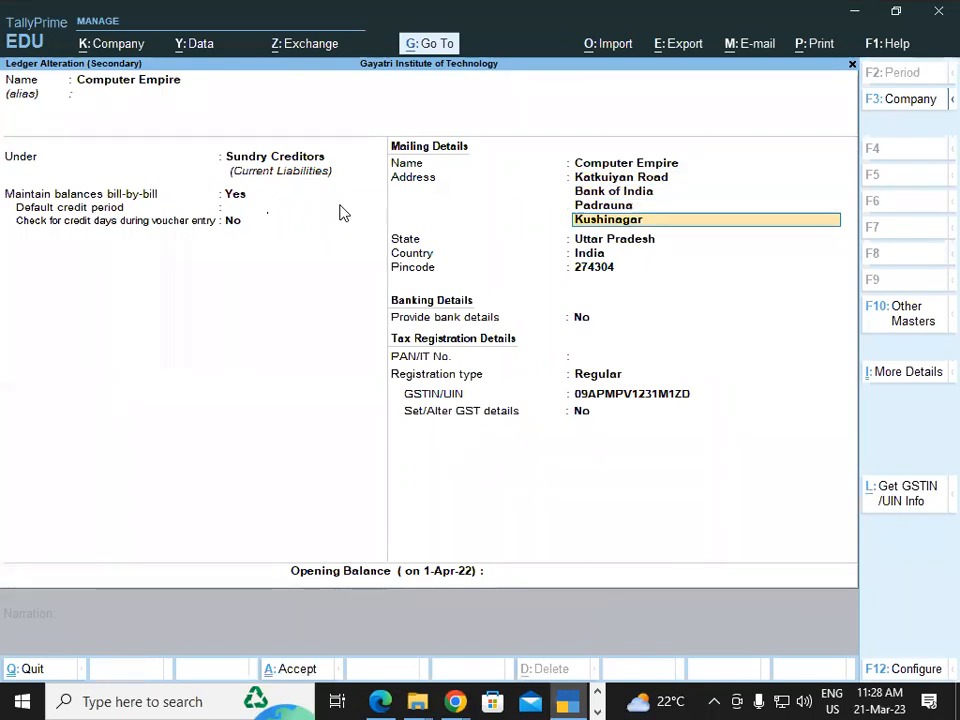
pyautogui.press('Return')
pyautogui.press('Return')
pyautogui.press('Return')
pyautogui.press('Return')
pyautogui.press('Return')
pyautogui.press('Return')
pyautogui.press('Return')
pyautogui.press('Return')
pyautogui.press('Return')
pyautogui.press('Return')
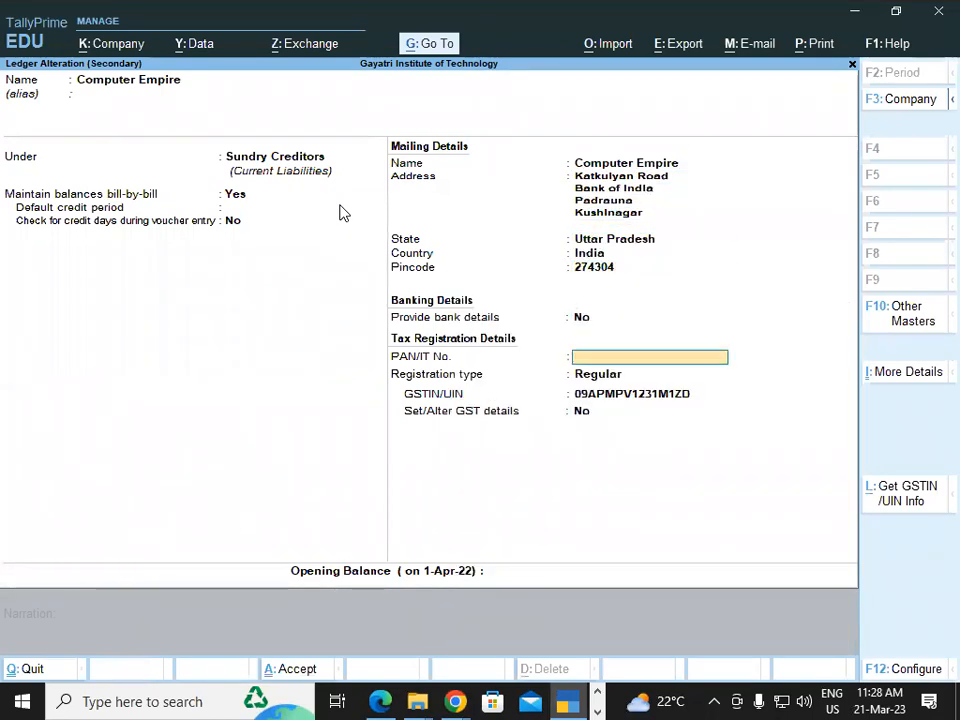
# Confirm Computer Empire as the party, leave the receipt details blank, accept the party details and choose Purchase Local as the purchase ledger
pyautogui.press('Return')
pyautogui.press('Return')
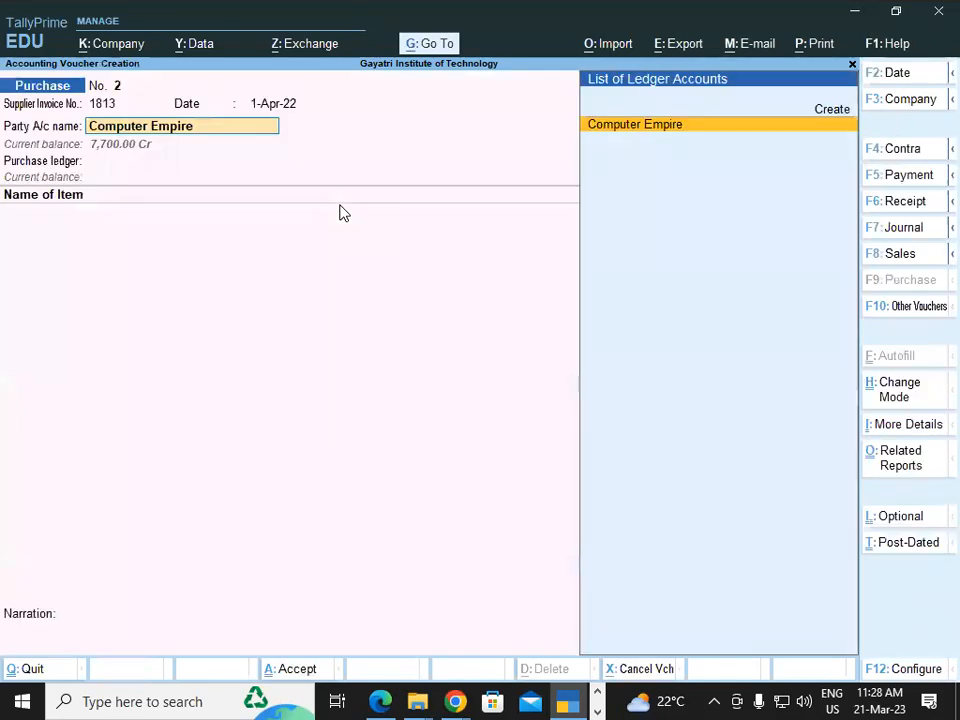
pyautogui.press('Return')
pyautogui.press('Return')
pyautogui.press('Return')
pyautogui.press('Return')
pyautogui.press('Return')
pyautogui.press('Return')
pyautogui.press('Return')
pyautogui.press('Return')
pyautogui.press('Return')
pyautogui.press('Return')
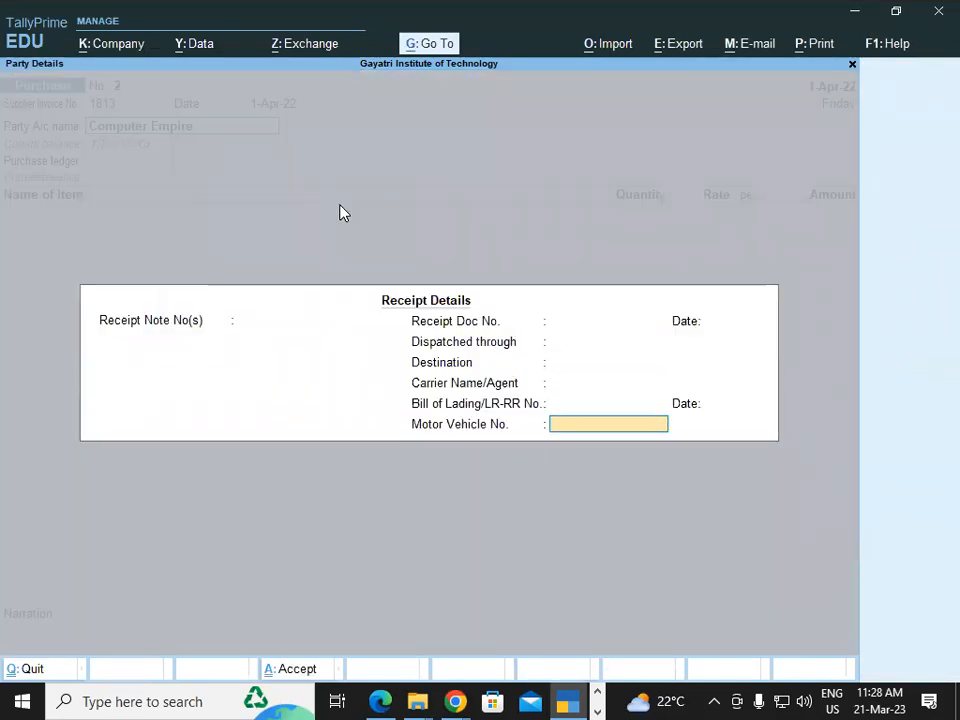
pyautogui.press('Return')
pyautogui.press('Return')
pyautogui.press('Return')
pyautogui.press('Return')
pyautogui.press('Return')
pyautogui.press('Return')
pyautogui.press('Return')
pyautogui.press('Return')
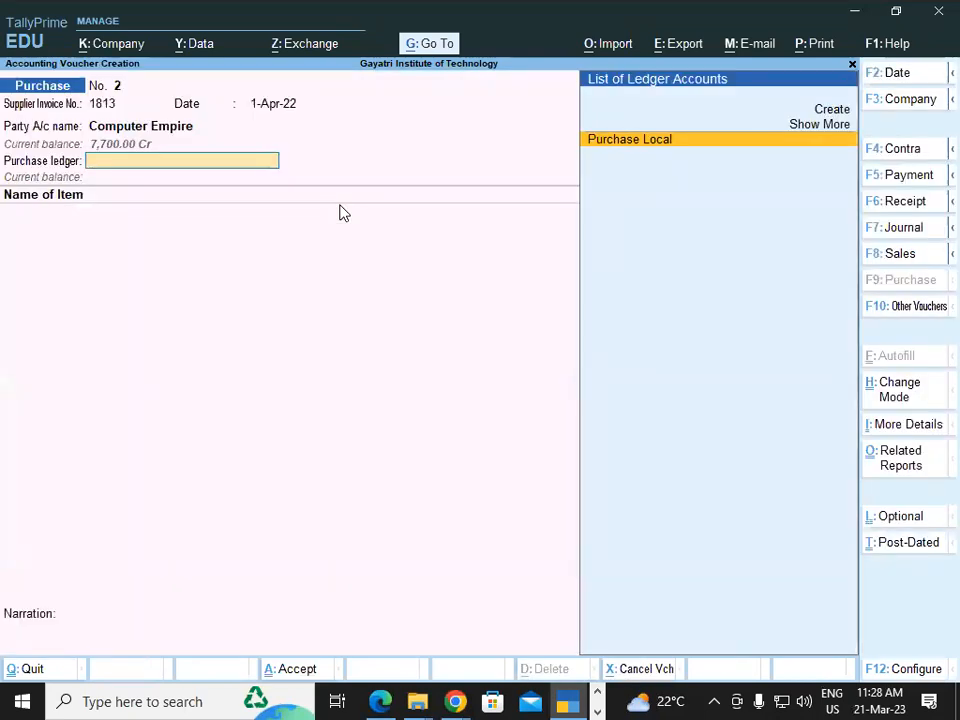
pyautogui.press('Return')
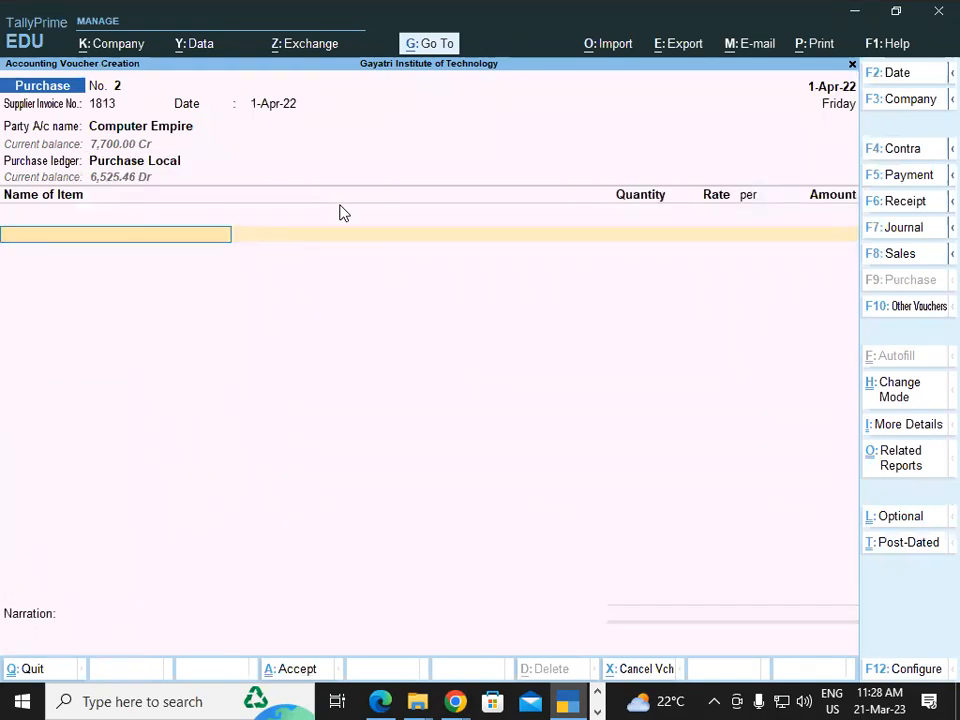
# Check the goods listed in the invoice PDF and choose Irvine Ddr3 2gb Ram Laptop as the voucher's first item
pyautogui.hotkey('alt', 'Tab')
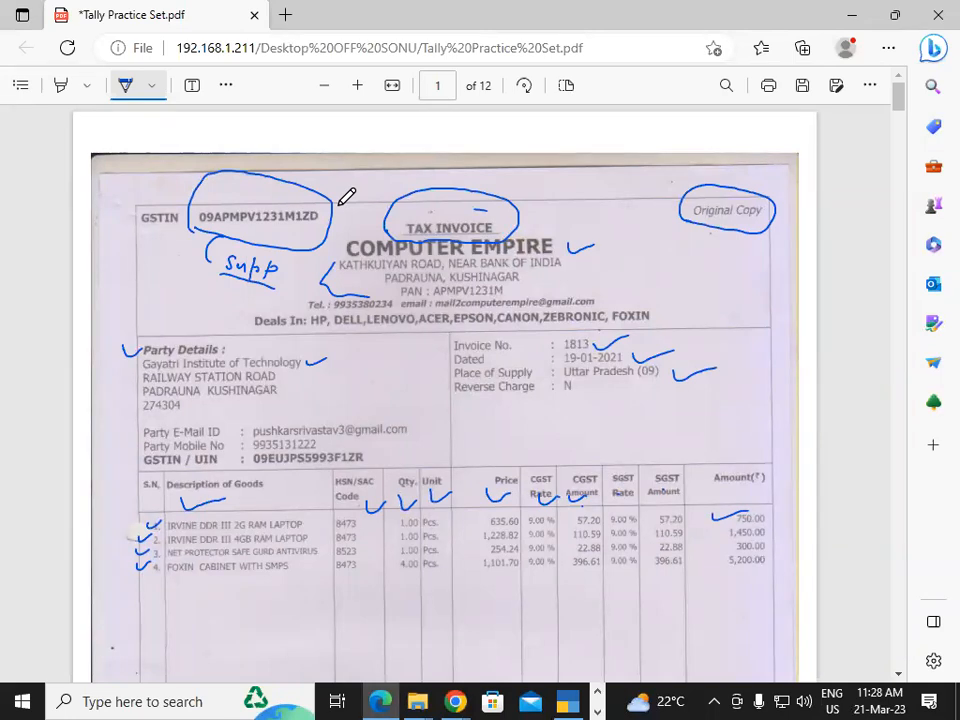
pyautogui.hotkey('alt', 'Tab')
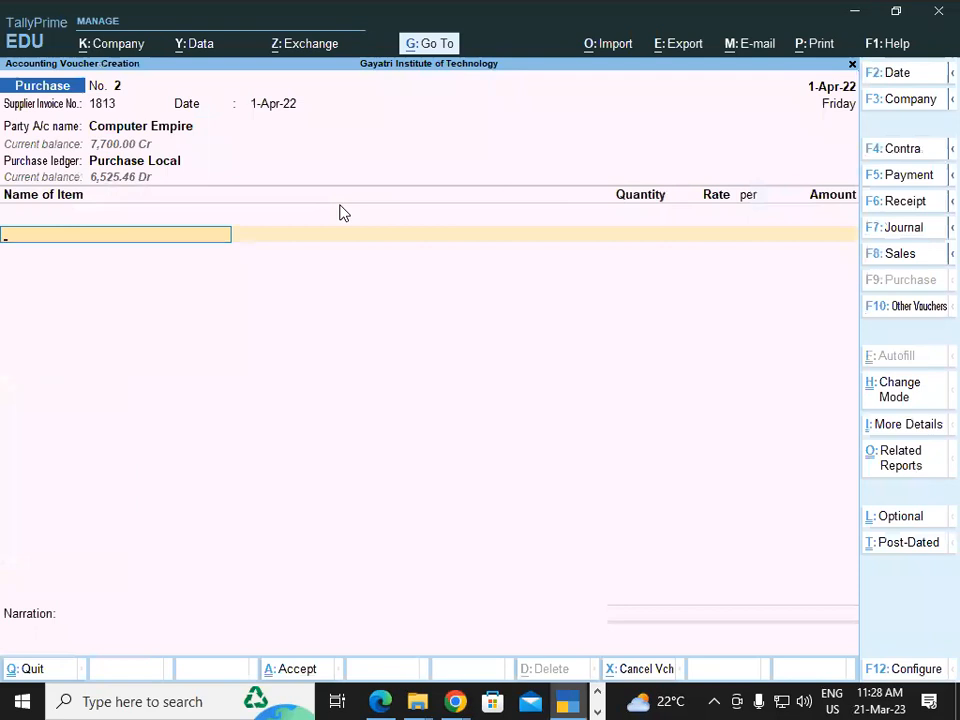
pyautogui.write('a')
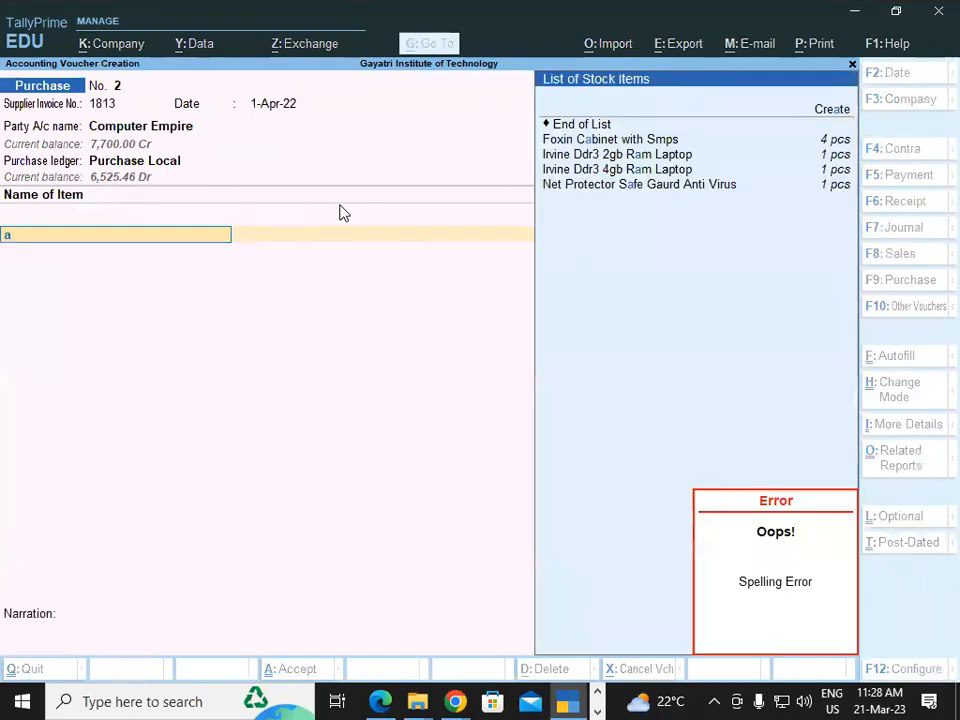
pyautogui.press('BackSpace')
pyautogui.press('BackSpace')
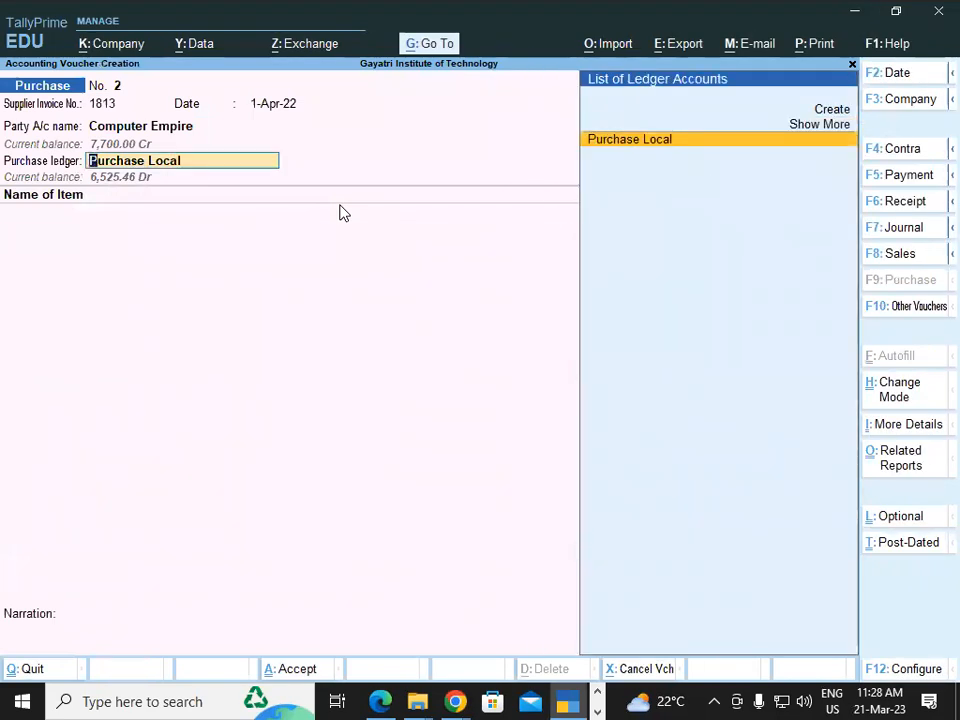
pyautogui.press('Return')
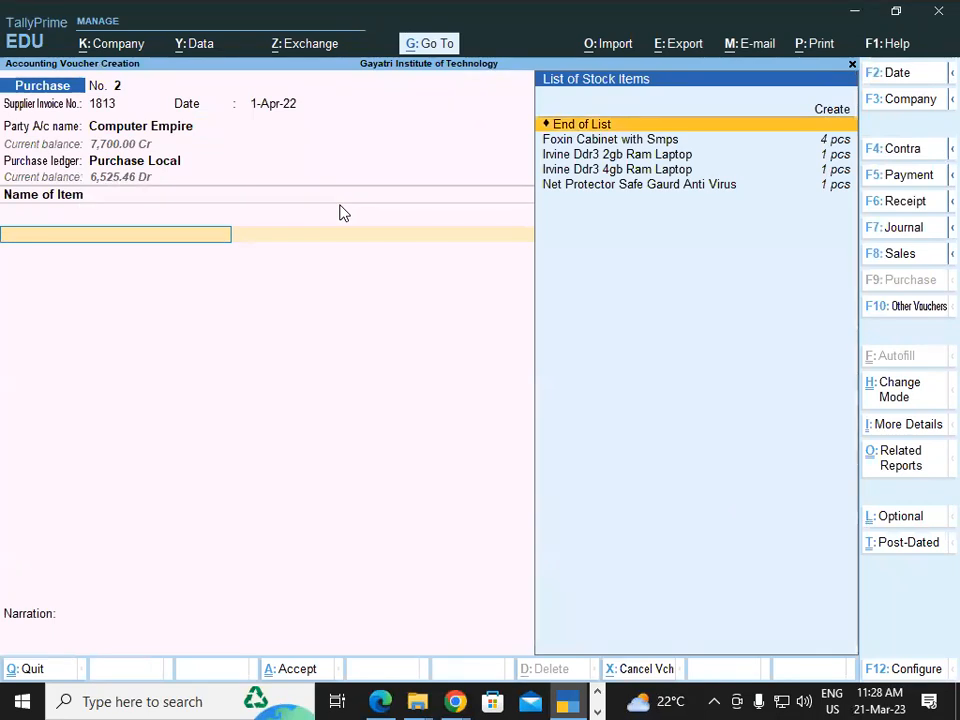
pyautogui.write('ir')
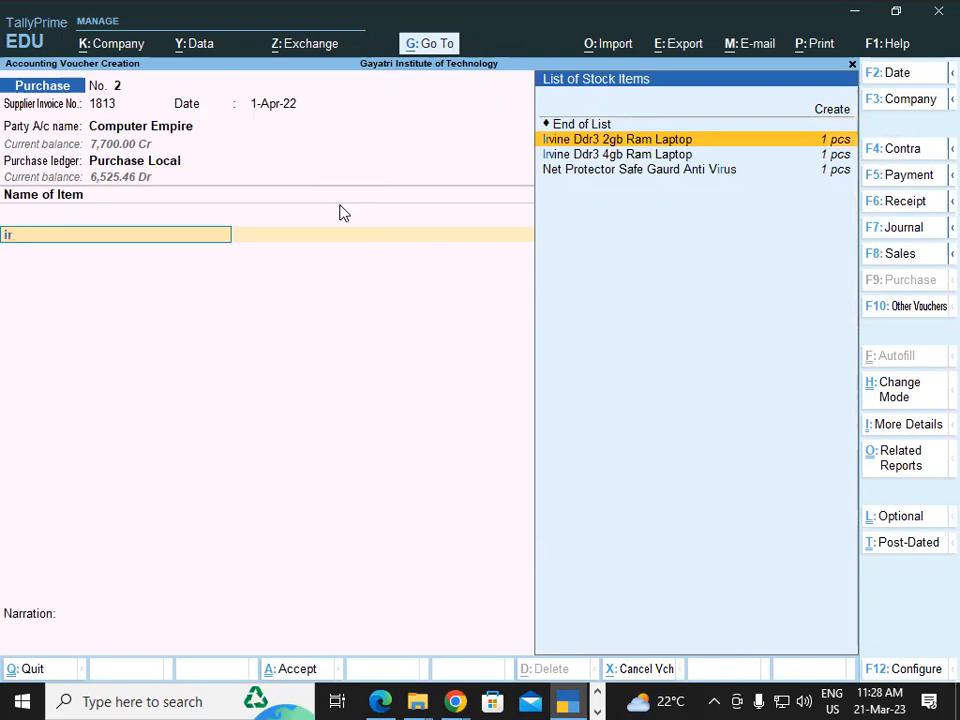
pyautogui.press('Return')
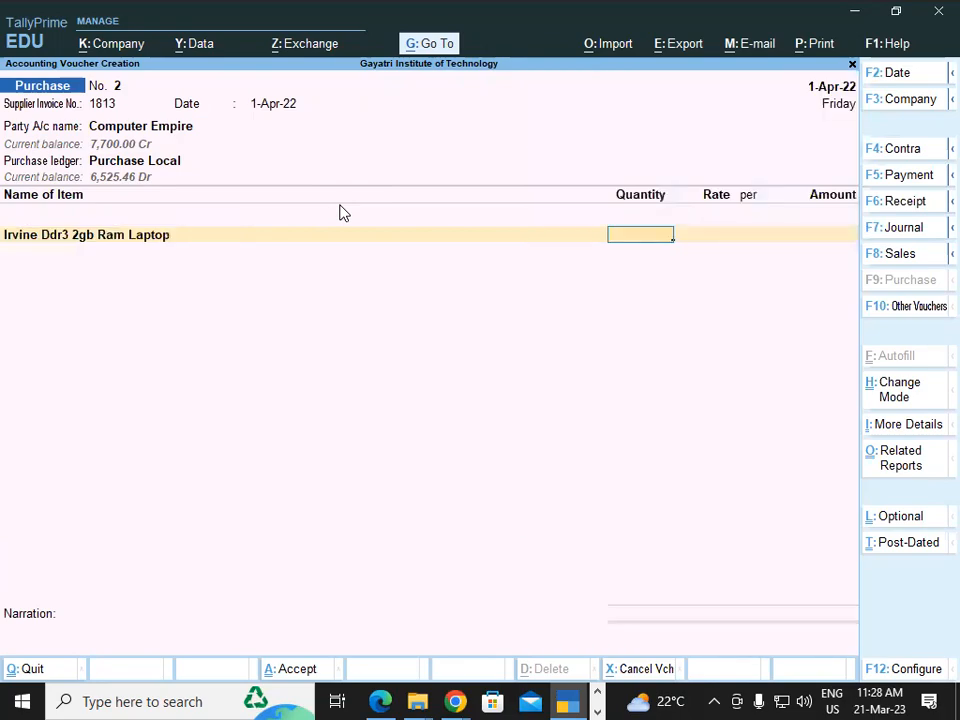
# Set the 2gb RAM quantity to 1 pcs and accept the rate of 635.60 after checking both against the invoice
pyautogui.hotkey('alt', 'Tab')
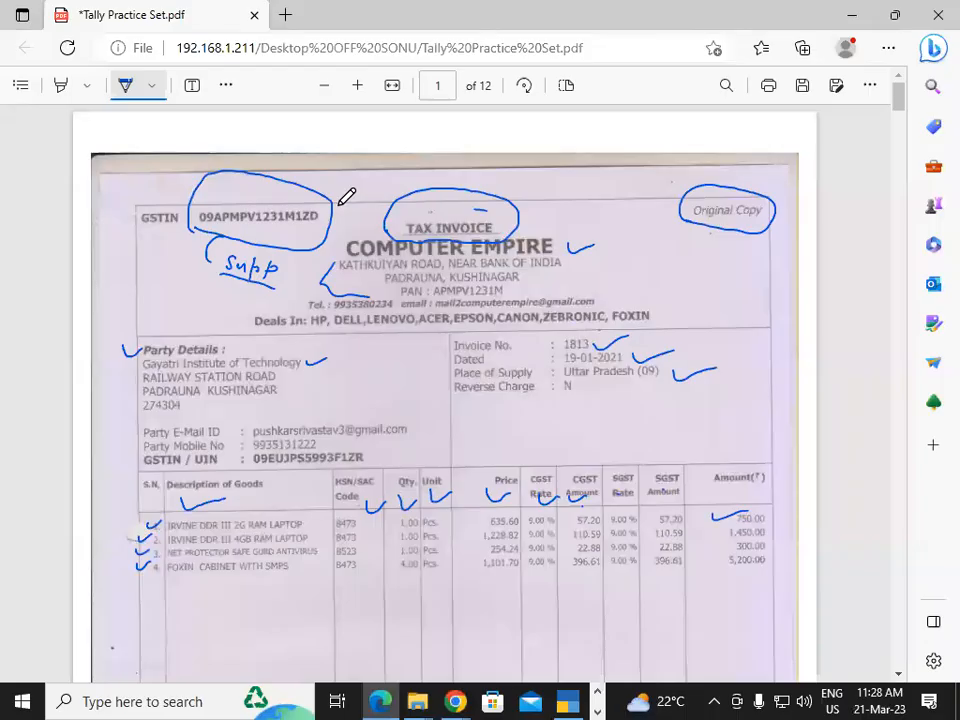
pyautogui.hotkey('alt', 'Tab')
pyautogui.write('1')
pyautogui.press('Return')
pyautogui.hotkey('alt', 'Tab')
pyautogui.hotkey('alt', 'Tab')
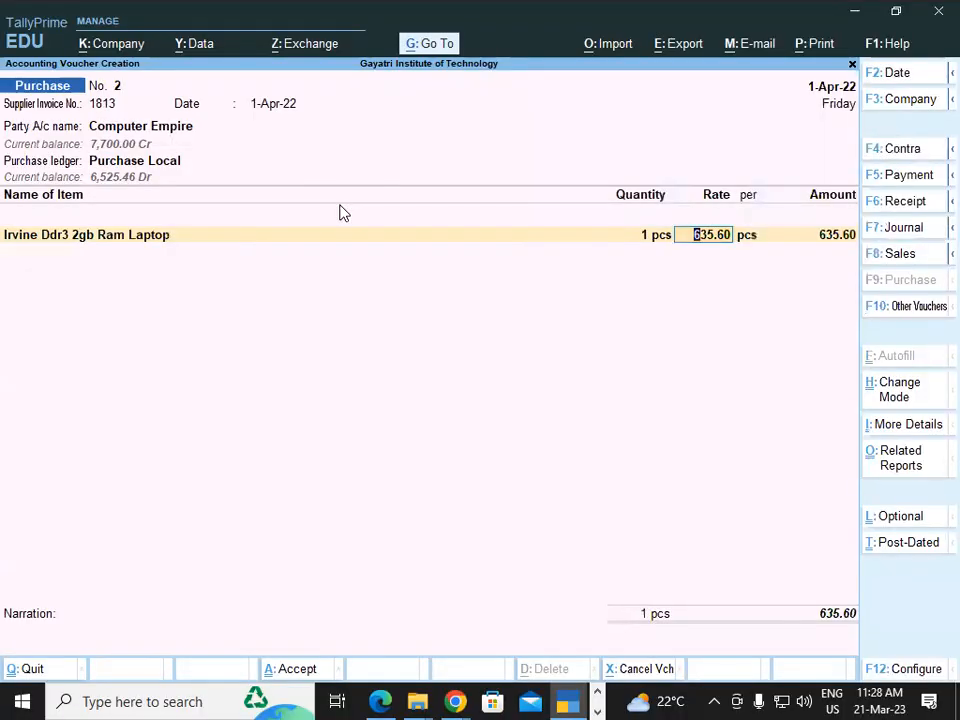
pyautogui.press('Return')
pyautogui.press('Return')
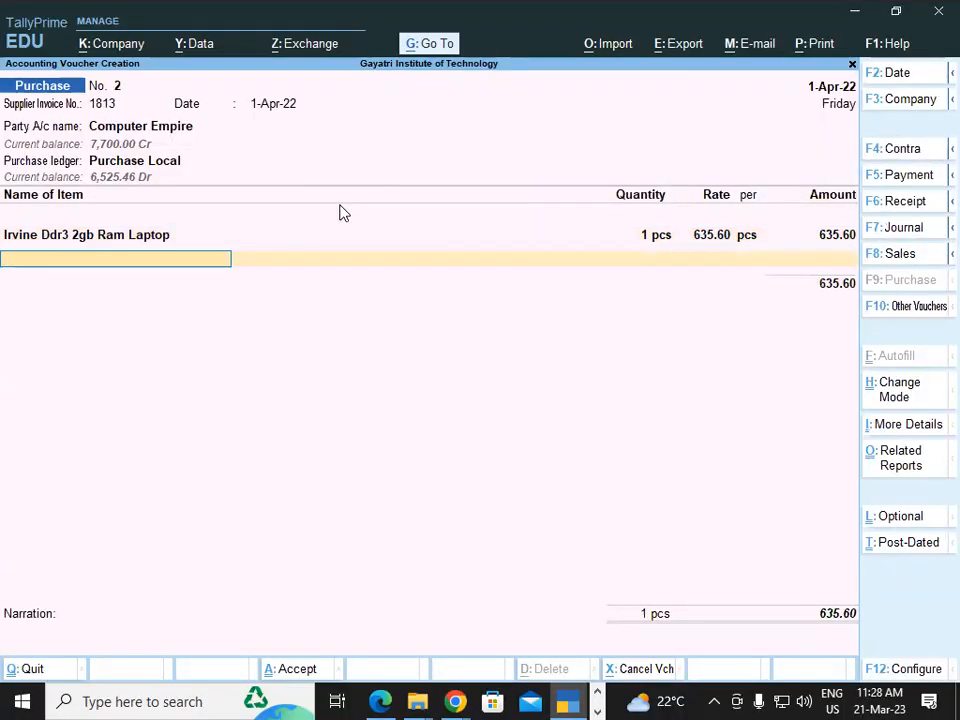
# Add Irvine Ddr3 4gb Ram Laptop with quantity 1 pcs at the rate of 1,228.82, checking the values against the invoice
pyautogui.write('Ir')
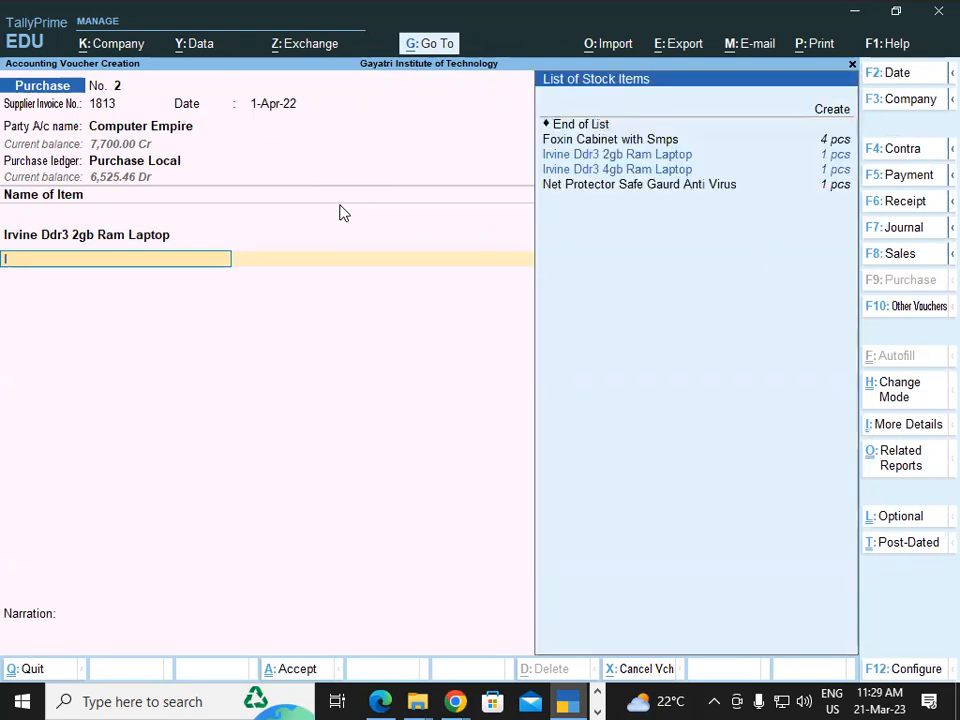
pyautogui.press('Down')
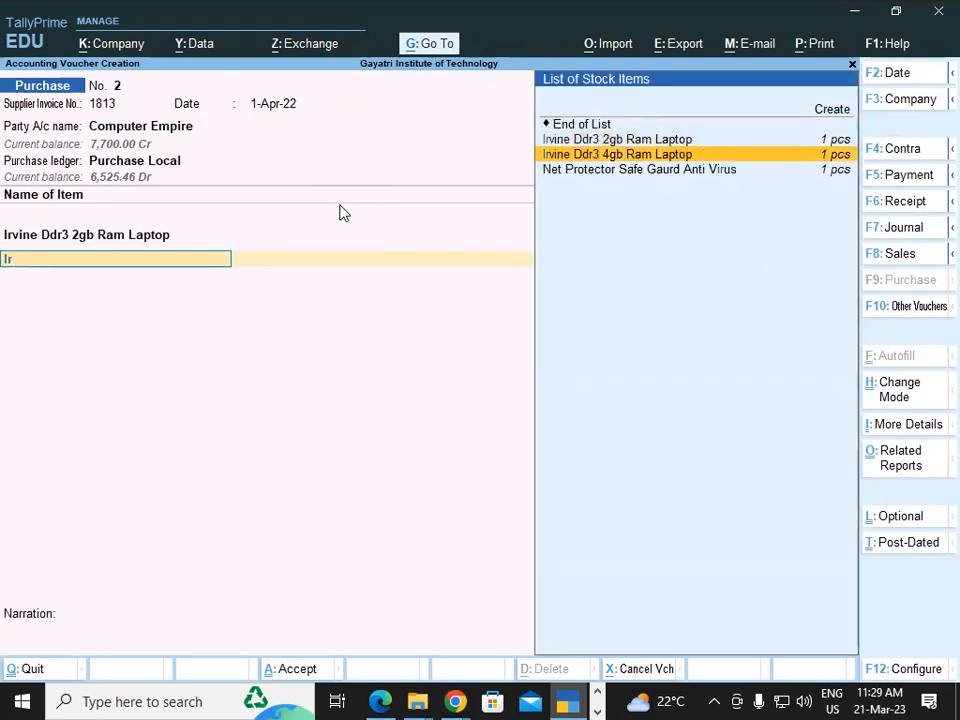
pyautogui.press('Return')
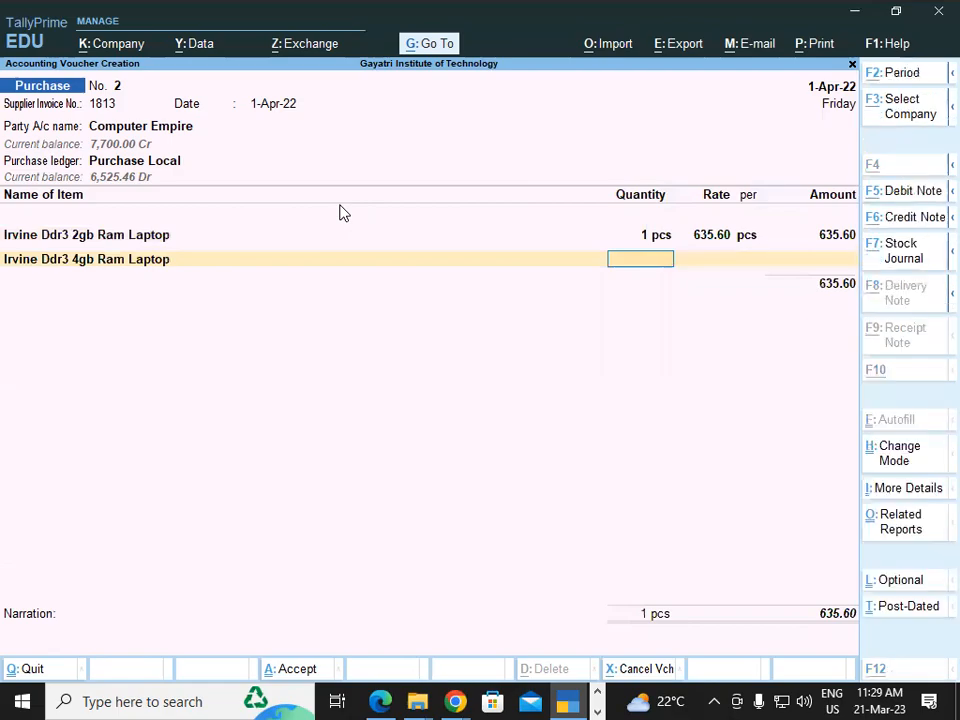
pyautogui.hotkey('alt', 'Tab')
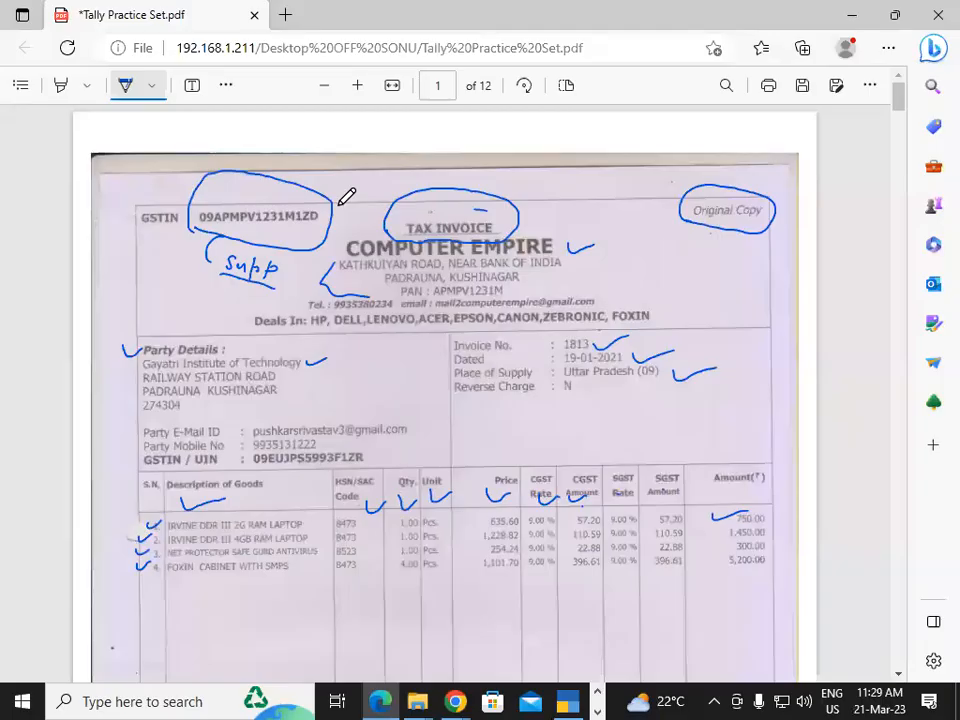
pyautogui.hotkey('alt', 'Tab')
pyautogui.write('1')
pyautogui.press('Return')
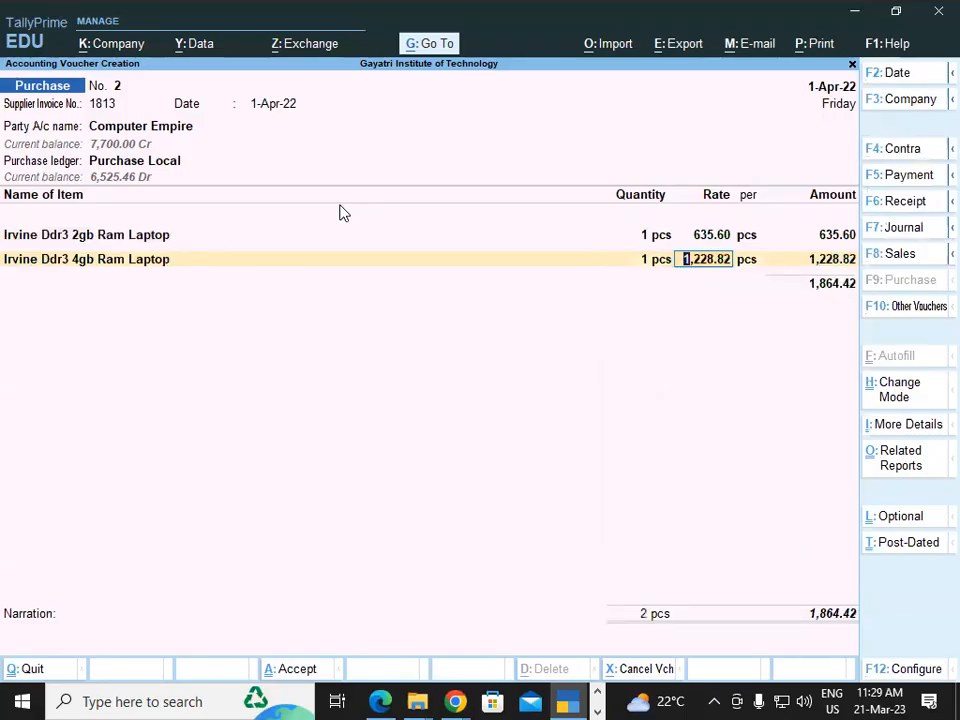
pyautogui.hotkey('alt', 'Tab')
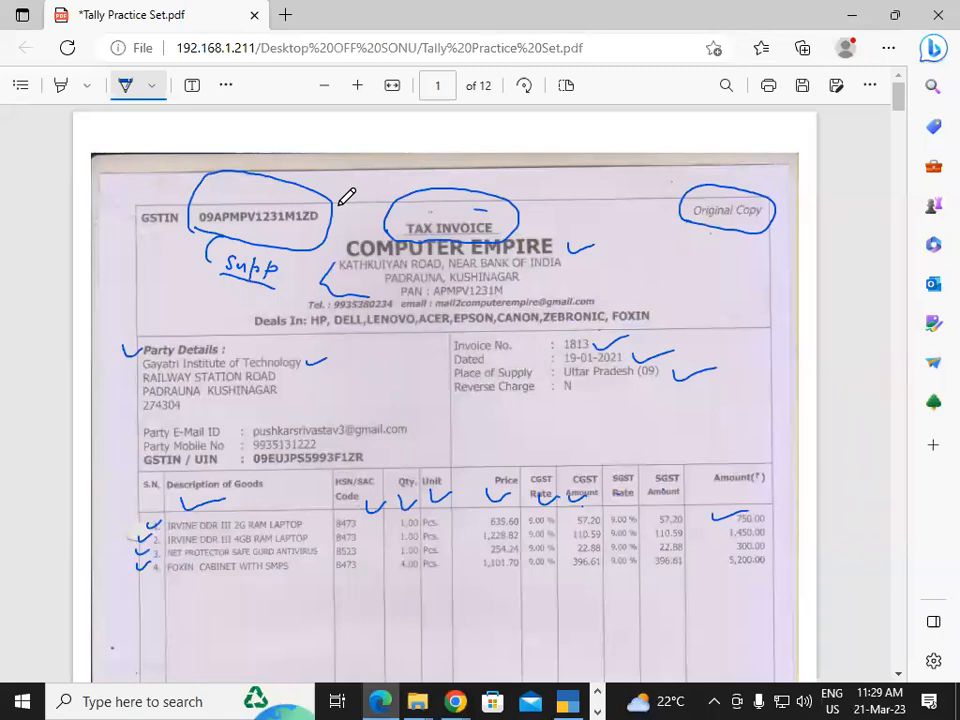
pyautogui.hotkey('alt', 'Tab')
pyautogui.press('Return')
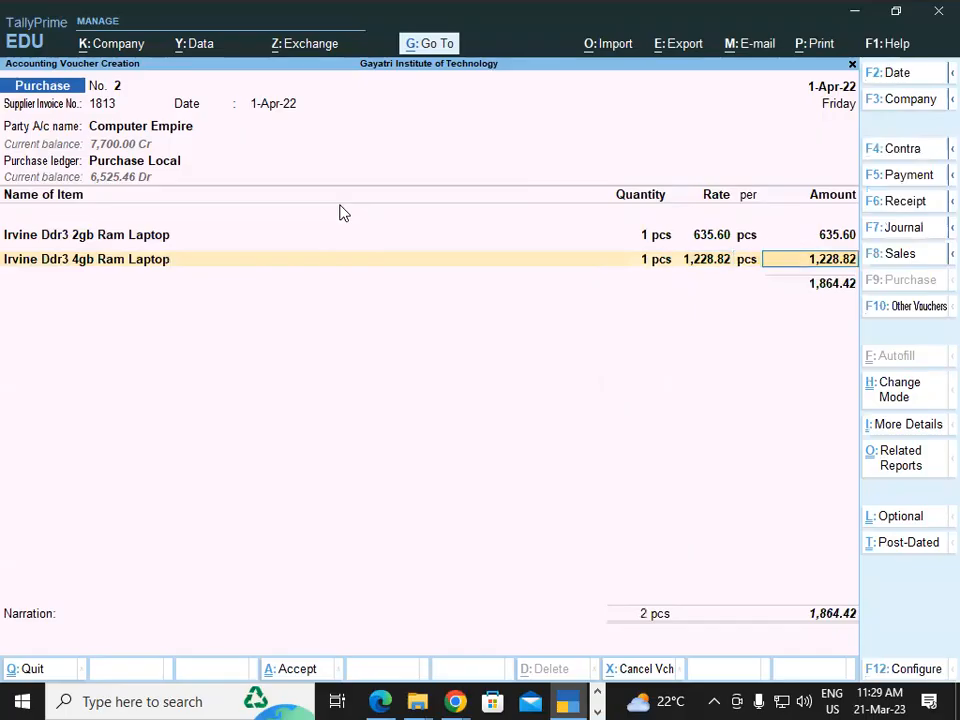
pyautogui.press('Return')
# Add Net Protector Safe Gaurd Anti Virus with quantity 1 pcs at the rate of 254.24, checking the values against the invoice
pyautogui.hotkey('alt', 'Tab')
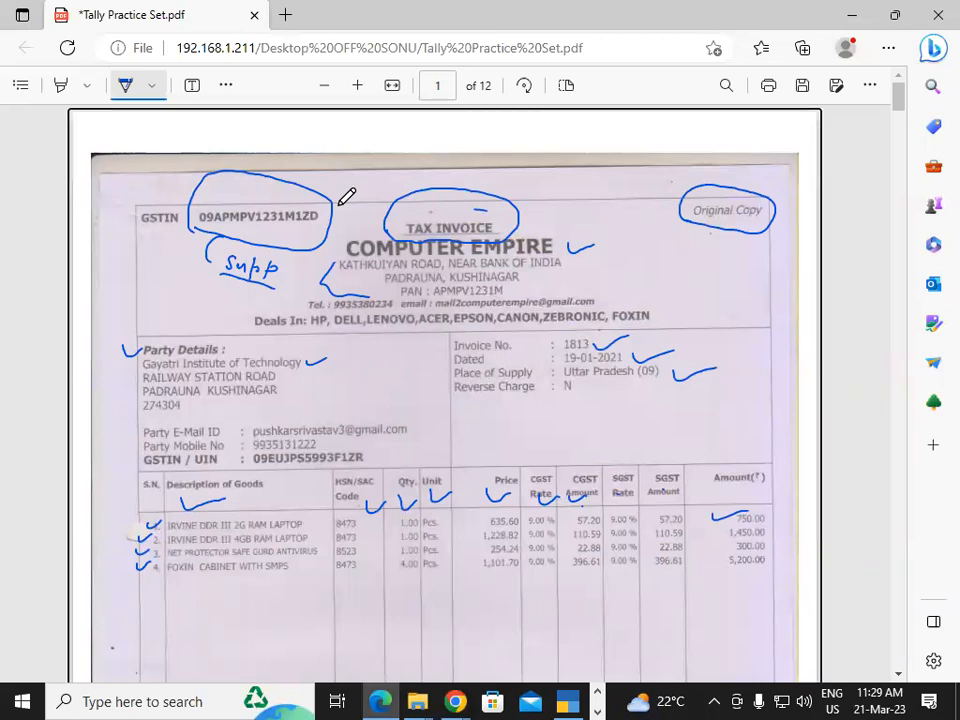
pyautogui.hotkey('alt', 'Tab')
pyautogui.write('Net')
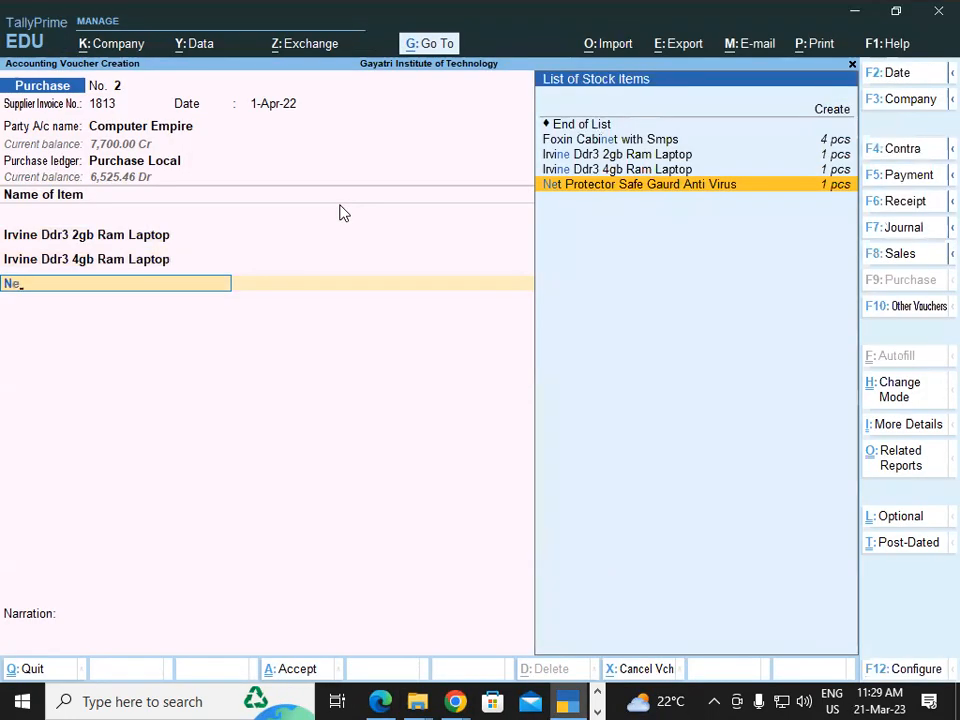
pyautogui.press('Return')
pyautogui.write('1')
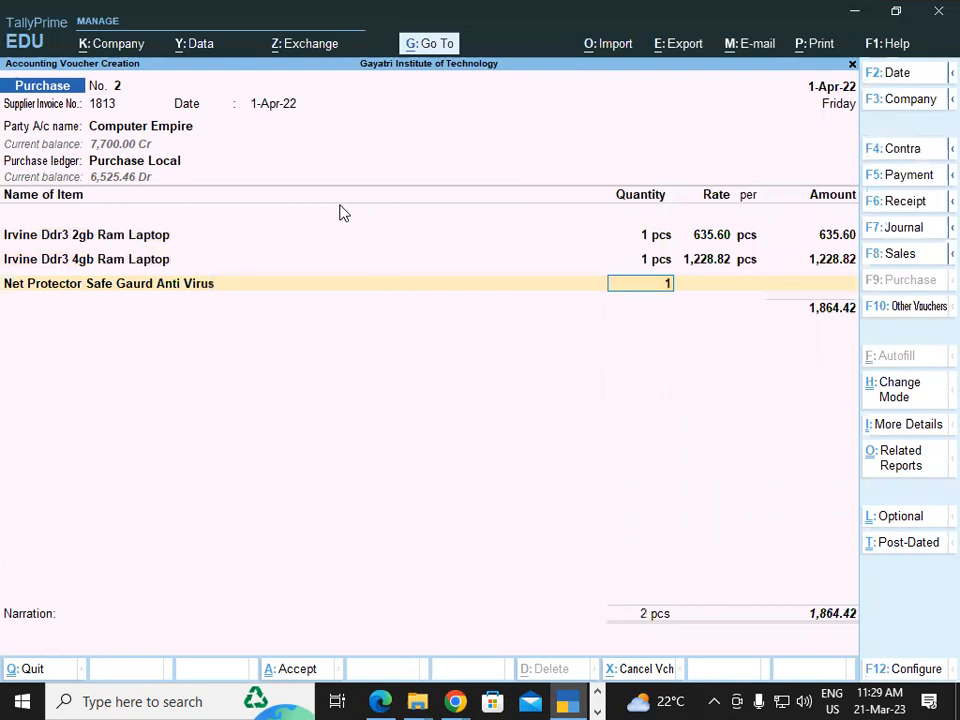
pyautogui.press('Return')
pyautogui.press('alt')
pyautogui.hotkey('alt', 'Tab')
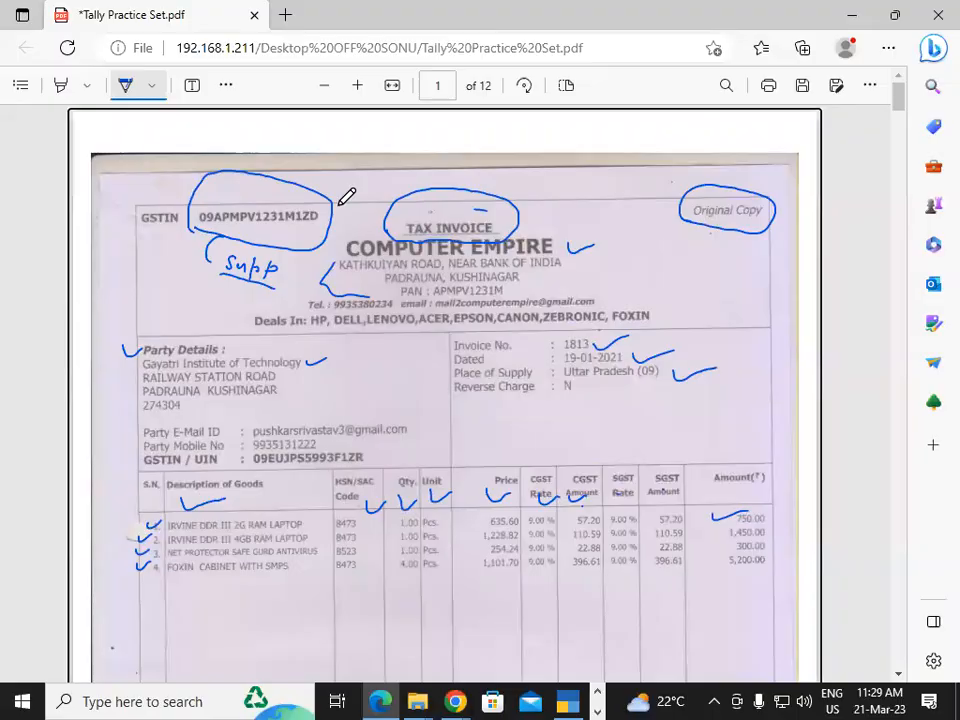
pyautogui.hotkey('alt', 'Tab')
pyautogui.press('Return')
pyautogui.press('Return')
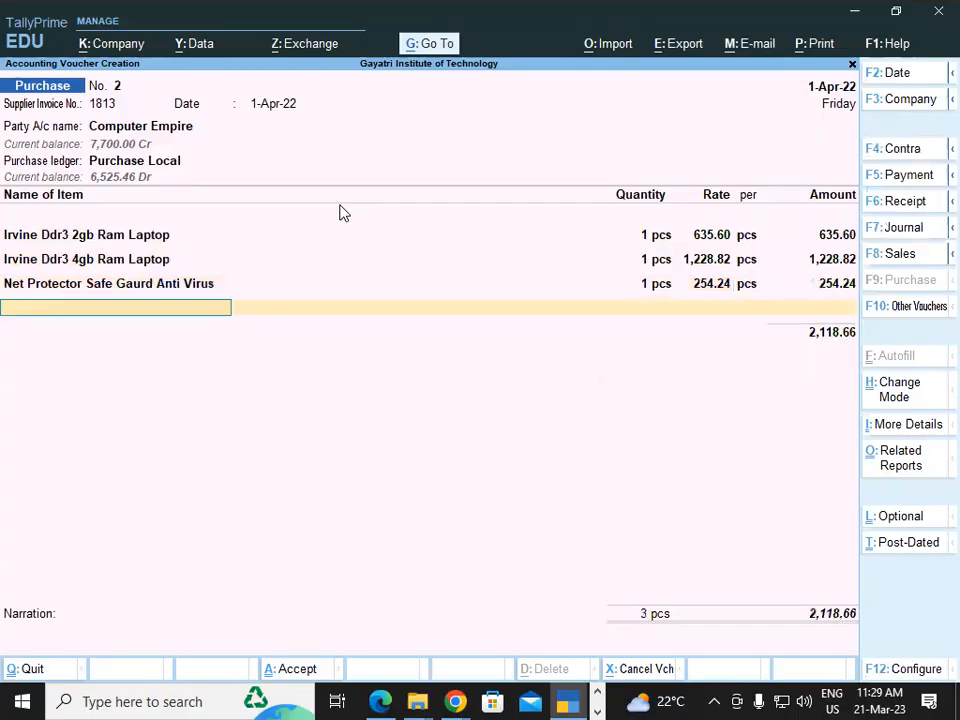
# Check the fourth item in the invoice PDF and choose Foxin Cabinet with Smps as the voucher's next item
pyautogui.press('alt')
pyautogui.hotkey('alt', 'Tab')
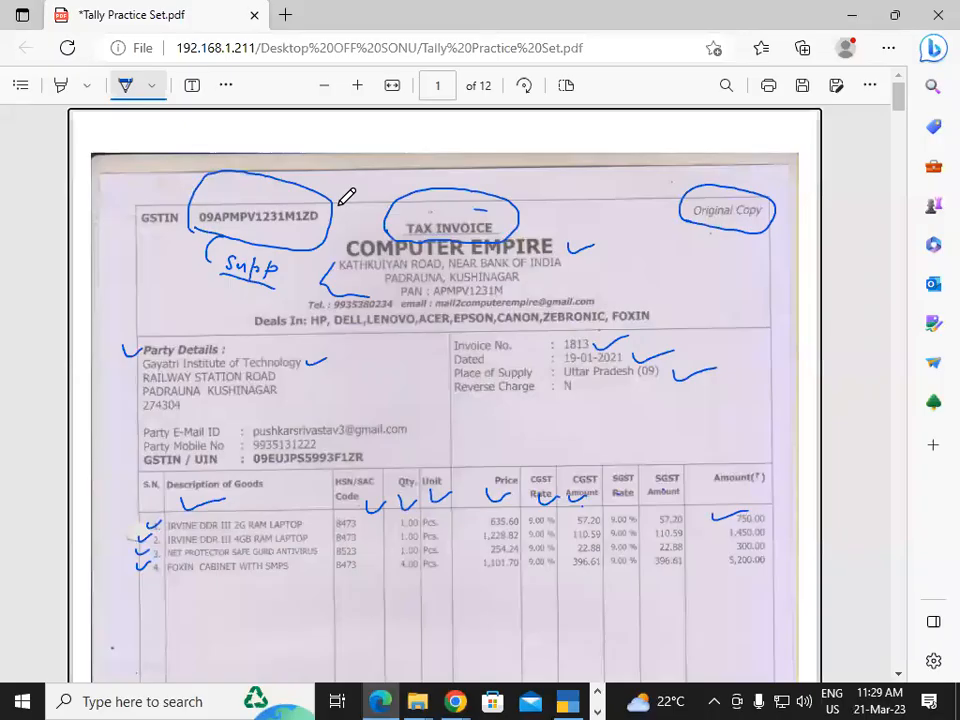
pyautogui.hotkey('alt', 'Tab')
pyautogui.write('fo')
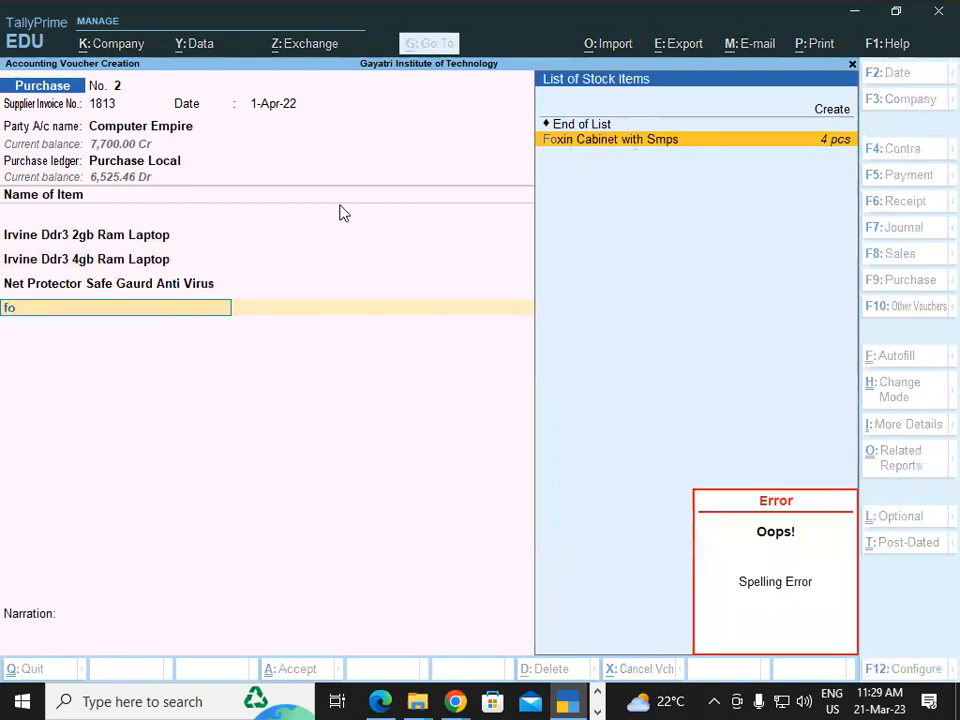
pyautogui.press('Return')
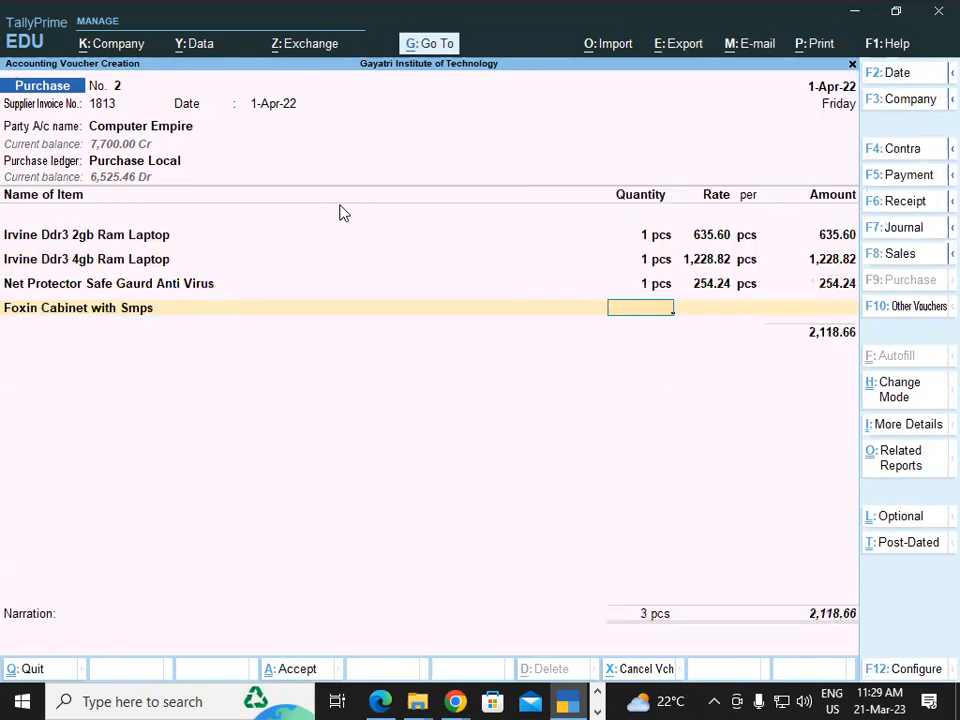
# Set the Foxin Cabinet quantity to 4 pcs and accept the rate of 1,101.70, checking both against the invoice
pyautogui.hotkey('alt', 'Tab')
pyautogui.hotkey('alt', 'Tab')
pyautogui.write('4')
pyautogui.press('Return')
pyautogui.hotkey('alt', 'Tab')
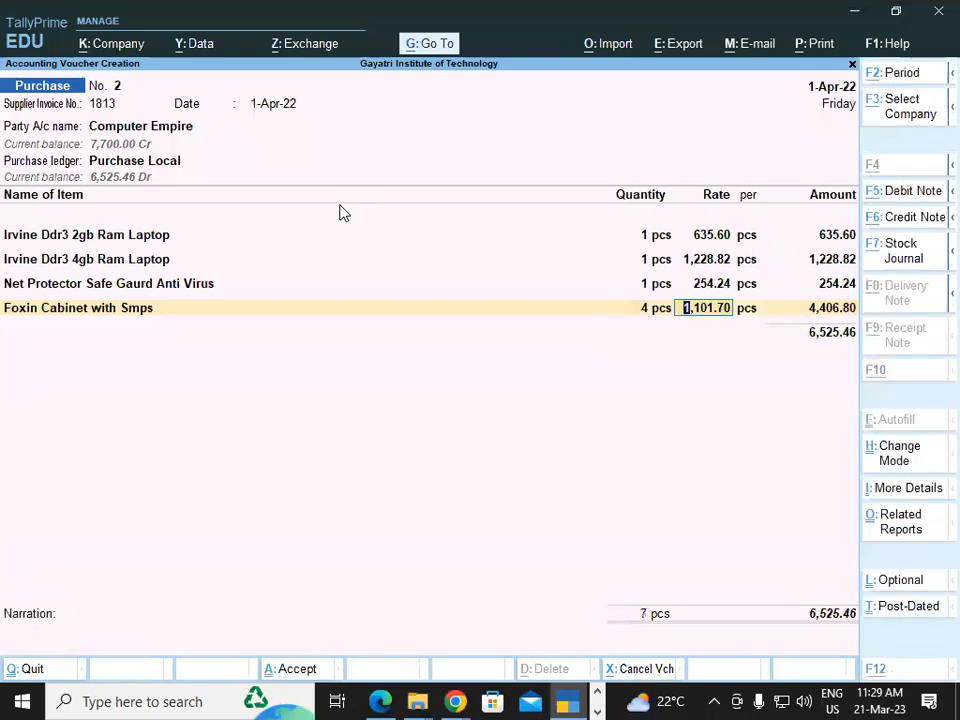
pyautogui.hotkey('alt', 'Tab')
pyautogui.press('Return')
pyautogui.press('Return')
pyautogui.press('Return')
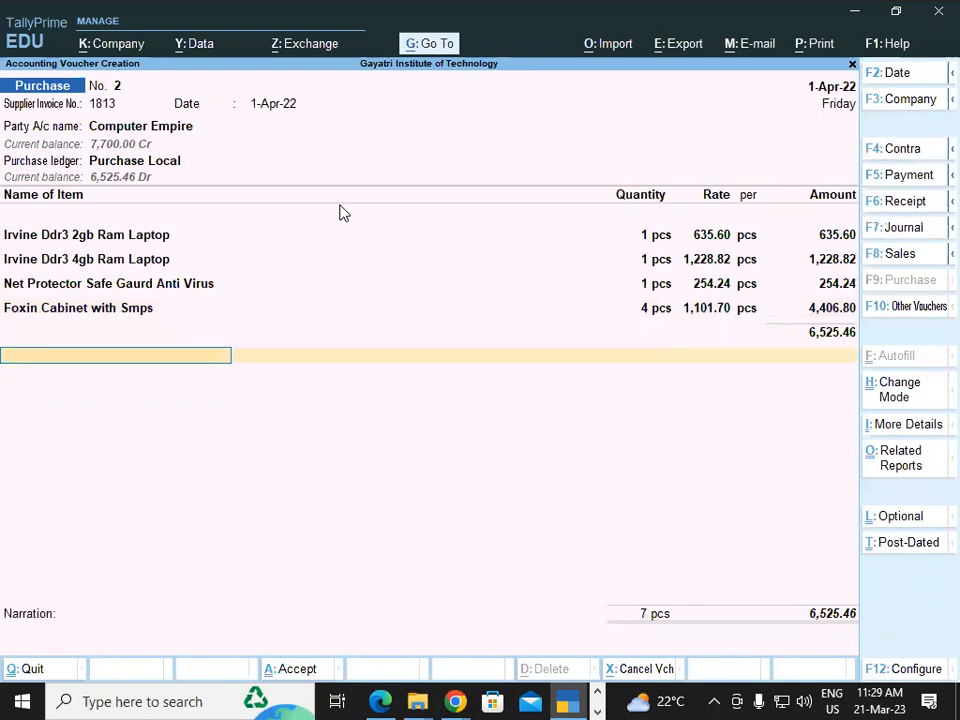
# Add the Central Tax and State Tax ledgers below the items, accepting 587.28 for each
pyautogui.write('Cen')
pyautogui.press('Return')
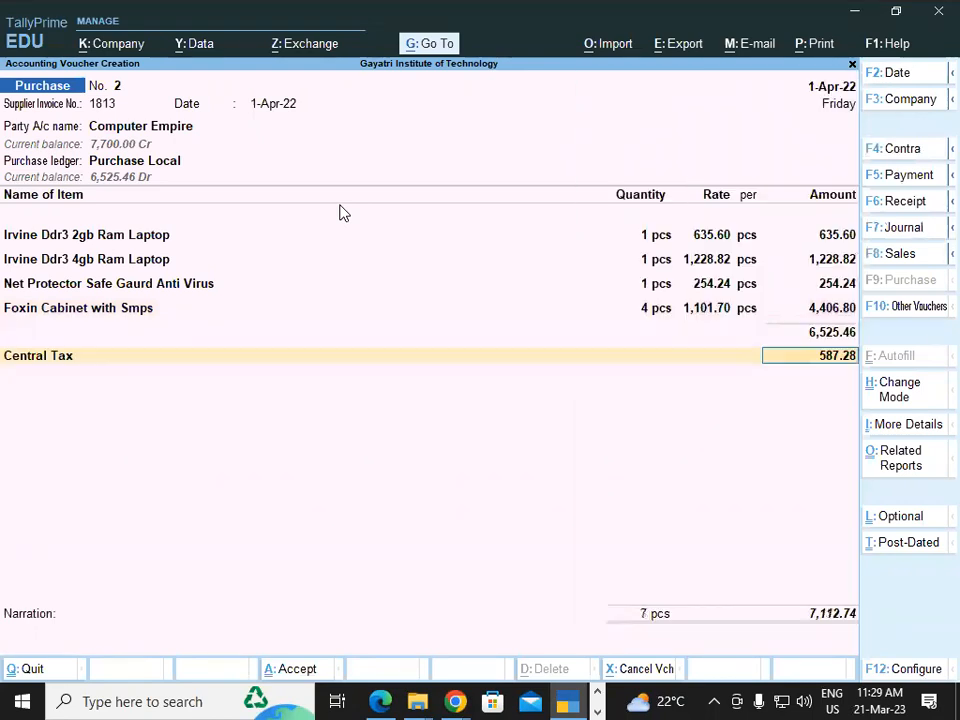
pyautogui.press('Return')
pyautogui.write('State Tax')
pyautogui.press('Return')
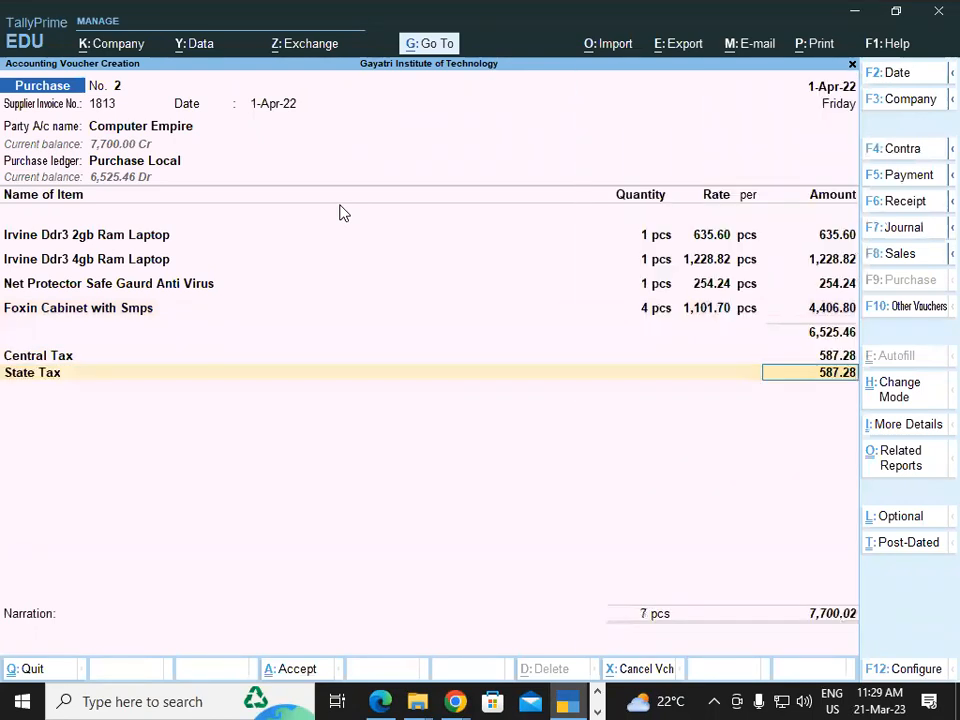
pyautogui.press('Return')
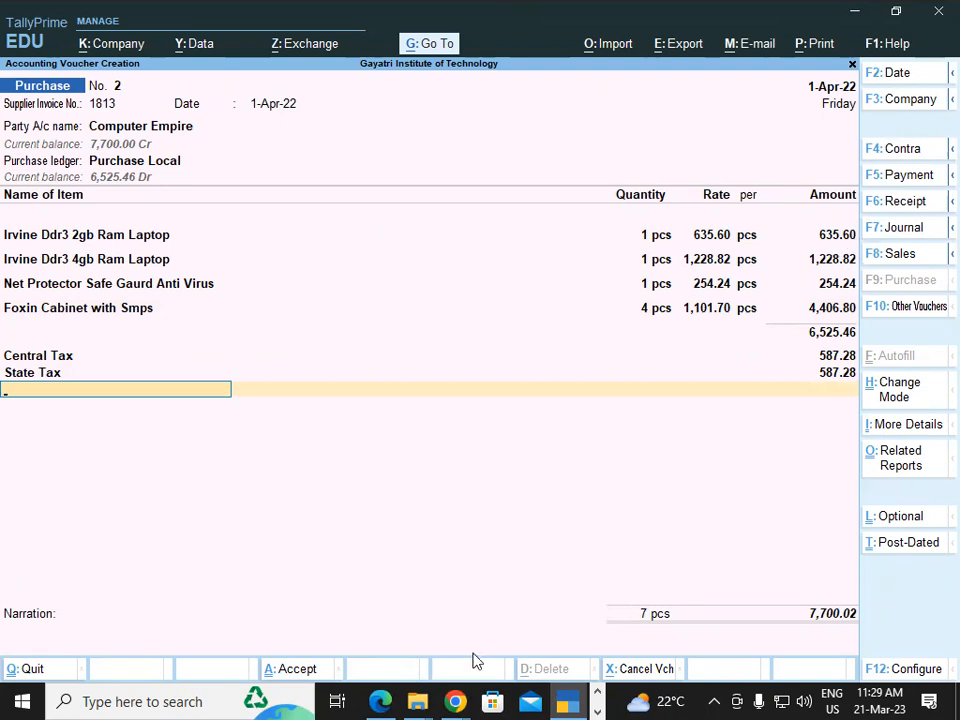
# Compare the voucher's item and tax amounts with the CGST, SGST and Amount columns of the invoice PDF
pyautogui.click(385, 698)
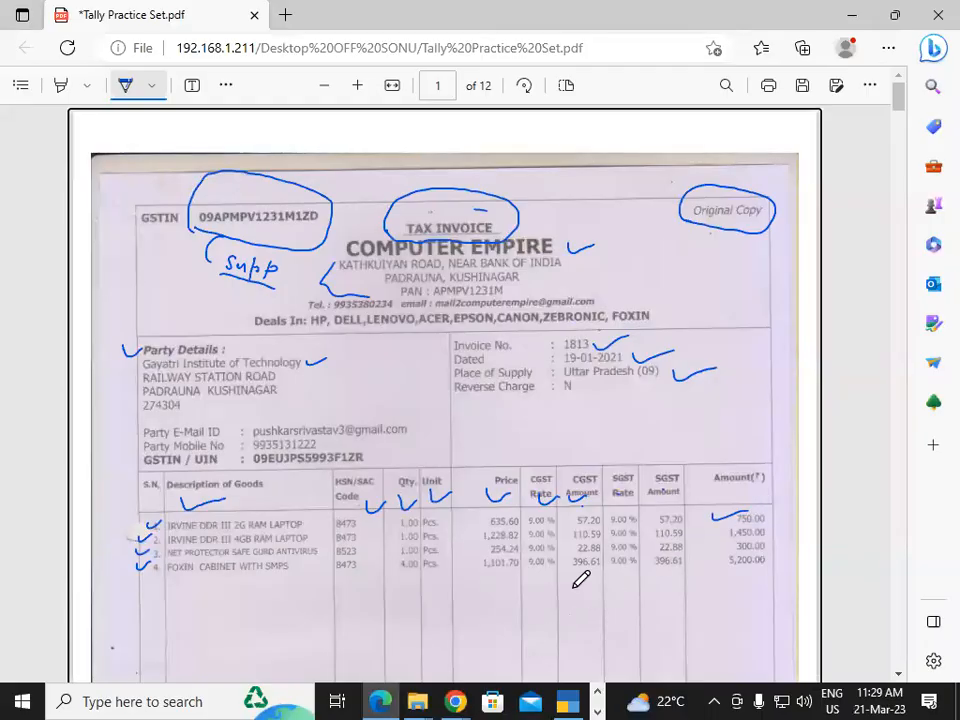
pyautogui.hotkey('alt', 'Tab')
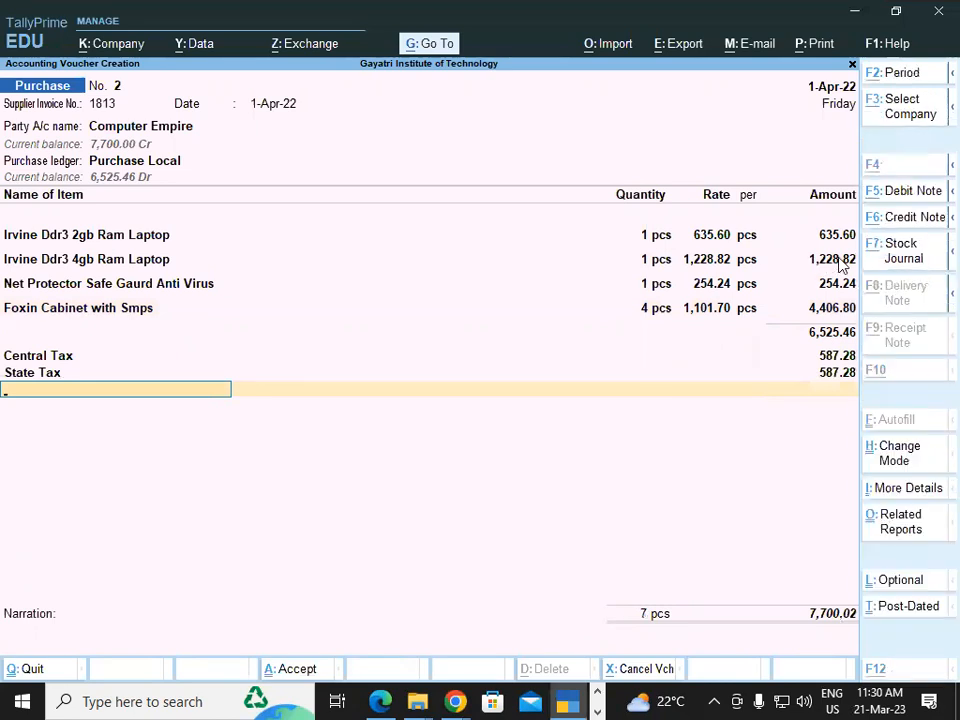
pyautogui.hotkey('alt', 'Tab')
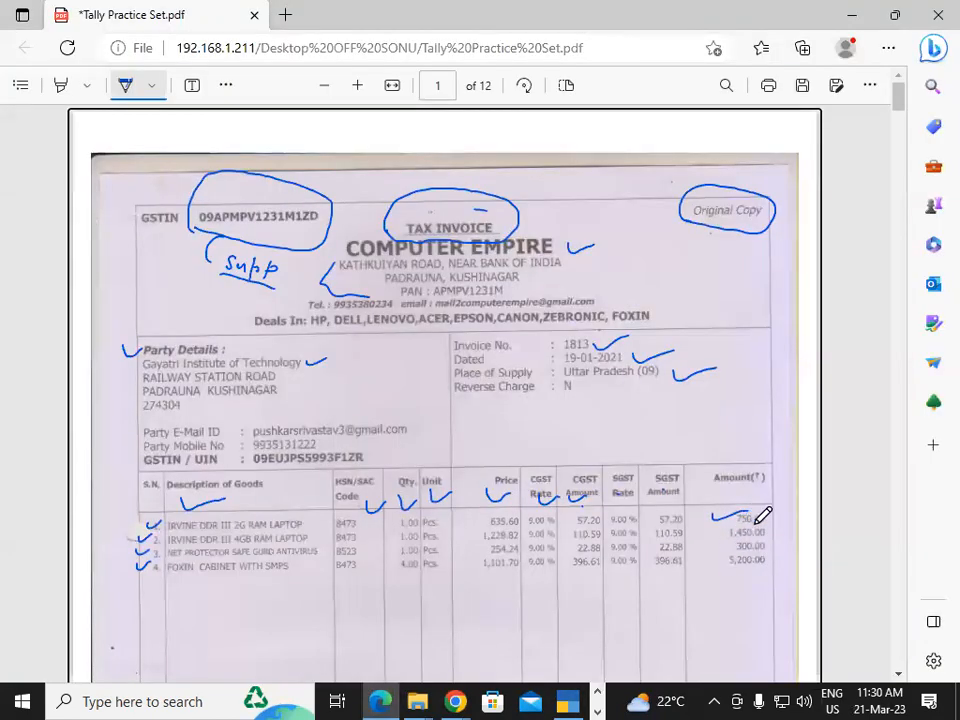
pyautogui.hotkey('alt', 'Tab')
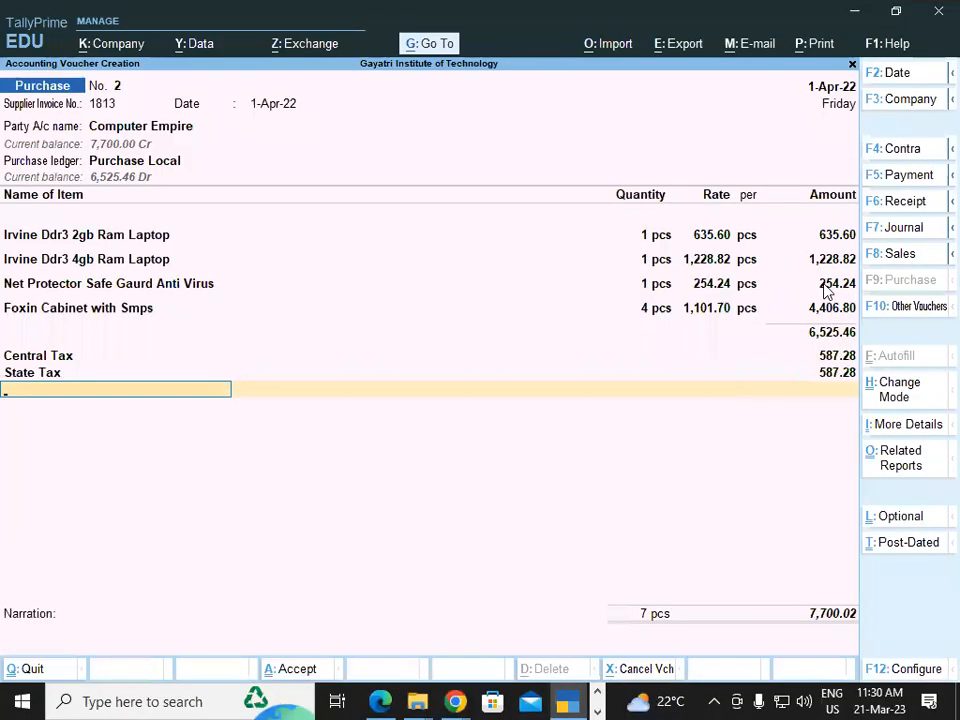
pyautogui.press('alt')
pyautogui.hotkey('alt', 'Tab')
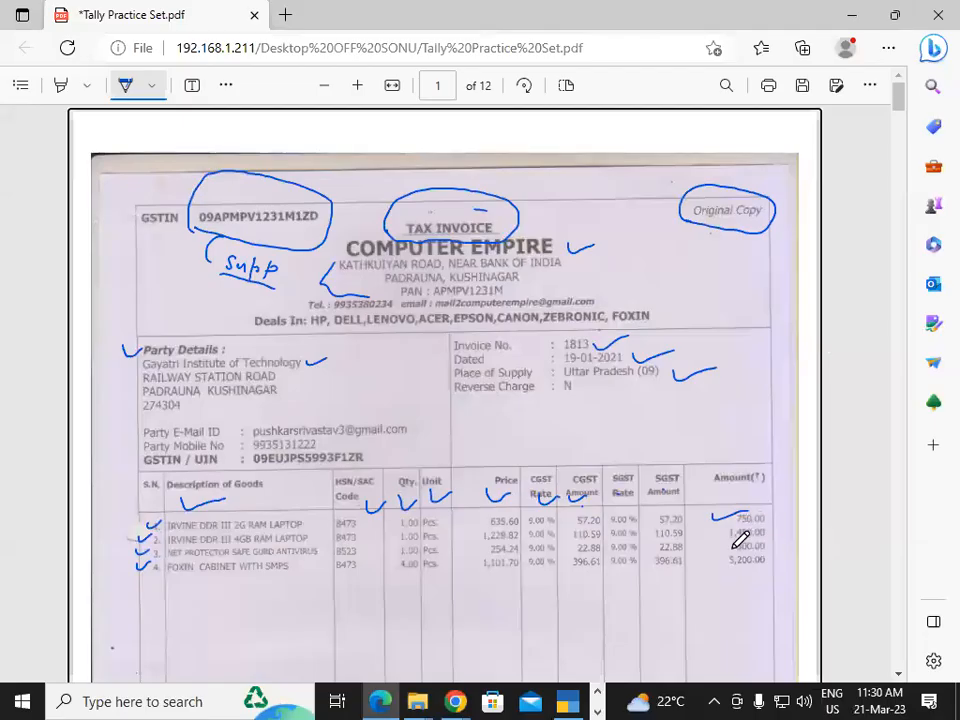
pyautogui.hotkey('alt', 'Tab')
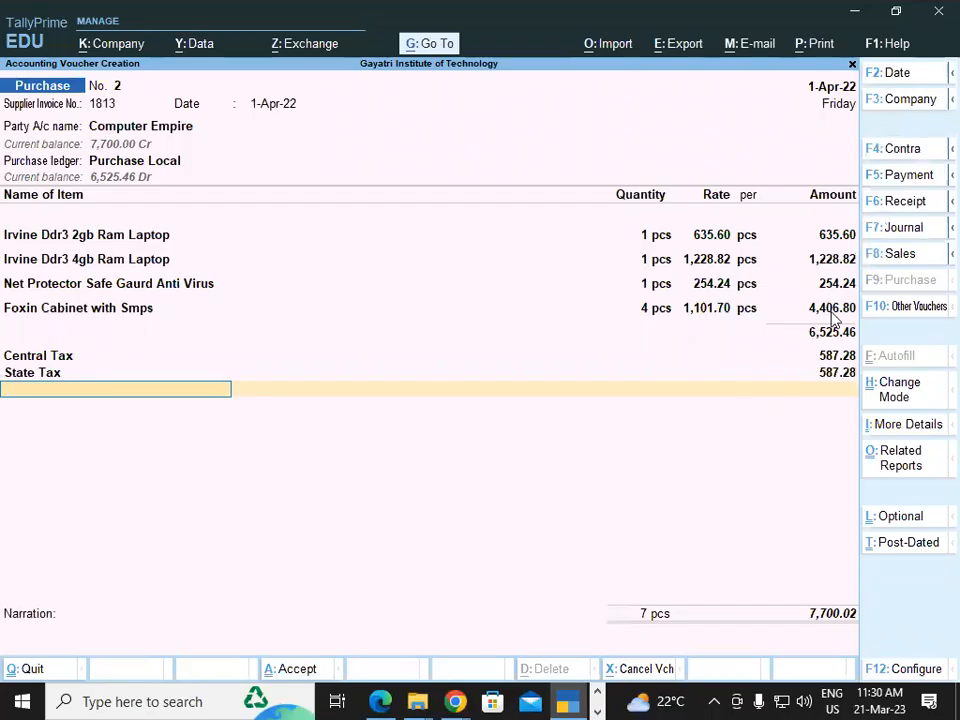
pyautogui.press('alt')
pyautogui.hotkey('alt', 'Tab')
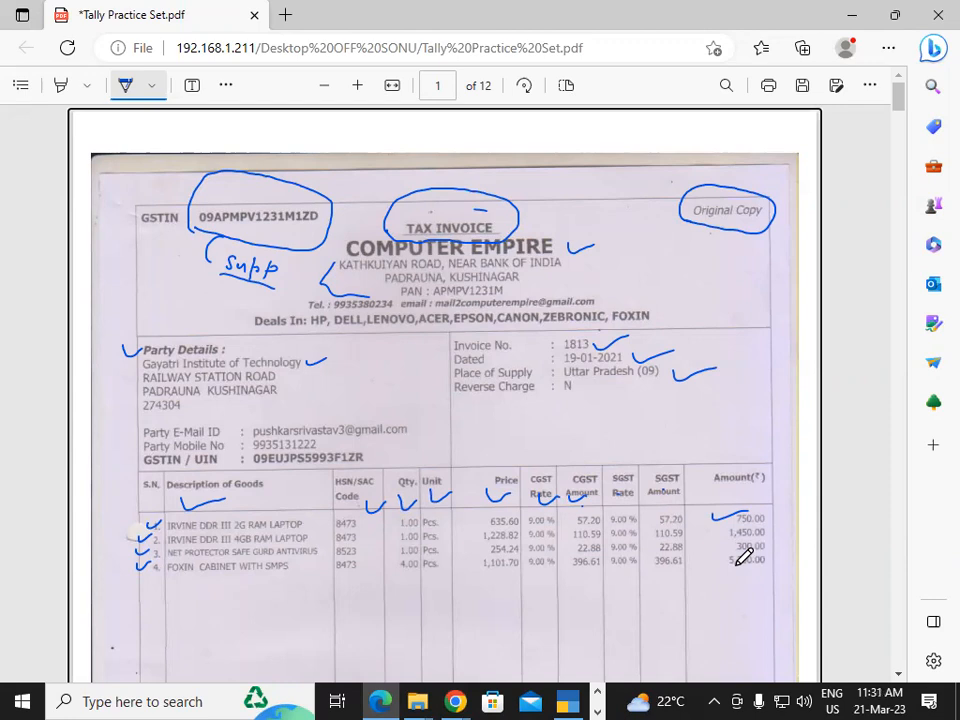
pyautogui.click(900, 679)
pyautogui.click(568, 702)
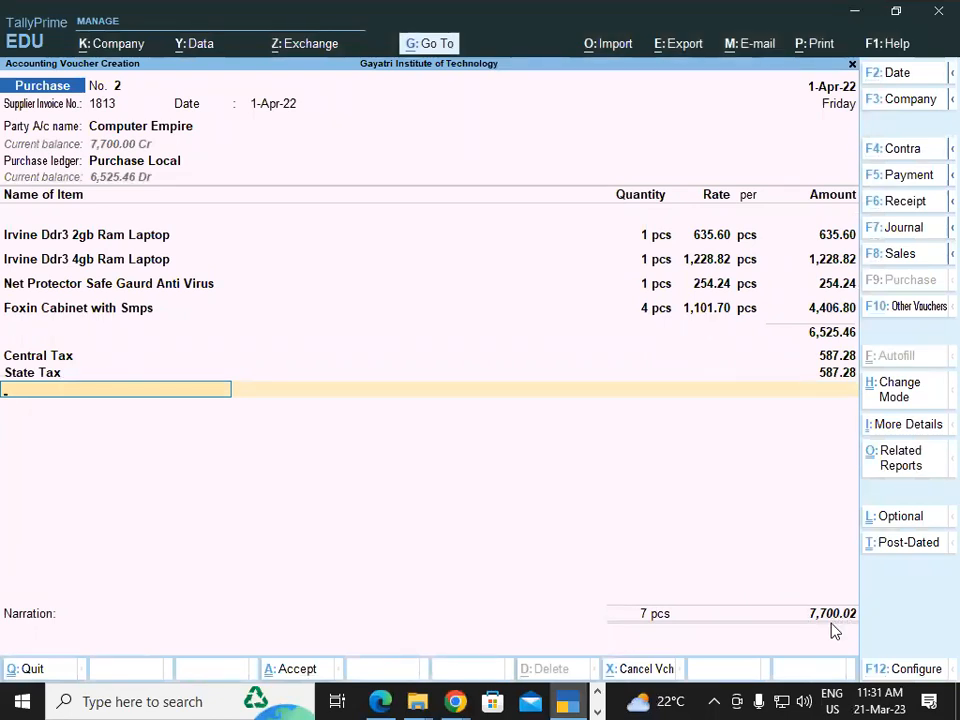
# Add the Round Off ledger below State Tax with an amount of (-)0.02
pyautogui.write('Rou')
pyautogui.press('Return')
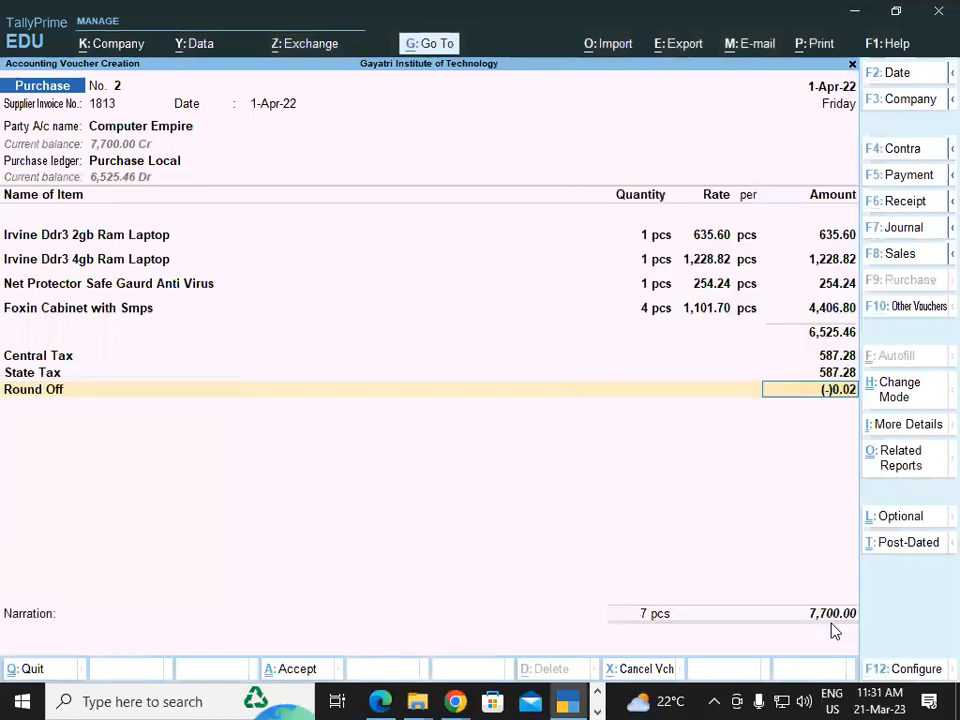
pyautogui.press('Return')
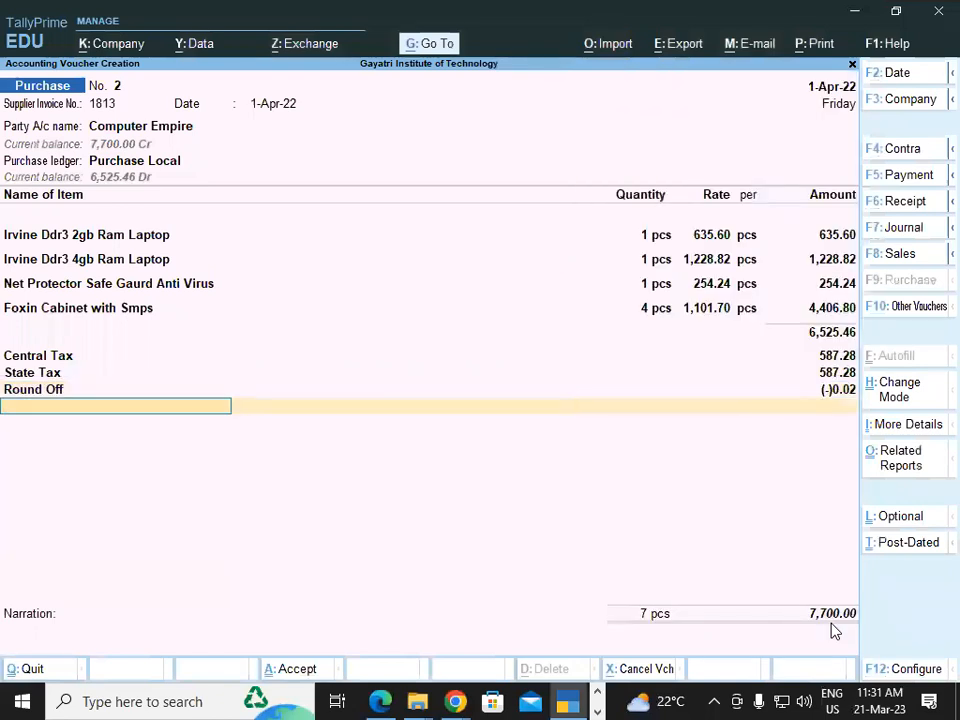
# Finish the voucher's remaining details, leave the narration blank and save the purchase voucher
pyautogui.press('Return')
pyautogui.press('Return')
pyautogui.press('Return')
pyautogui.press('Return')
pyautogui.press('Return')
pyautogui.press('Return')
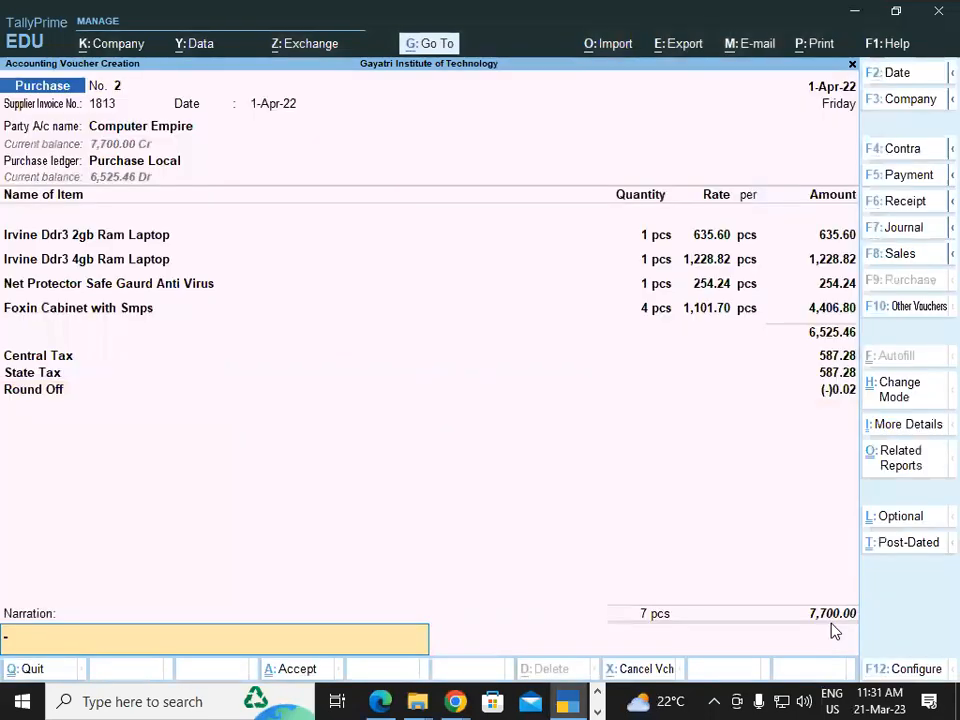
pyautogui.press('Return')
pyautogui.press('Return')
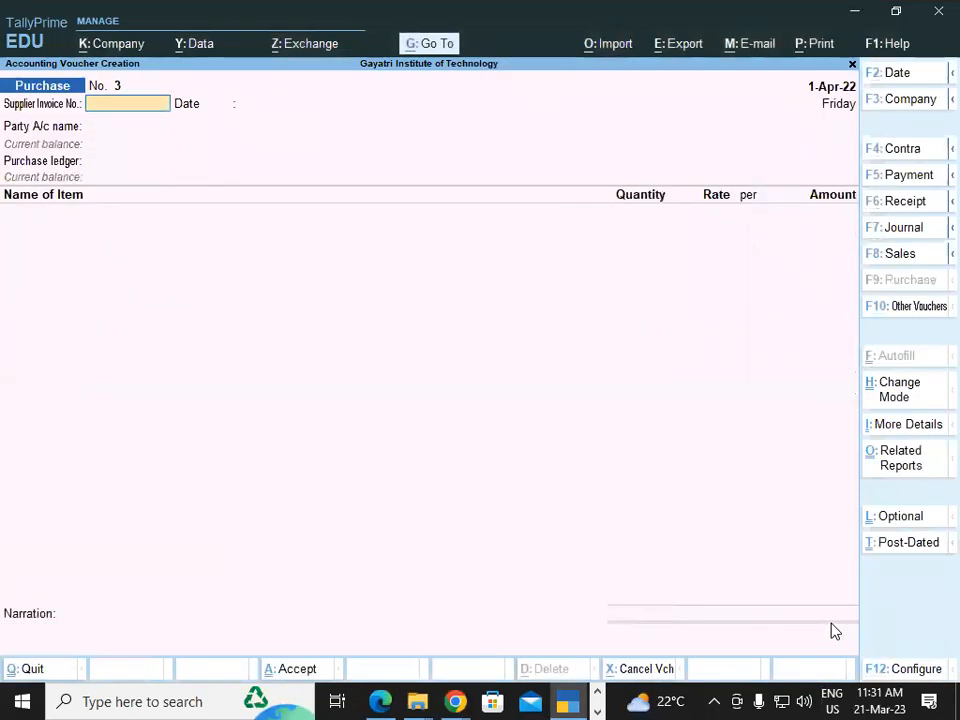
# Reopen the saved Computer Empire purchase voucher and open the print settings for the current voucher
pyautogui.press('pageup')
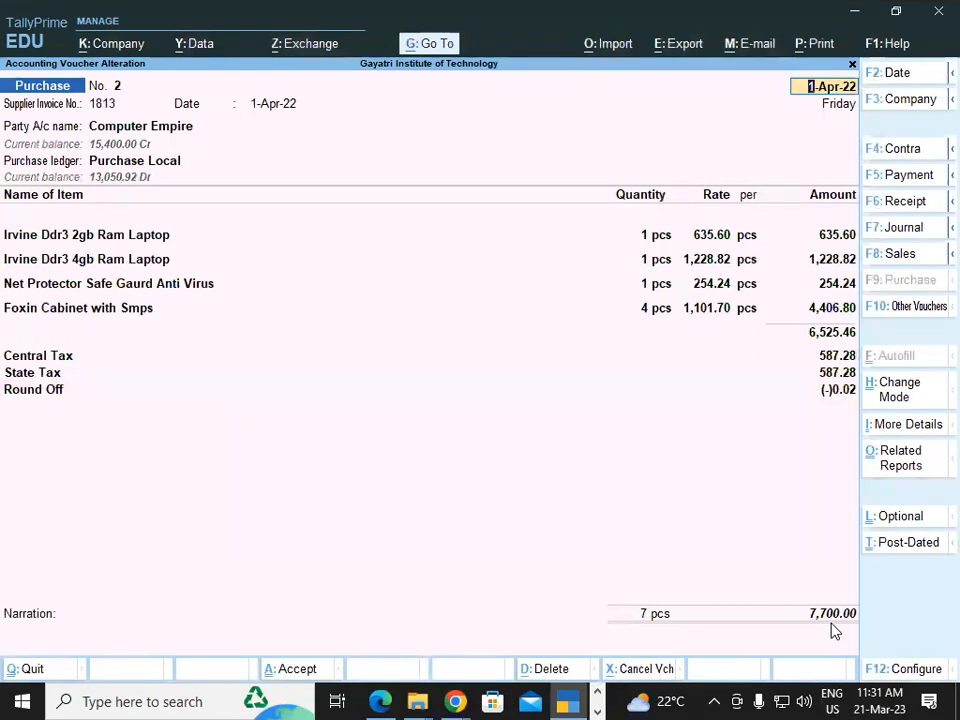
pyautogui.press('ctrl')
pyautogui.hotkey('alt', 'p')
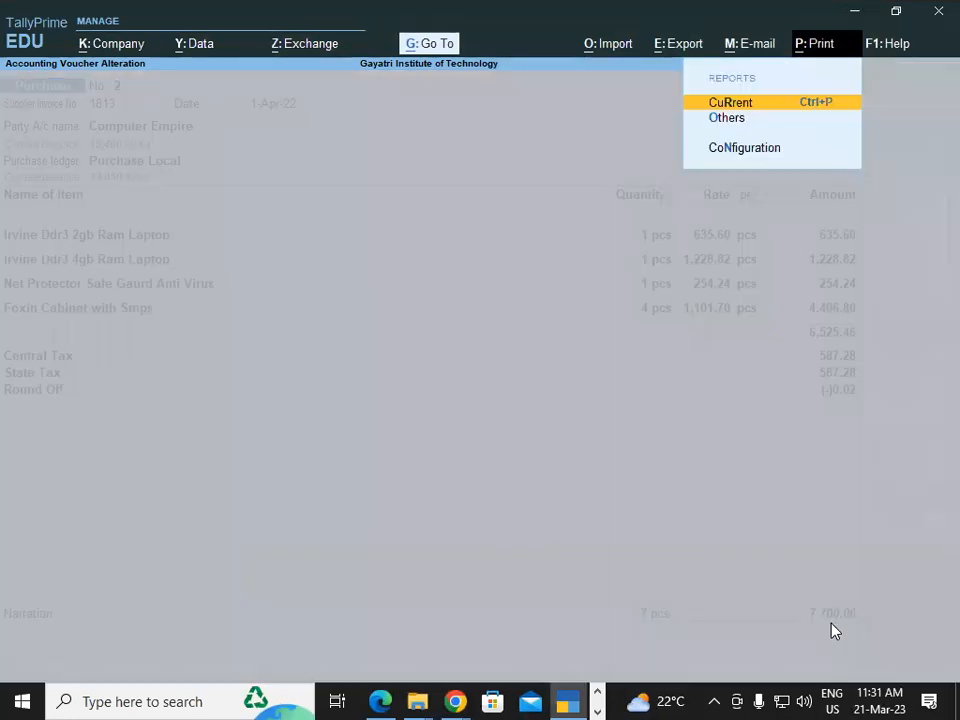
pyautogui.press('Return')
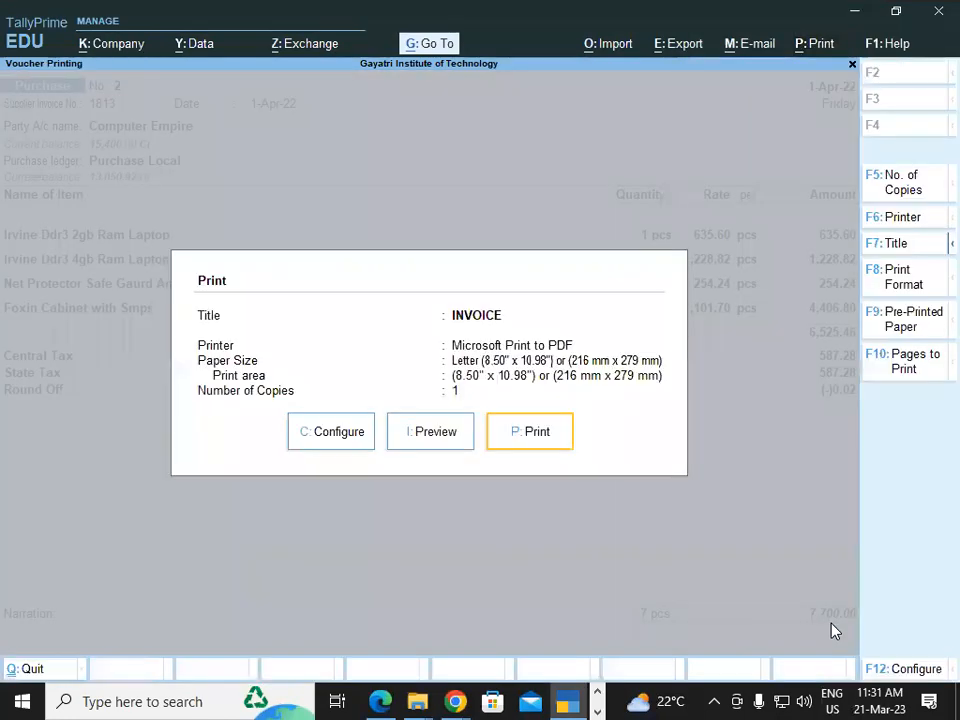
# Preview the printed invoice enlarged, examine its goods, tax and total lines, and close the preview
pyautogui.click(399, 441)
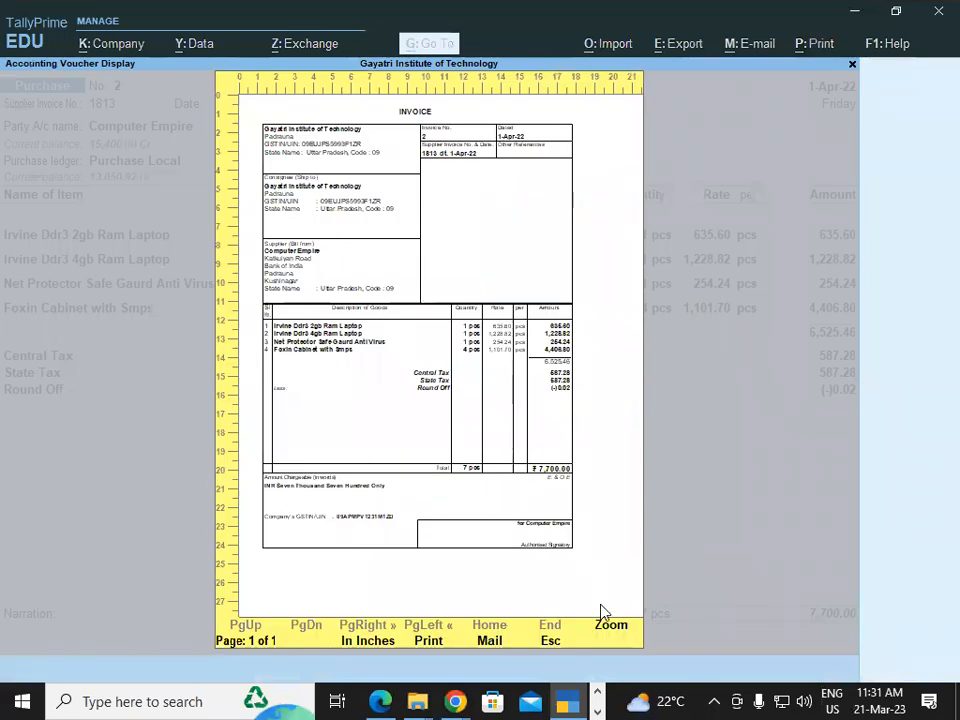
pyautogui.click(611, 627)
pyautogui.scroll(-5, 860, 400)
pyautogui.scroll(-1, 868, 477)
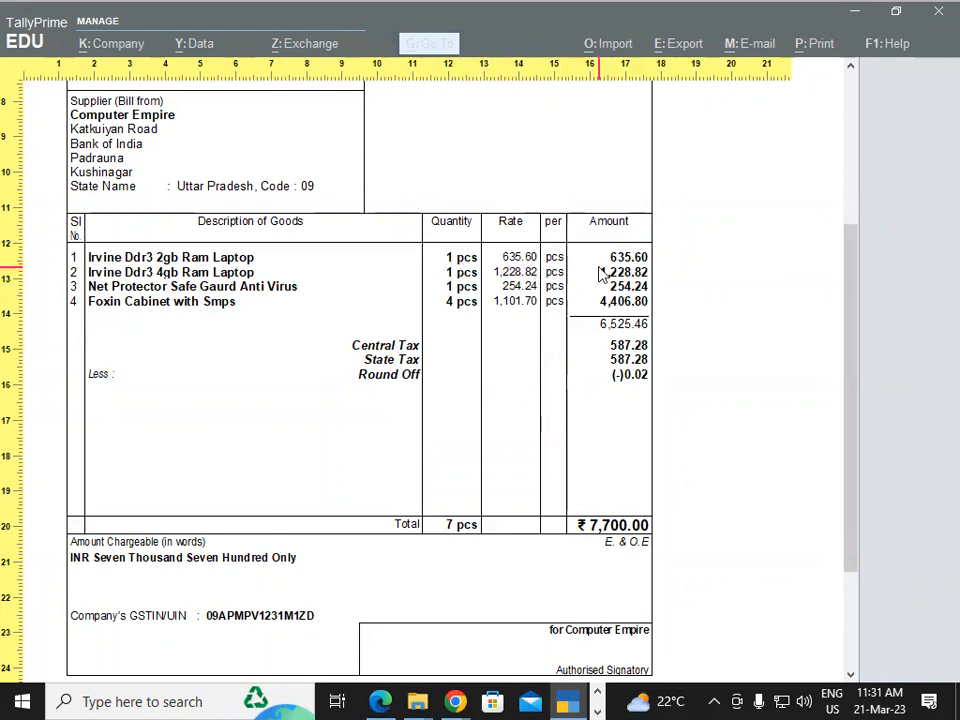
pyautogui.moveTo(853, 319); pyautogui.dragTo(729, 339)
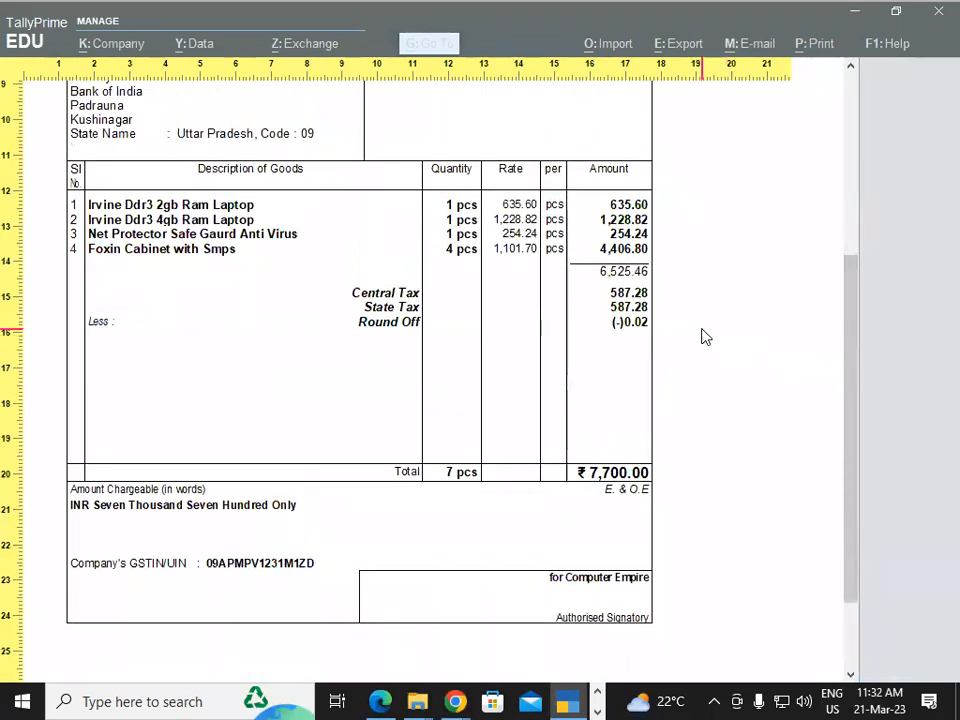
pyautogui.press('Escape')
pyautogui.press('Escape')
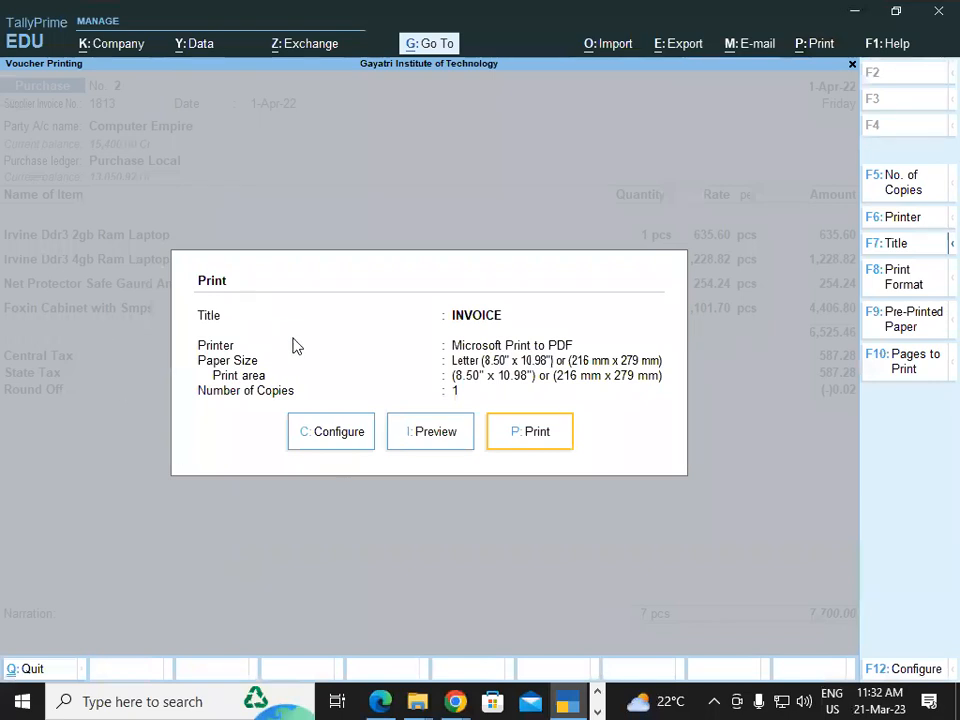
# Open the voucher's print configuration and set Show Item-wise GST details to Yes under Statutory Details
pyautogui.click(341, 436)
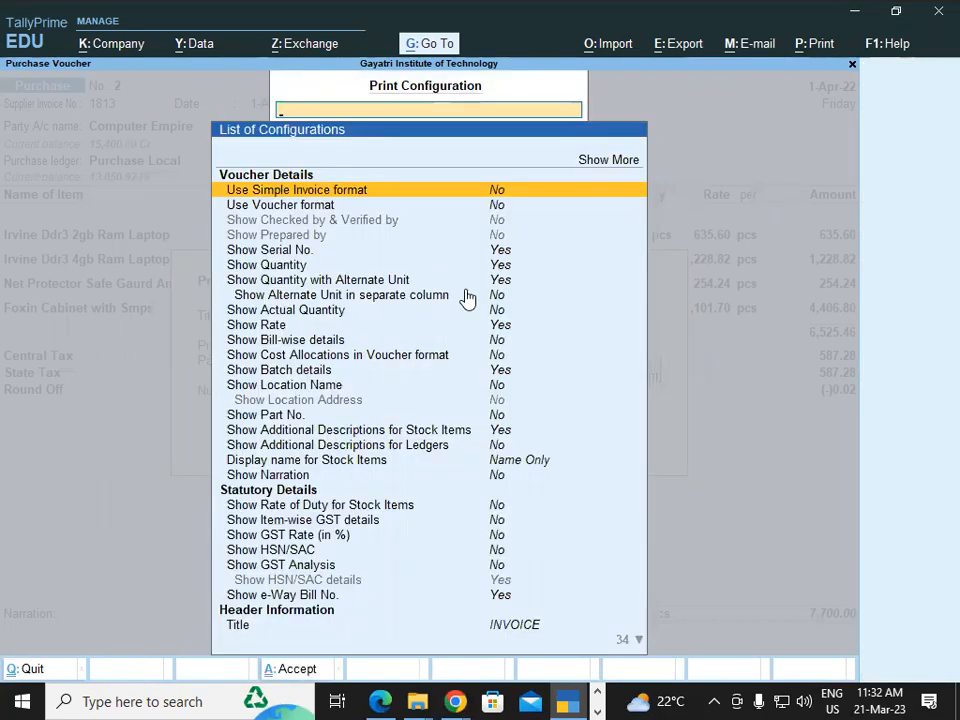
pyautogui.press('Down')
pyautogui.press('Down')
pyautogui.press('Down')
pyautogui.press('Down')
pyautogui.press('Down')
pyautogui.press('Down')
pyautogui.press('Down')
pyautogui.press('Down')
pyautogui.press('Down')
pyautogui.press('Down')
pyautogui.press('Down')
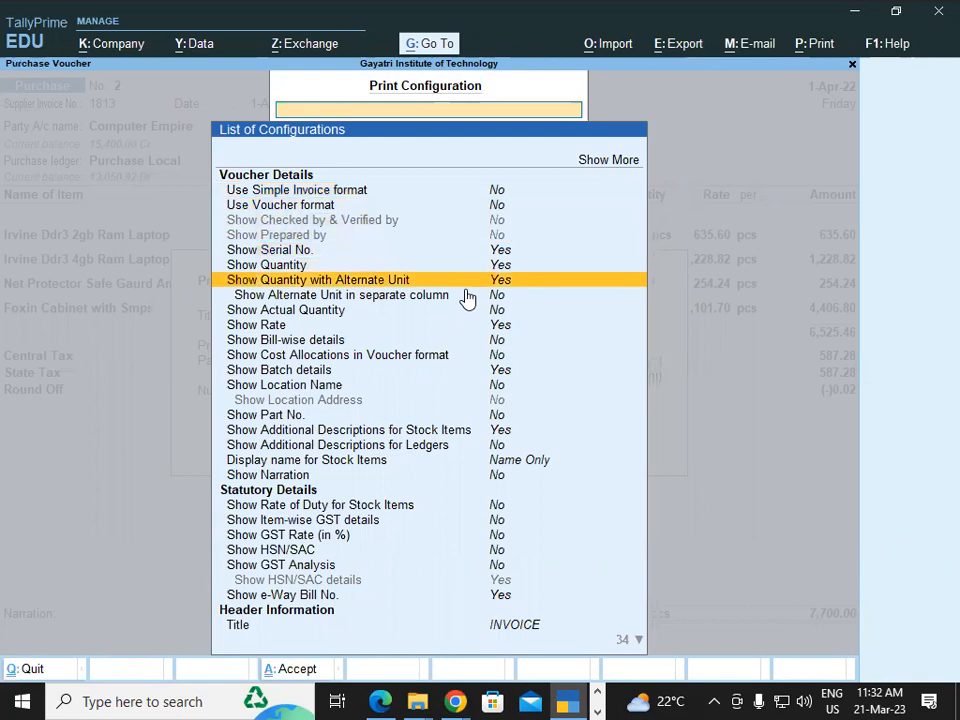
pyautogui.press('Down')
pyautogui.press('Down')
pyautogui.press('Down')
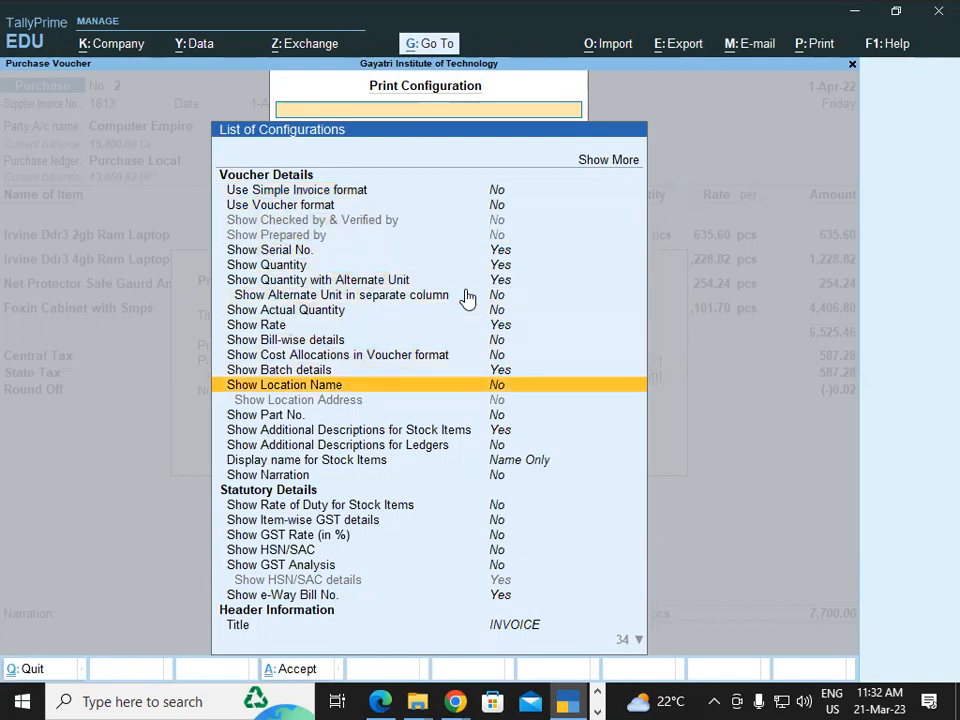
pyautogui.press('Down')
pyautogui.press('Down')
pyautogui.press('Down')
pyautogui.press('Down')
pyautogui.press('Down')
pyautogui.press('Down')
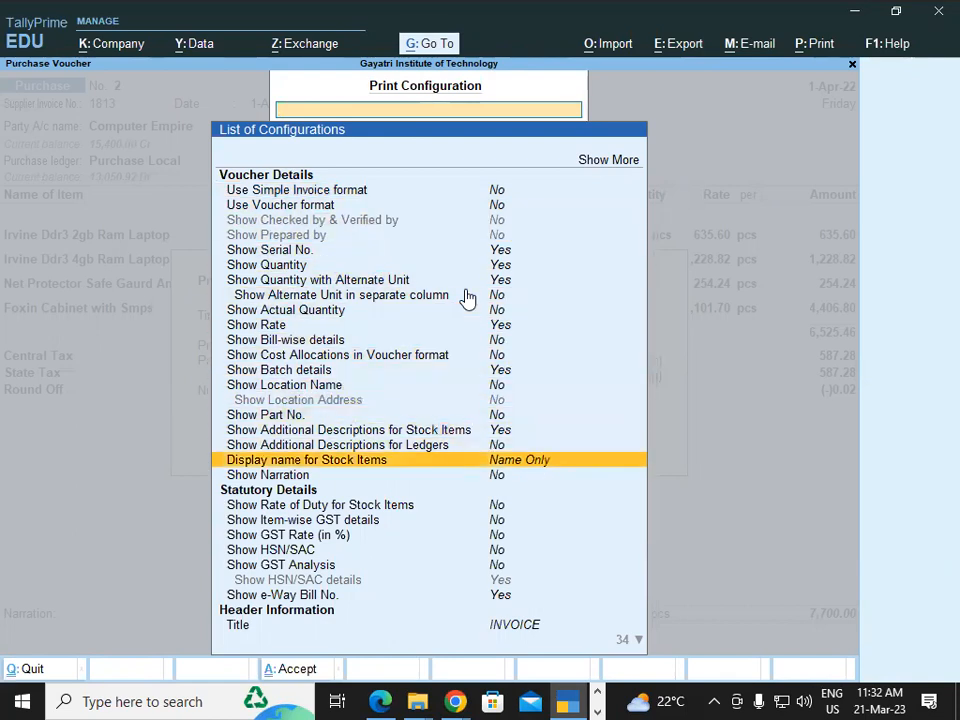
pyautogui.press('Down')
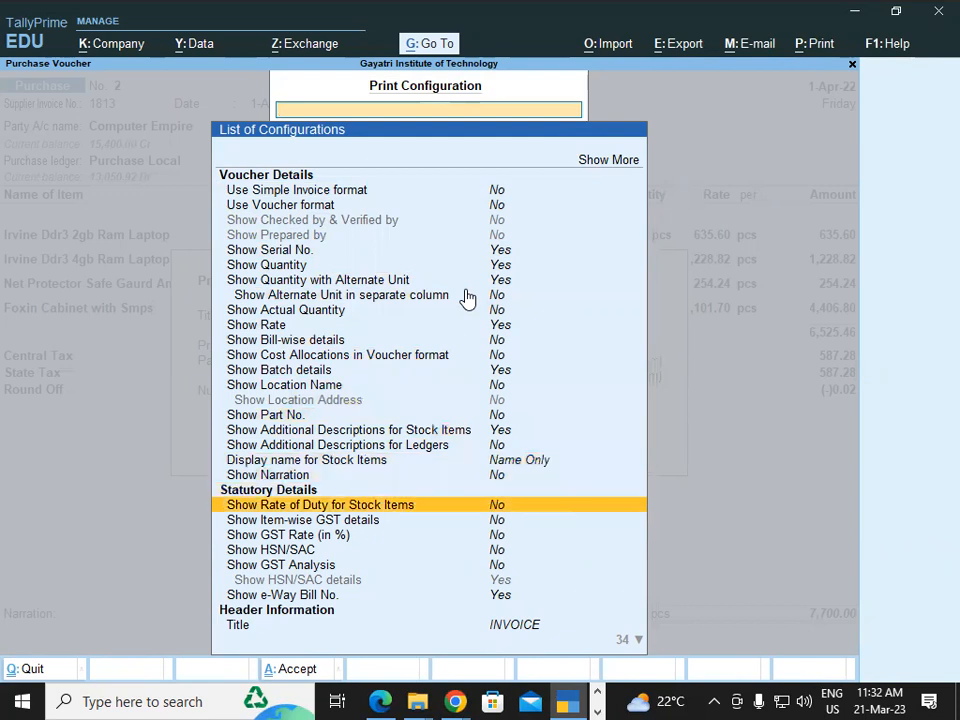
pyautogui.press('Down')
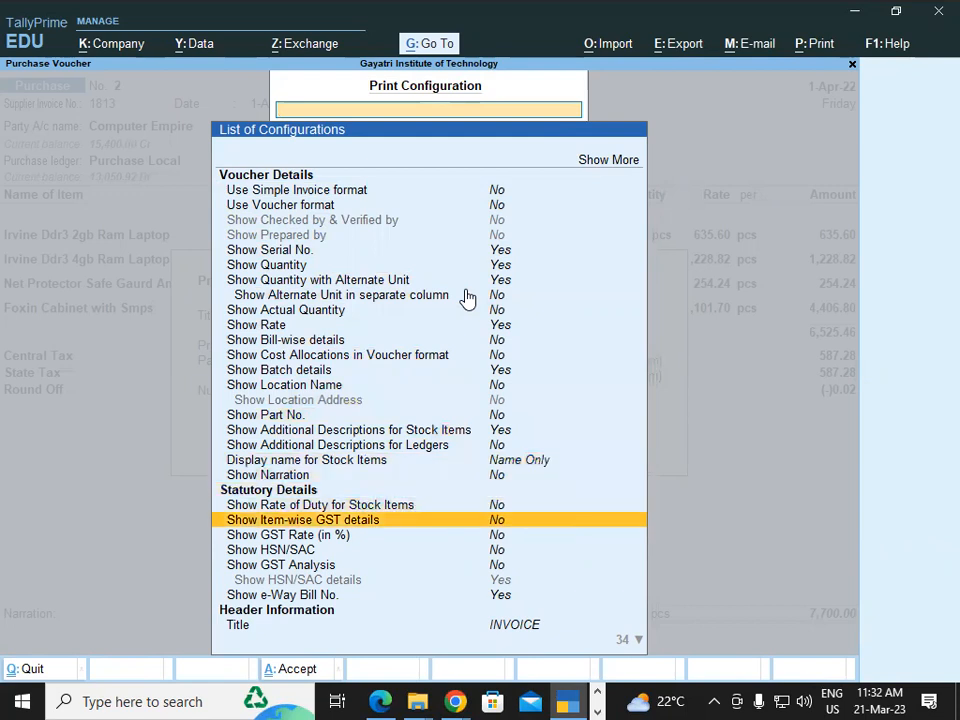
pyautogui.press('Return')
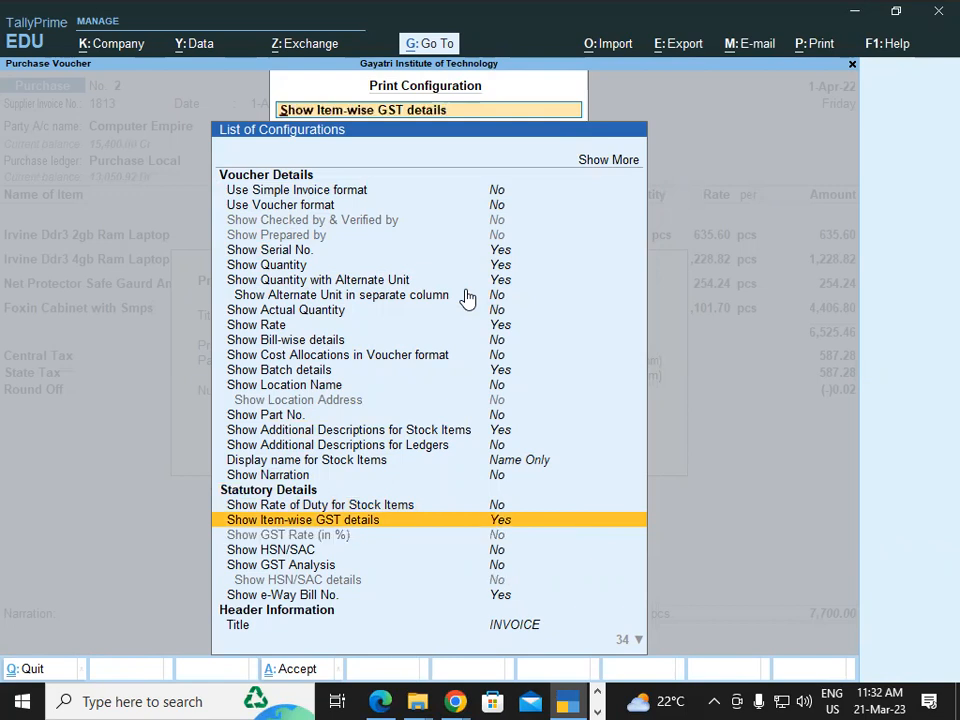
# Set Show GST Analysis to Yes under Statutory Details and leave the print configuration
pyautogui.press('Down')
pyautogui.press('Down')
pyautogui.press('Down')
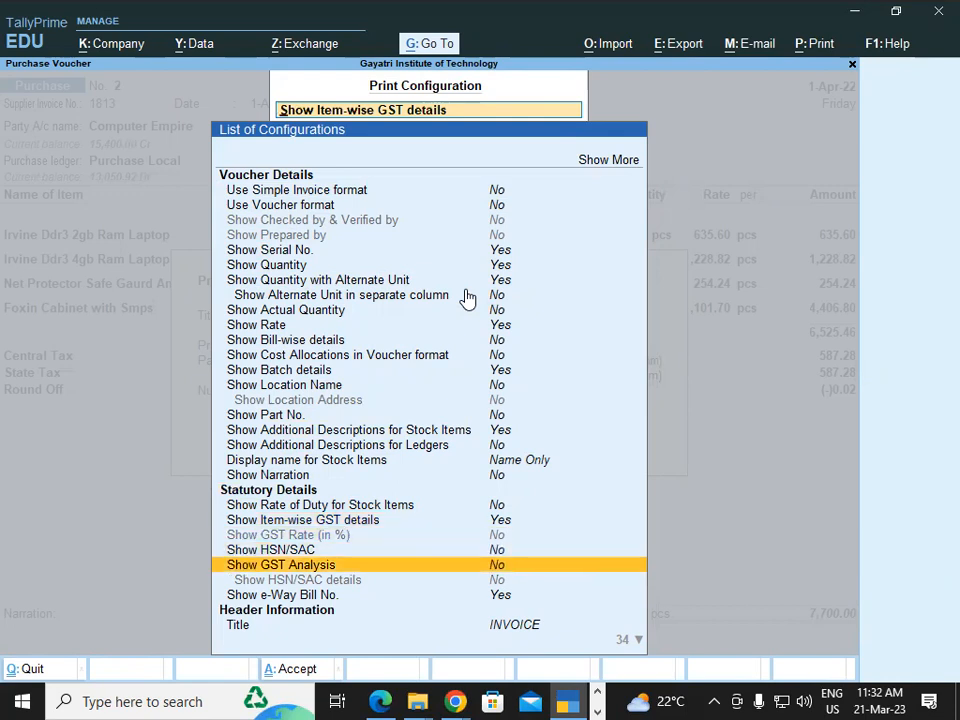
pyautogui.press('Return')
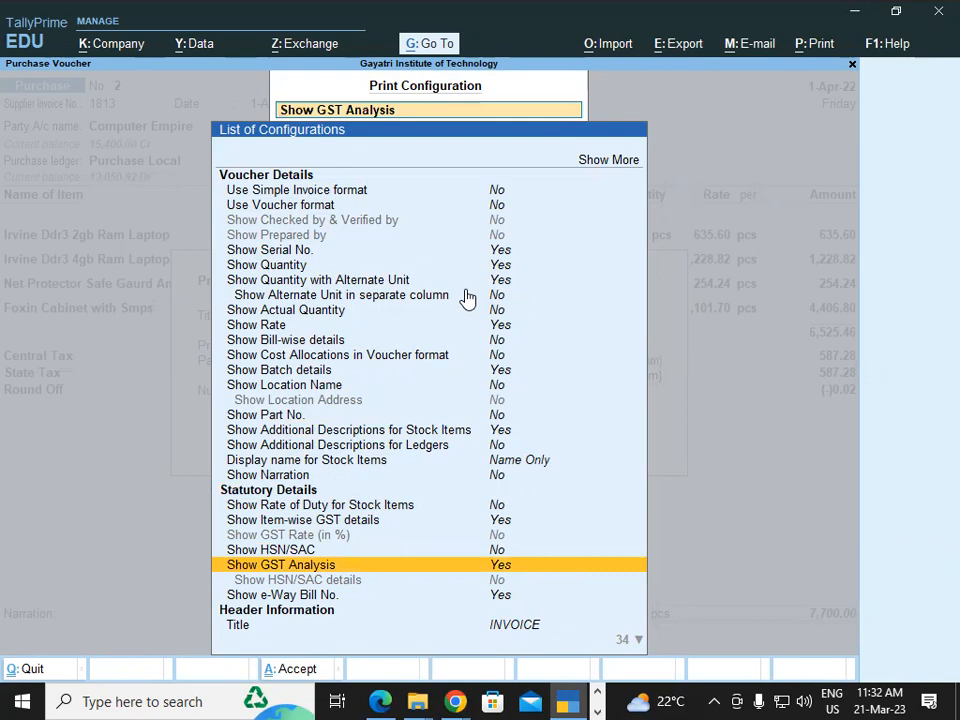
pyautogui.press('Escape')
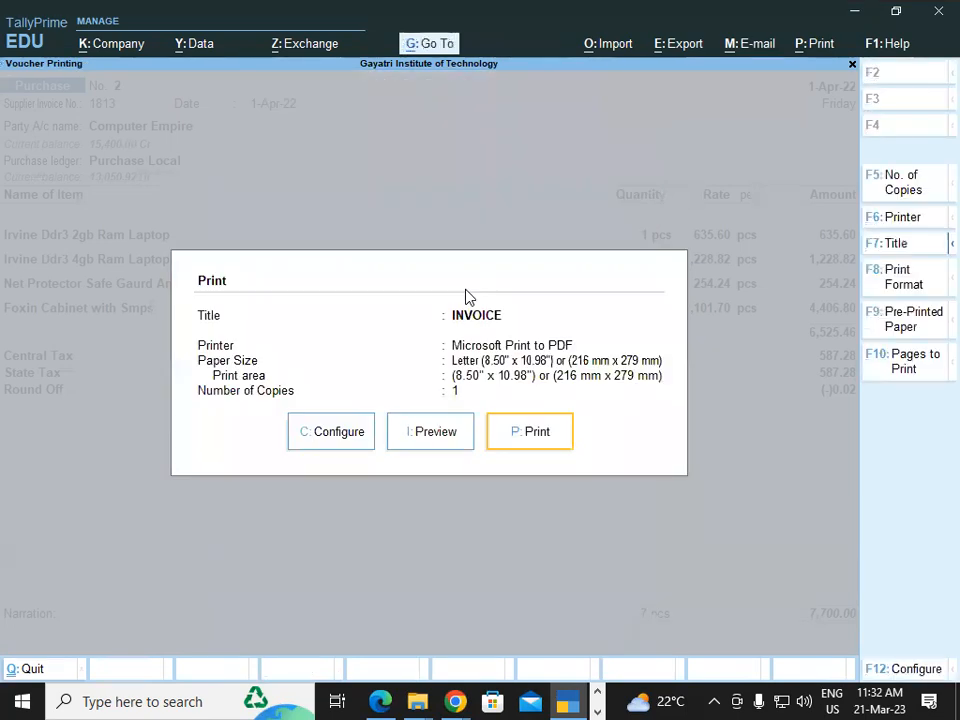
# Preview the invoice enlarged, examine its item-wise tax columns and GST analysis table across the full width, and close the preview
pyautogui.click(435, 444)
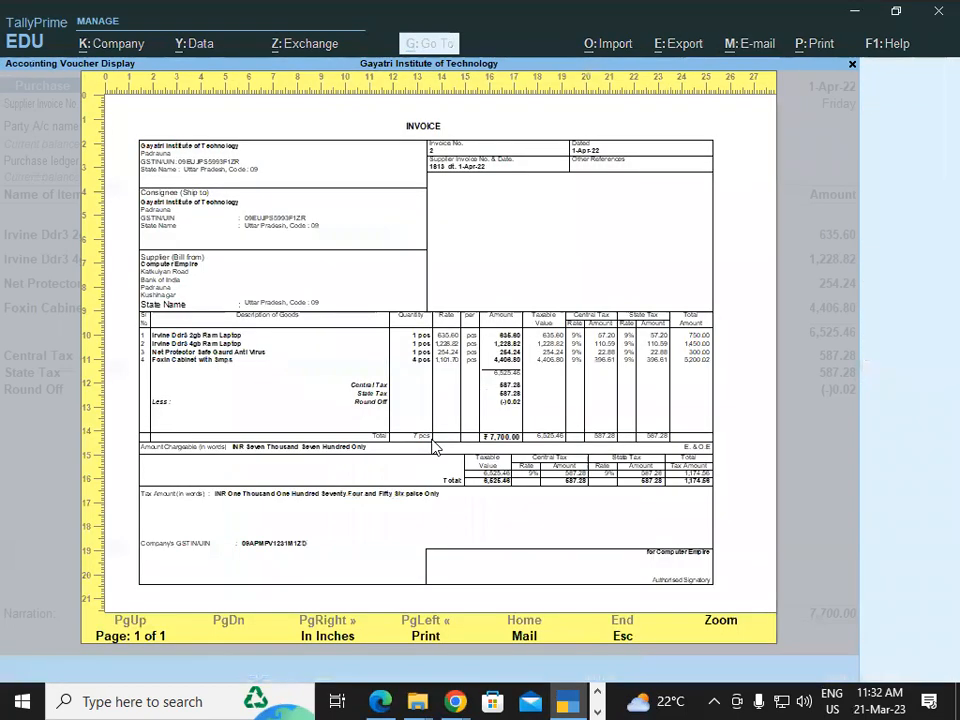
pyautogui.click(720, 622)
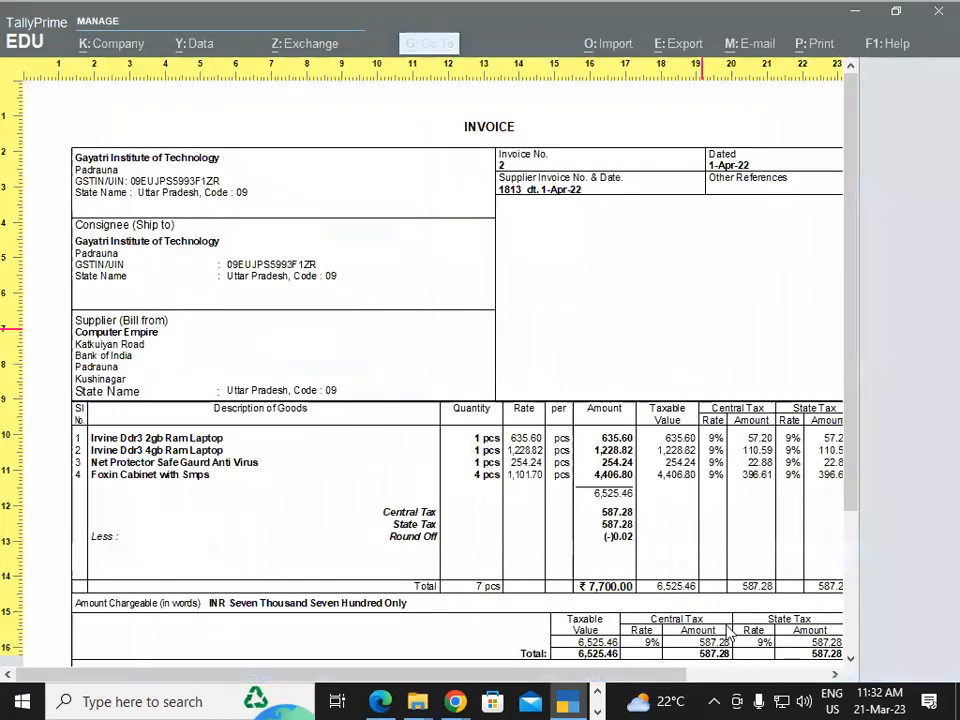
pyautogui.moveTo(551, 681); pyautogui.dragTo(722, 683)
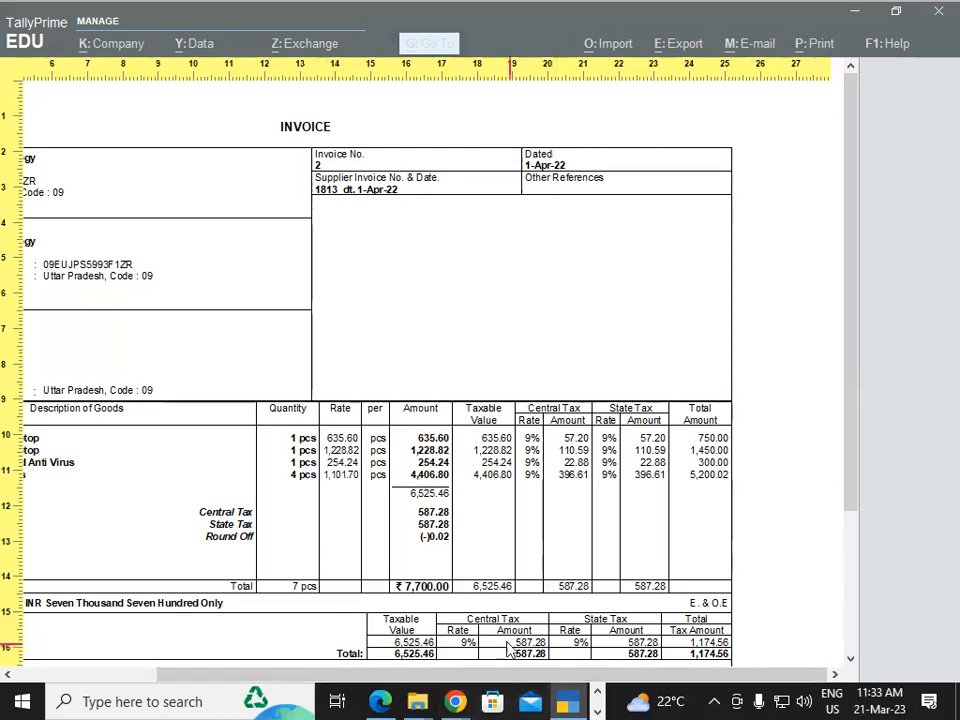
pyautogui.moveTo(611, 675); pyautogui.dragTo(371, 692)
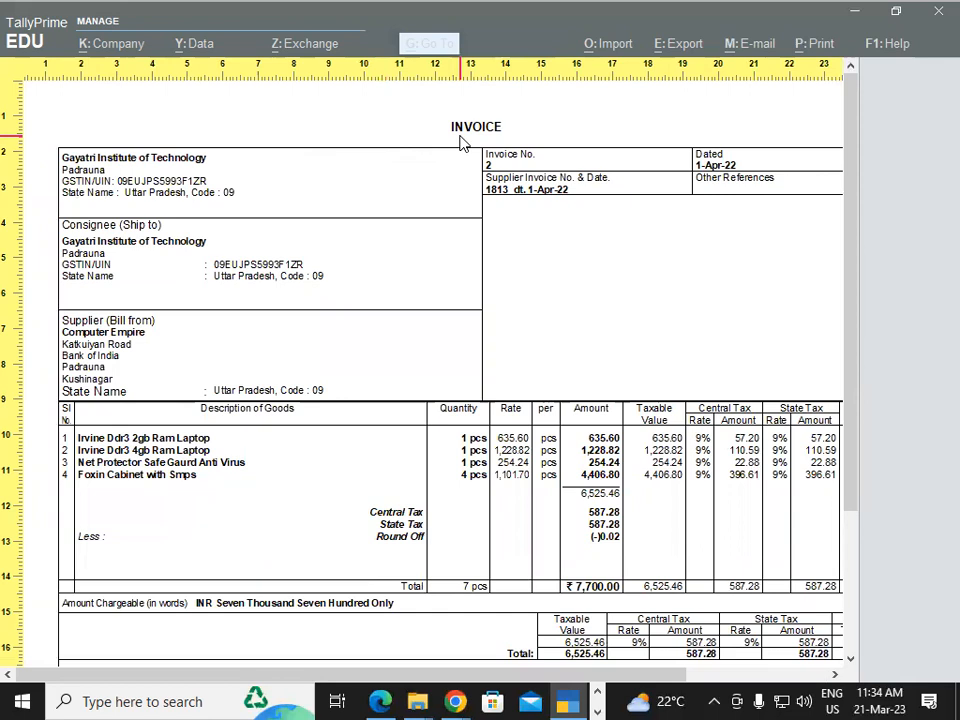
pyautogui.press('Escape')
pyautogui.press('Escape')
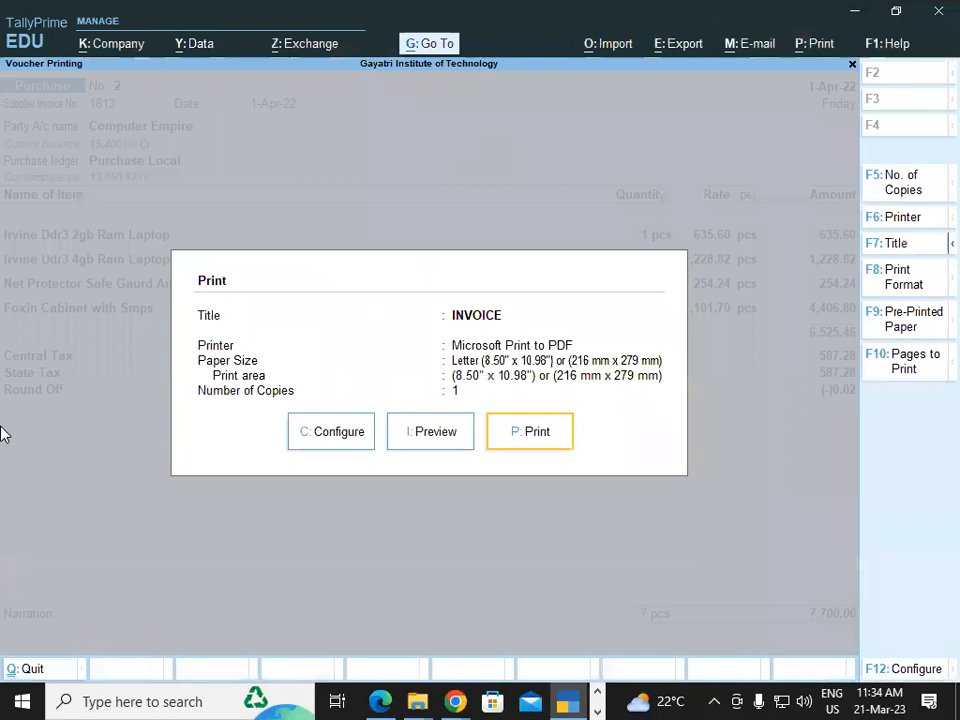
# Change the printed invoice's title to Tax Invoice in the print configuration, leave the subtitle blank and accept the settings
pyautogui.click(341, 436)
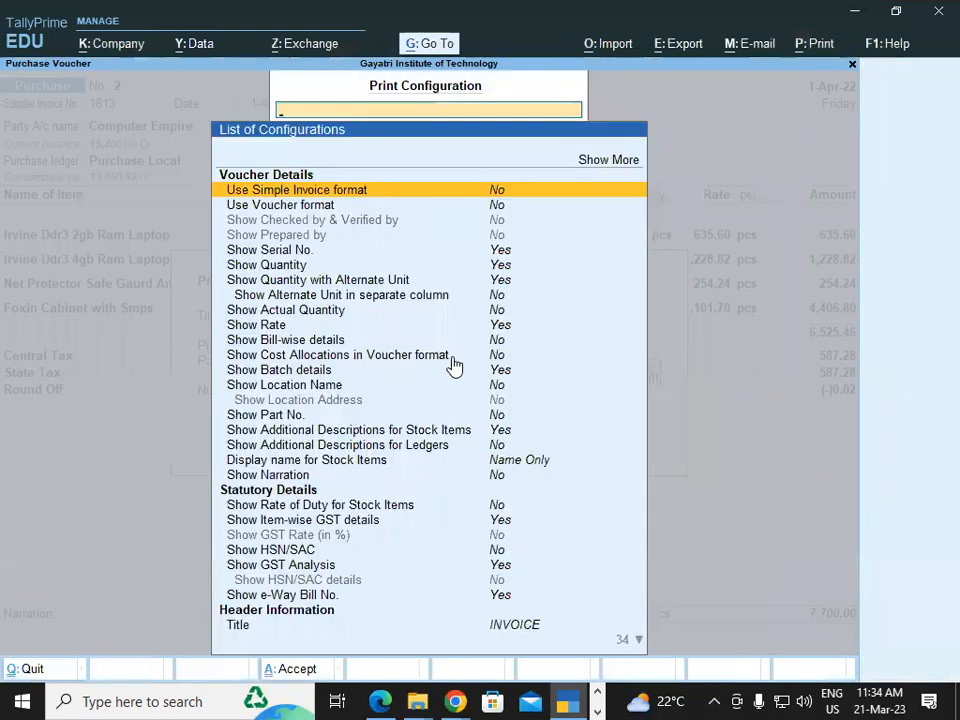
pyautogui.press('Down')
pyautogui.press('Down')
pyautogui.press('Down')
pyautogui.press('Down')
pyautogui.press('Down')
pyautogui.press('Down')
pyautogui.press('Down')
pyautogui.press('Down')
pyautogui.press('Down')
pyautogui.press('Down')
pyautogui.press('Down')
pyautogui.press('Down')
pyautogui.press('Down')
pyautogui.press('Down')
pyautogui.press('Down')
pyautogui.press('Down')
pyautogui.press('Down')
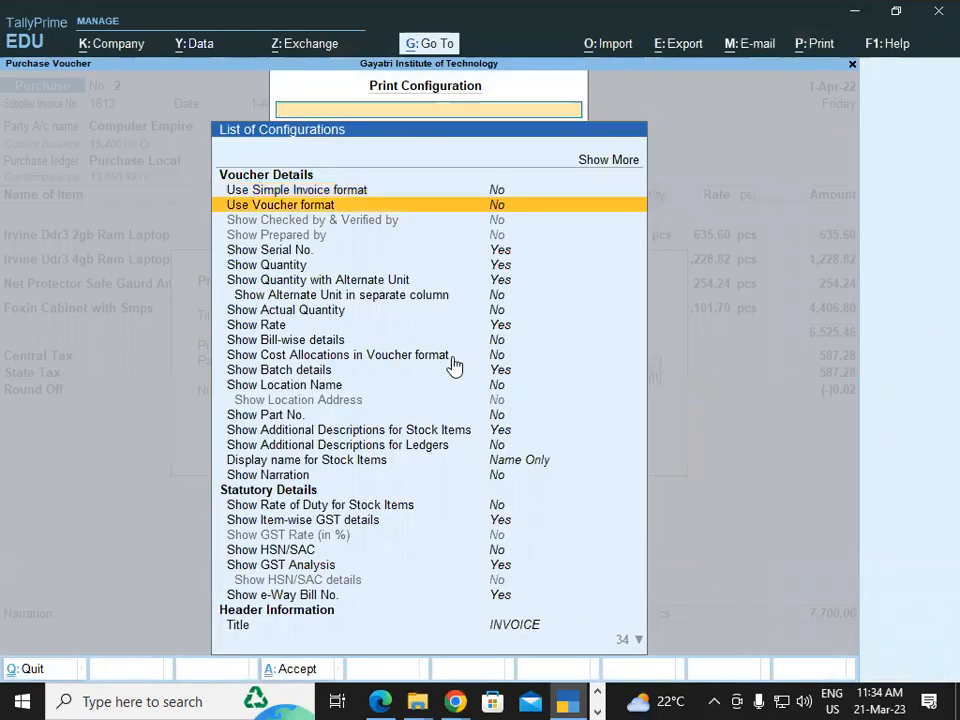
pyautogui.press('Down')
pyautogui.press('Down')
pyautogui.press('Down')
pyautogui.press('Down')
pyautogui.press('Down')
pyautogui.press('Down')
pyautogui.press('Down')
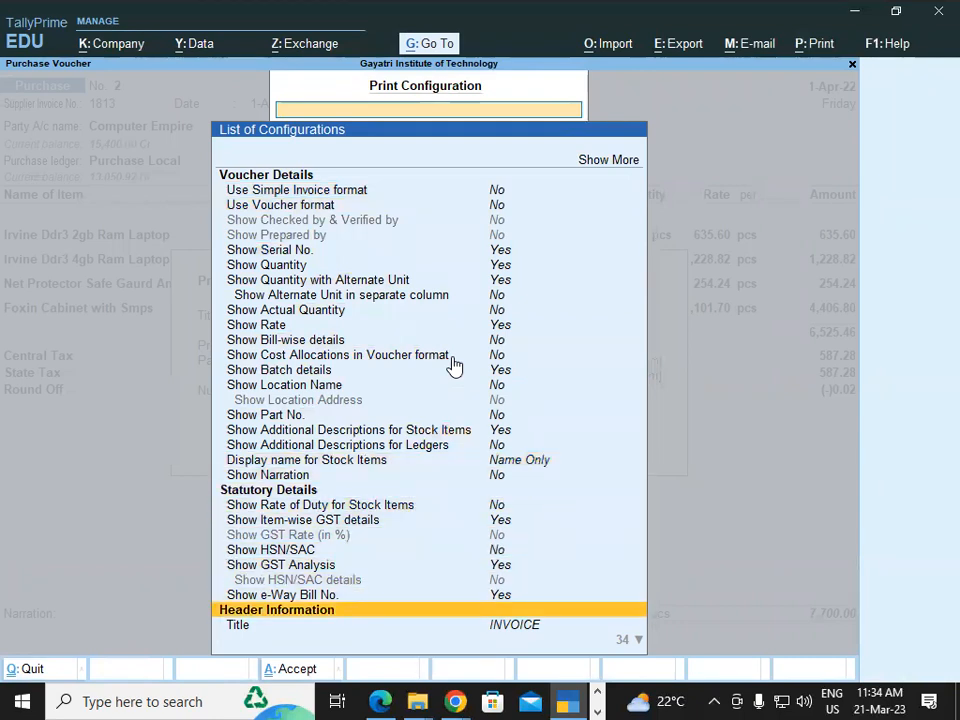
pyautogui.press('Down')
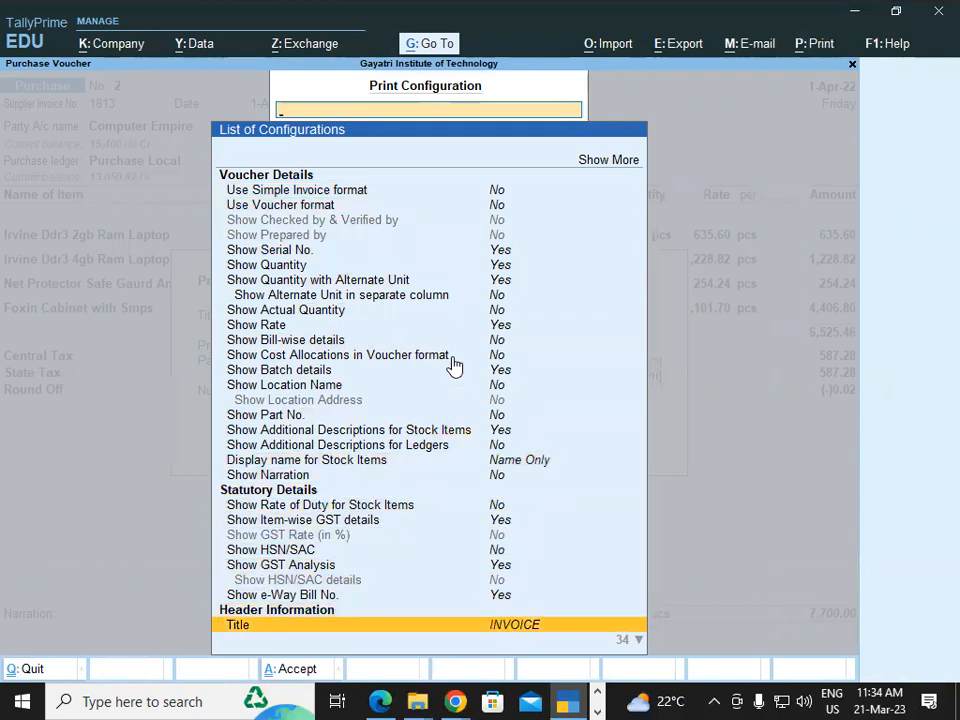
pyautogui.press('Return')
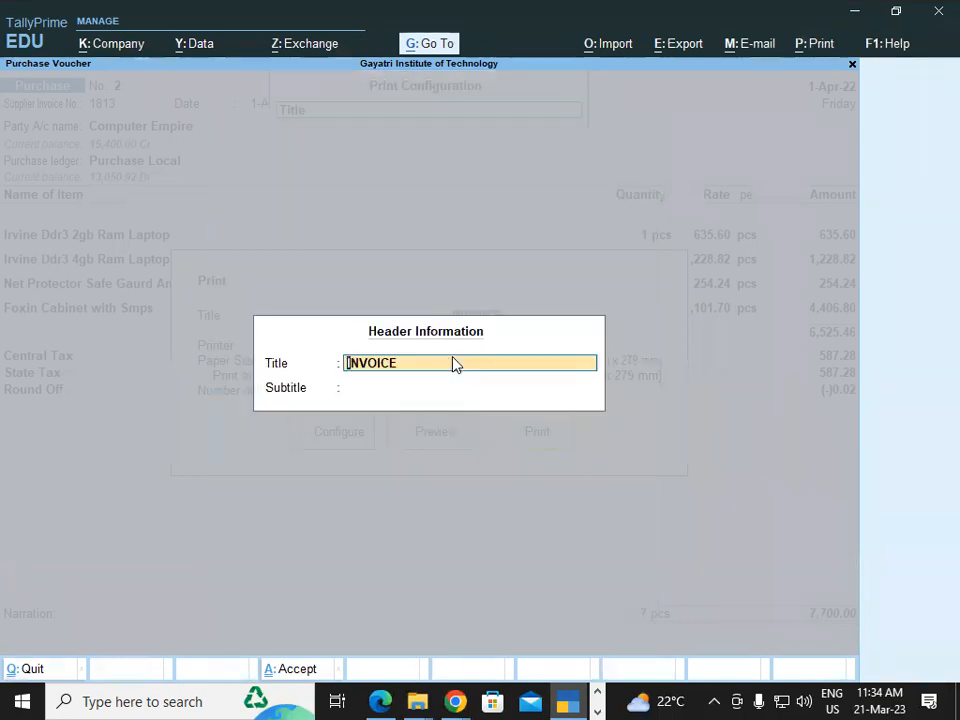
pyautogui.write('Tax invoice')
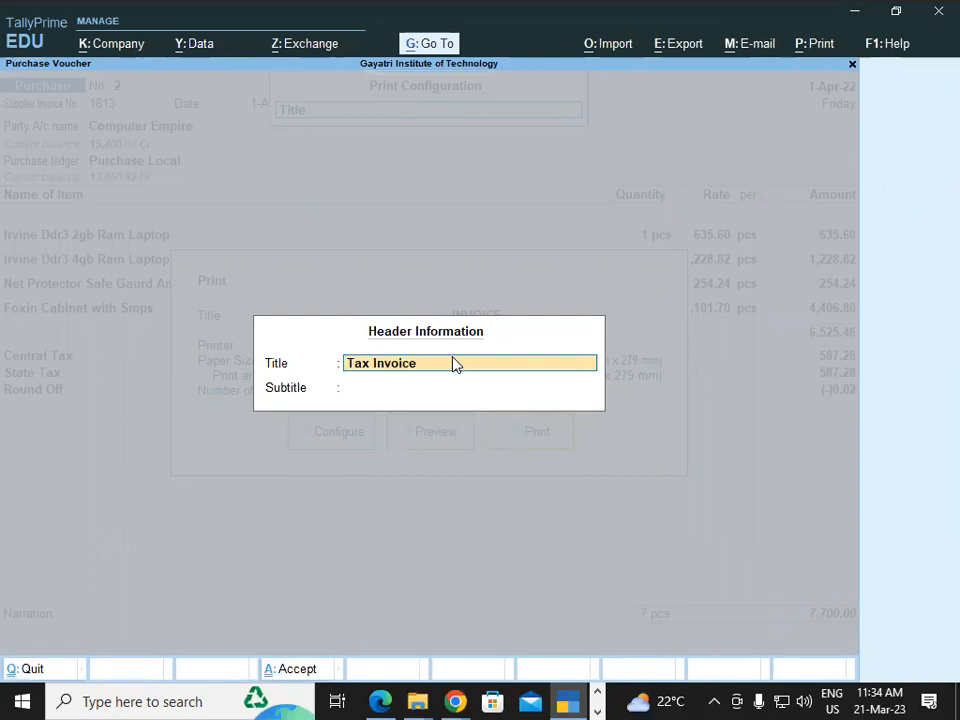
pyautogui.press('Return')
pyautogui.press('Return')
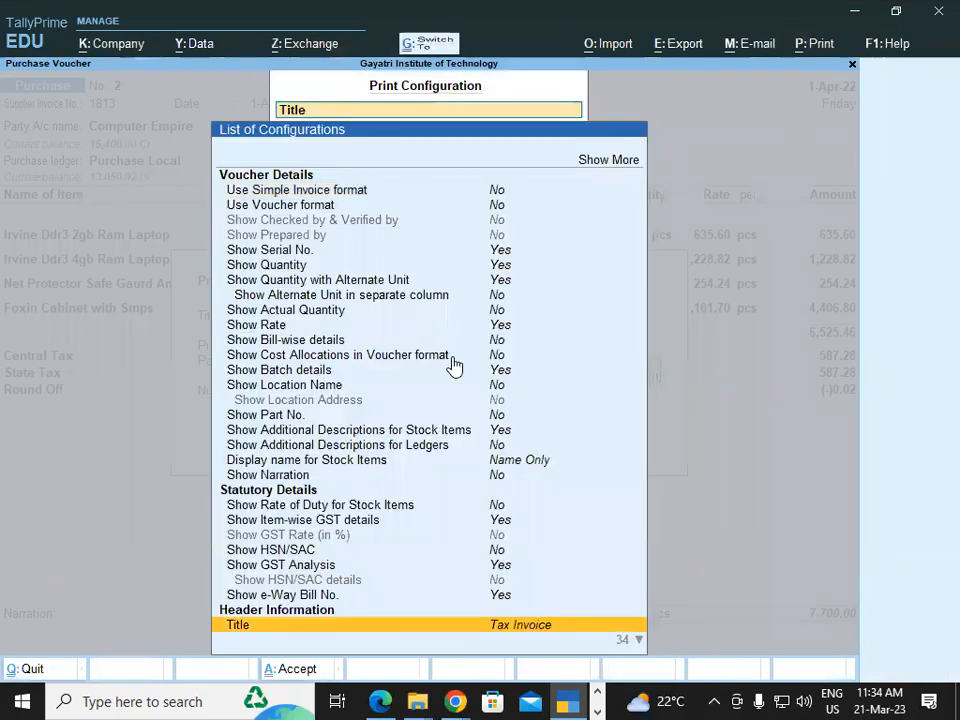
pyautogui.hotkey('ctrl', 'a')
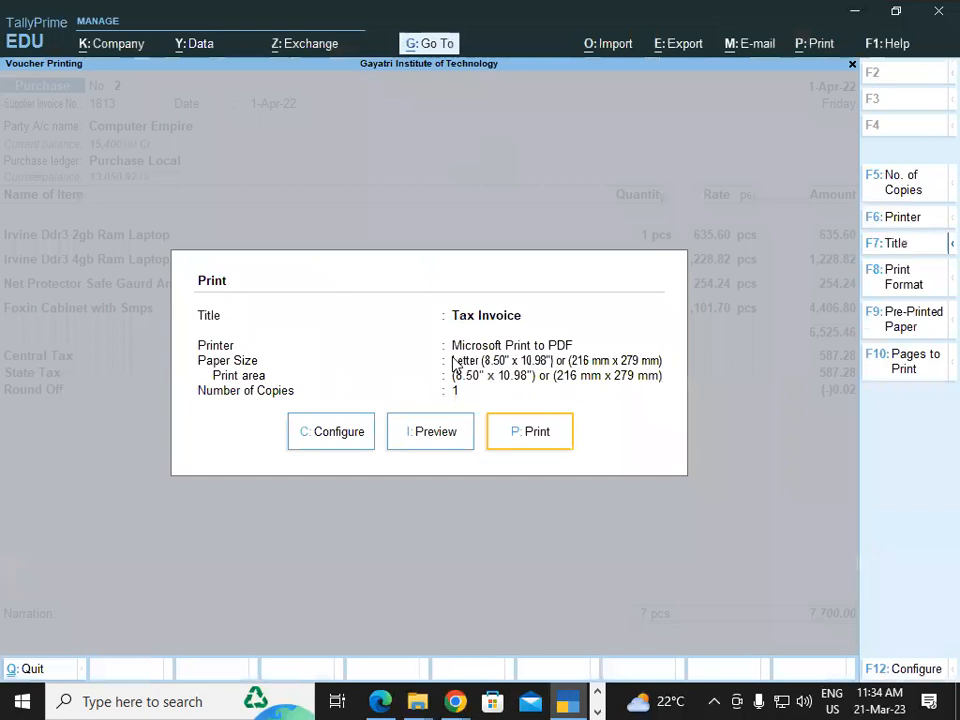
# Preview the retitled invoice enlarged, check its heading, party and tax details, and close the preview
pyautogui.click(451, 443)
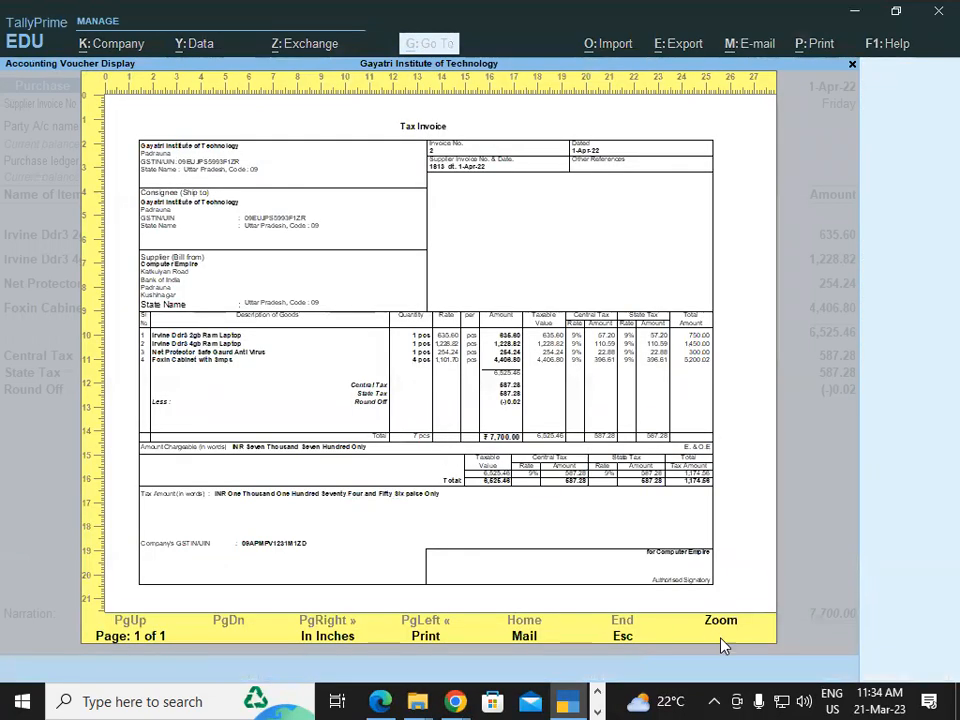
pyautogui.click(721, 621)
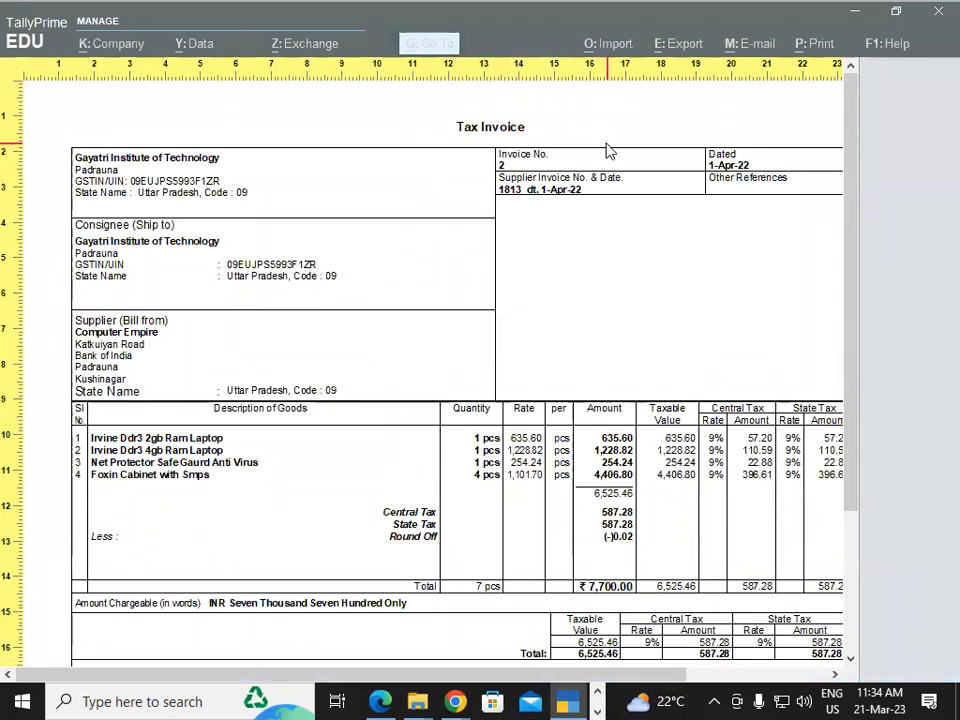
pyautogui.moveTo(300, 673)
pyautogui.mouseDown()
pyautogui.moveTo(486, 678)
pyautogui.moveTo(246, 672)
pyautogui.moveTo(268, 660)
pyautogui.moveTo(352, 686)
pyautogui.moveTo(476, 690)
pyautogui.moveTo(303, 690)
pyautogui.mouseUp()
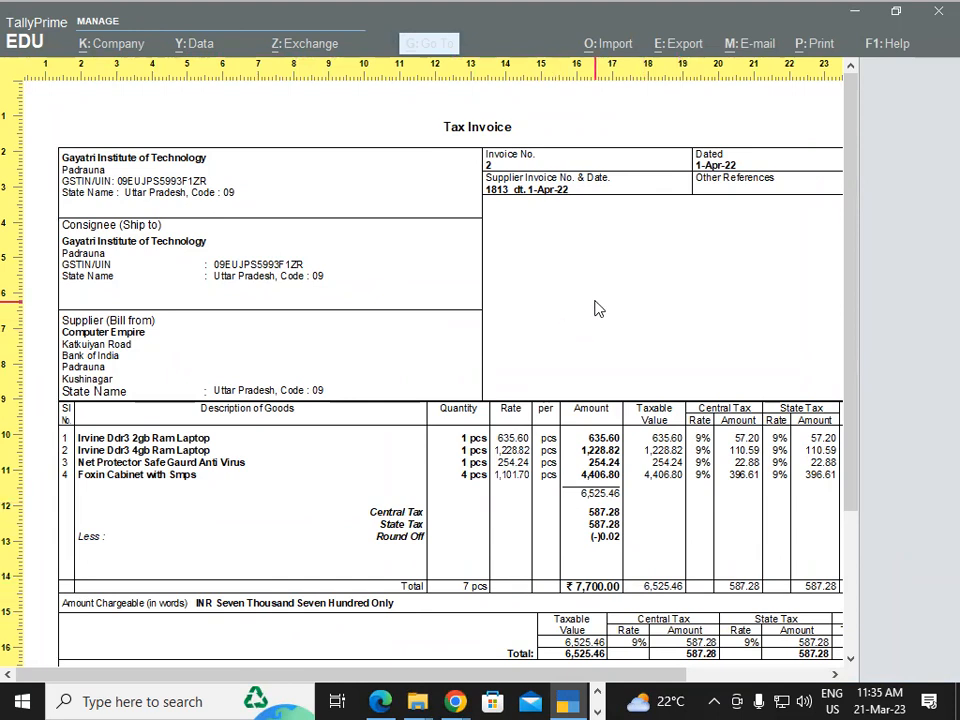
pyautogui.press('Escape')
pyautogui.press('Escape')
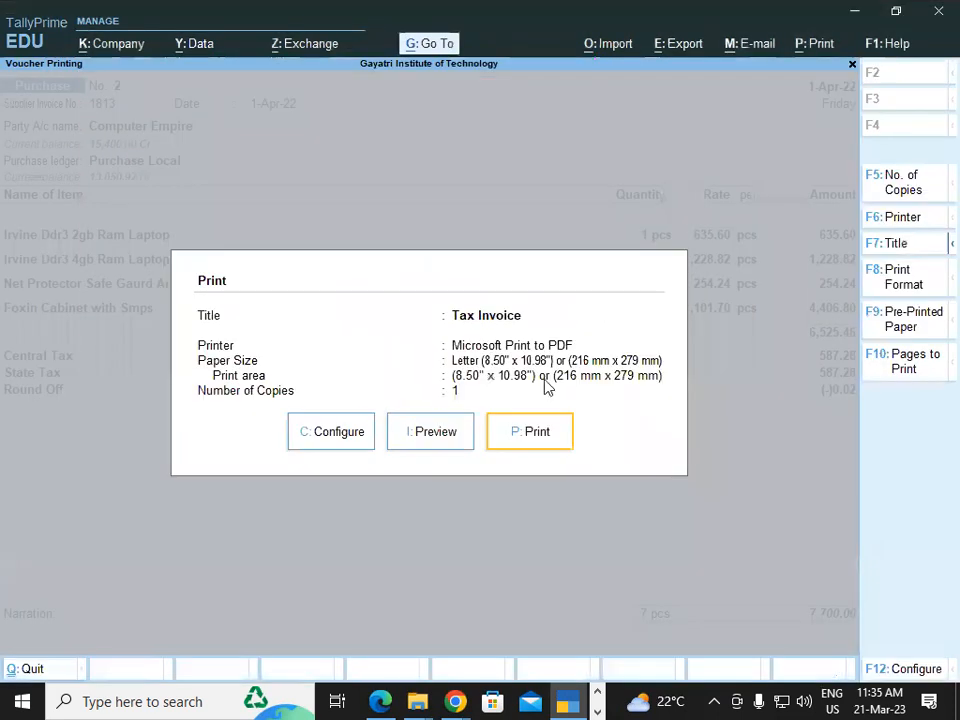
# Switch to Tally Practice Set.pdf in Edge, pen-mark the Sun Shine Digitech invoice's heading, supplier address, GSTIN and CIN, and review its goods list
pyautogui.click(380, 701)
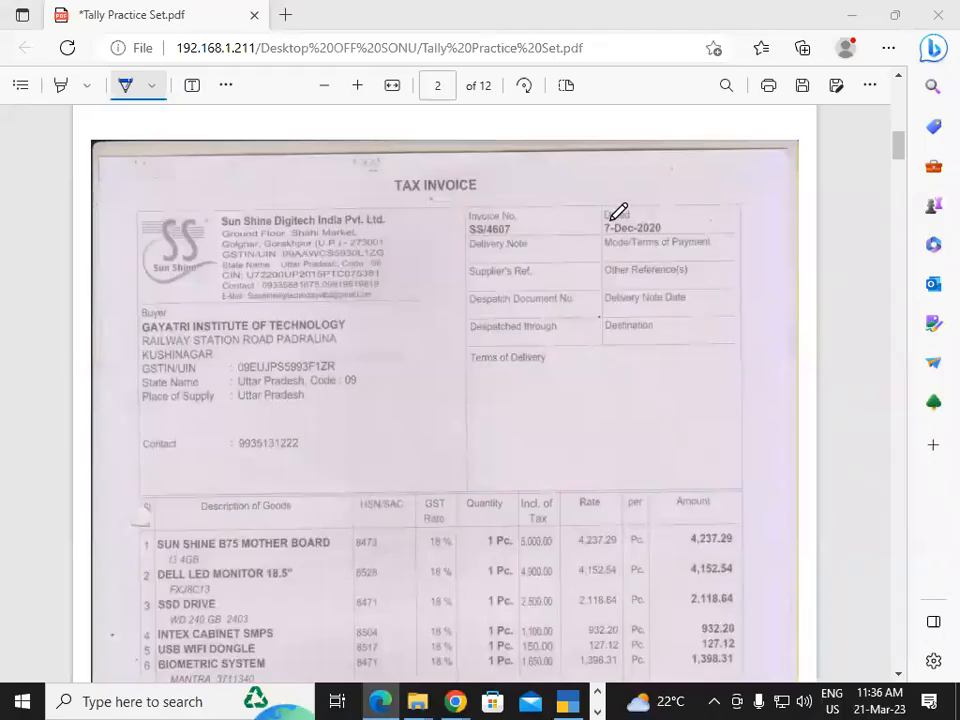
pyautogui.click(401, 195)
pyautogui.moveTo(389, 197); pyautogui.dragTo(517, 198)
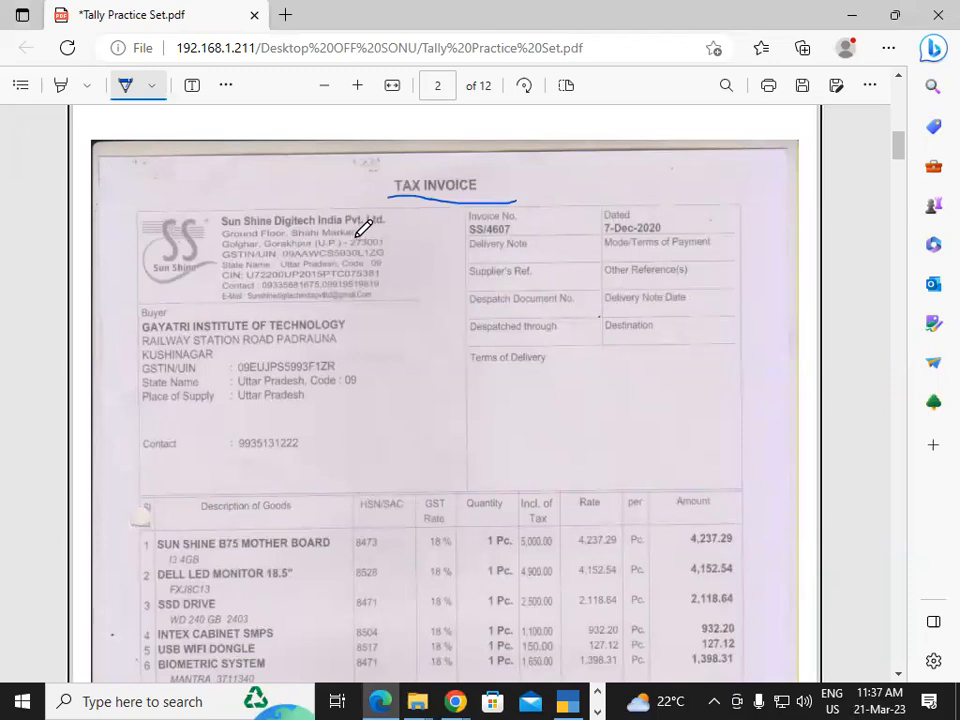
pyautogui.moveTo(394, 236); pyautogui.dragTo(438, 228)
pyautogui.moveTo(387, 254); pyautogui.dragTo(418, 250)
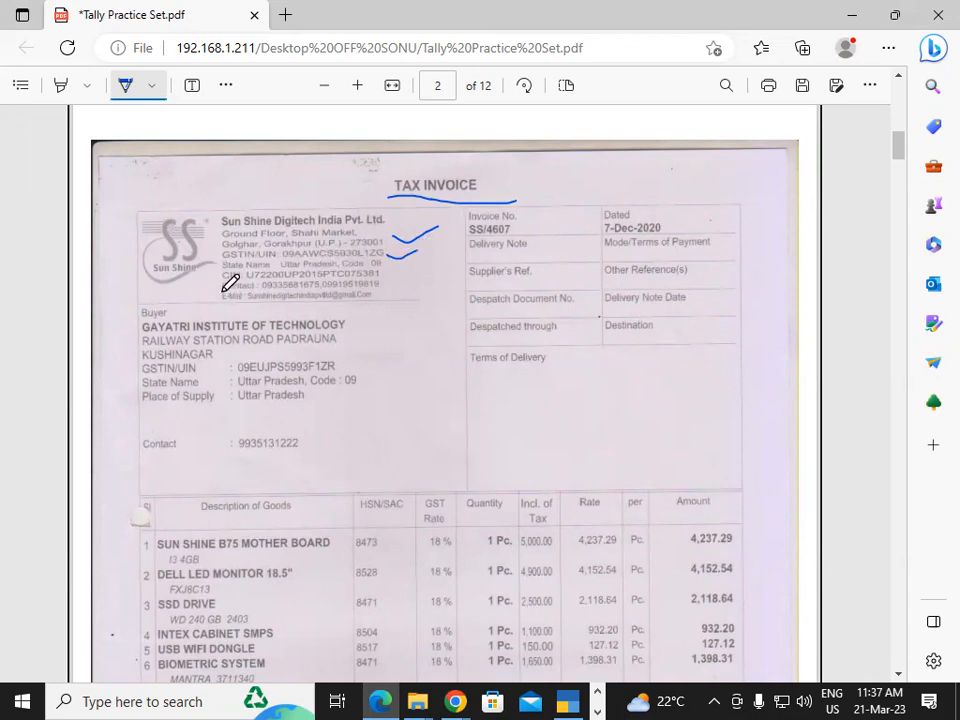
pyautogui.moveTo(212, 280); pyautogui.dragTo(252, 268)
pyautogui.click(899, 673)
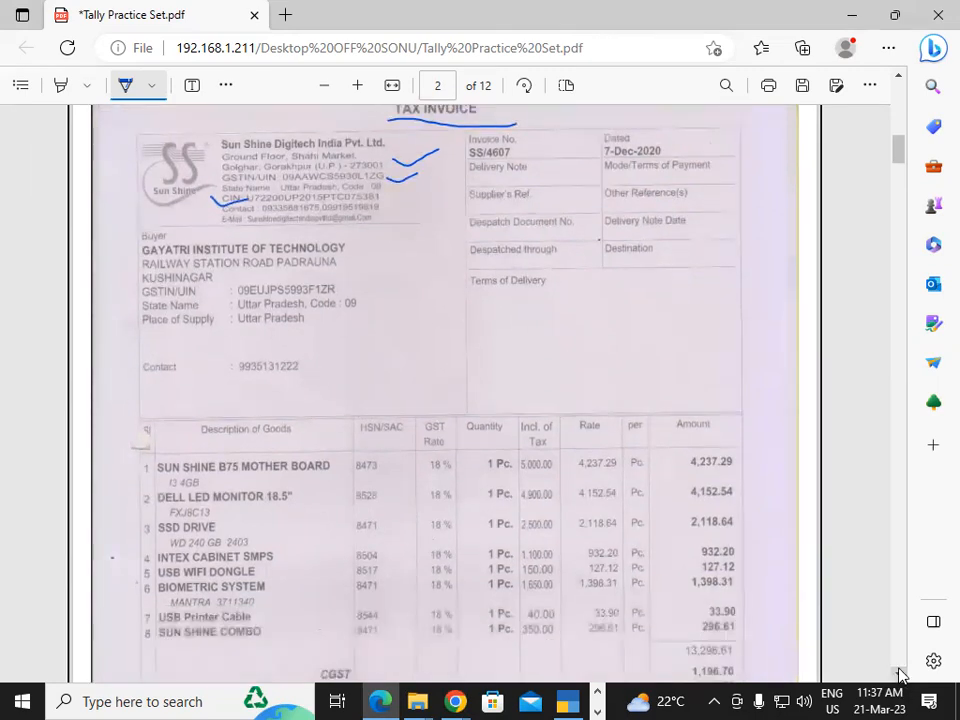
pyautogui.click(899, 673)
pyautogui.click(899, 673)
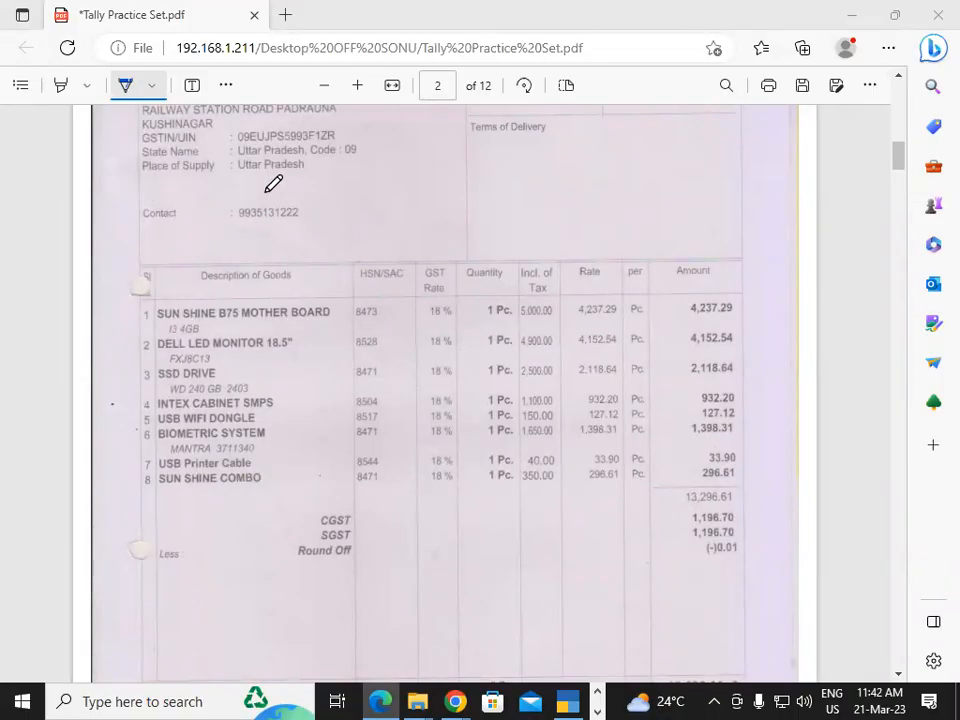
# Switch back to TallyPrime and leave the print settings and purchase voucher entry for the Gateway of Tally
pyautogui.moveTo(566, 699)
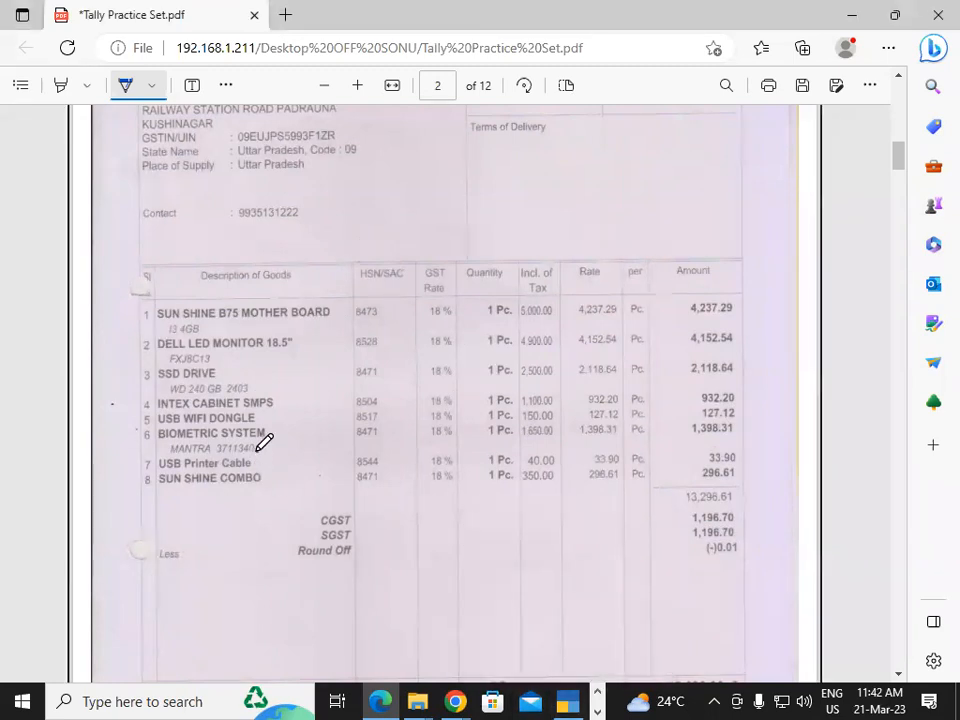
pyautogui.click(566, 701)
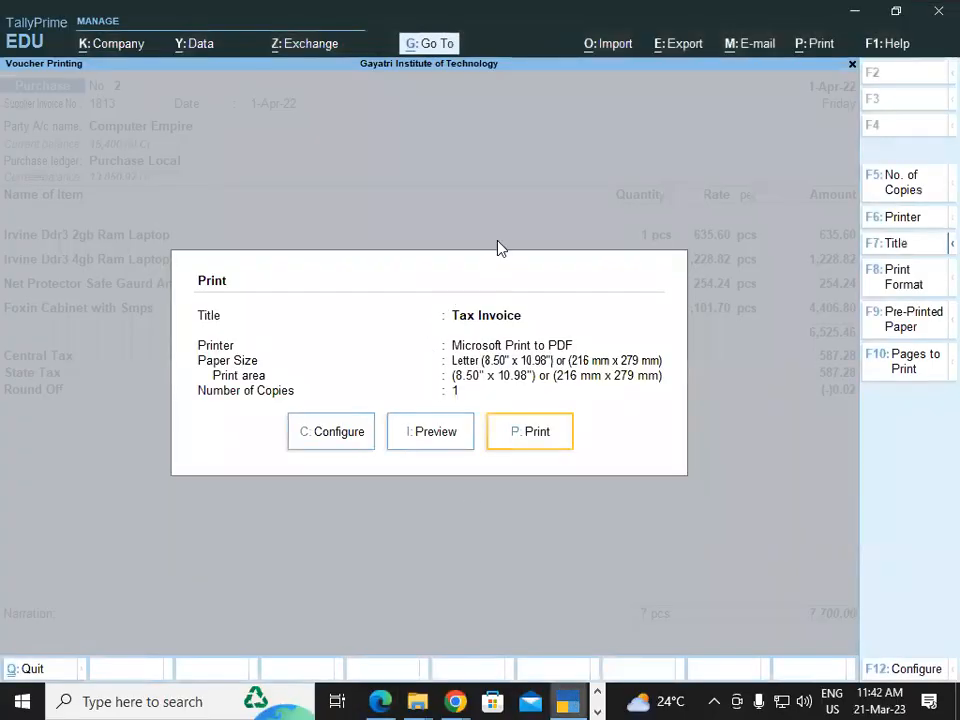
pyautogui.press('Escape')
pyautogui.press('Escape')
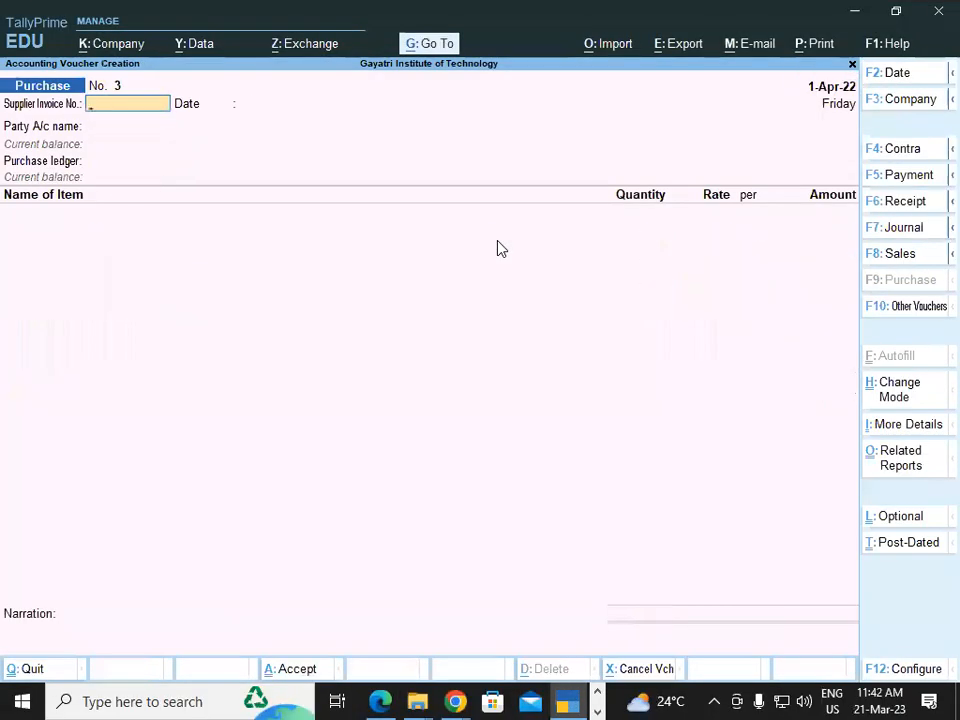
pyautogui.press('Escape')
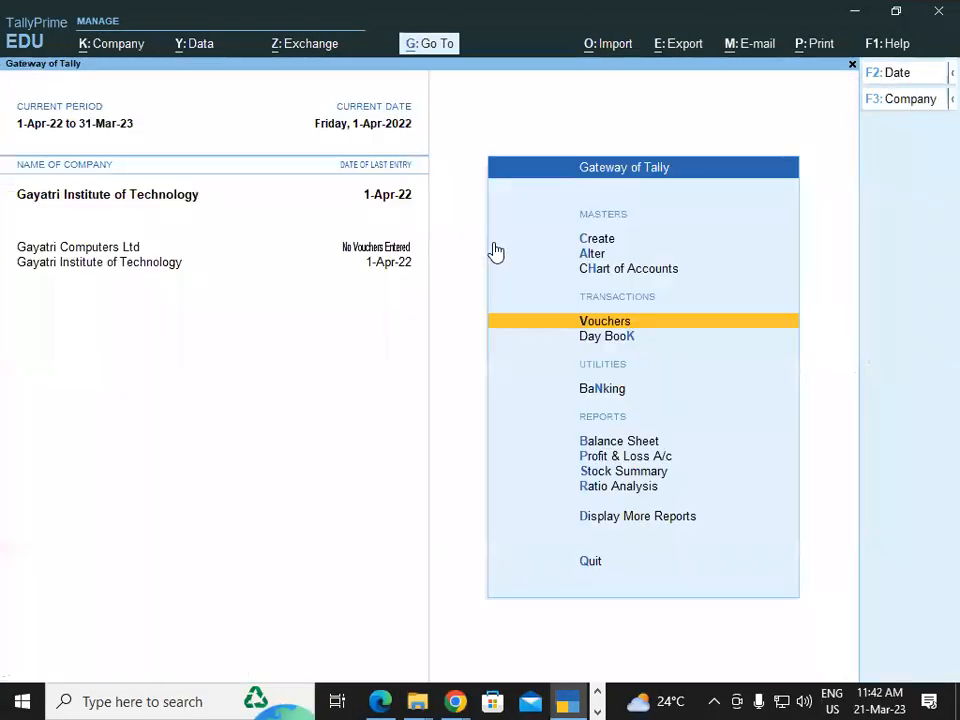
# Start creating a new Stock Item from the inventory masters
pyautogui.click(576, 229)
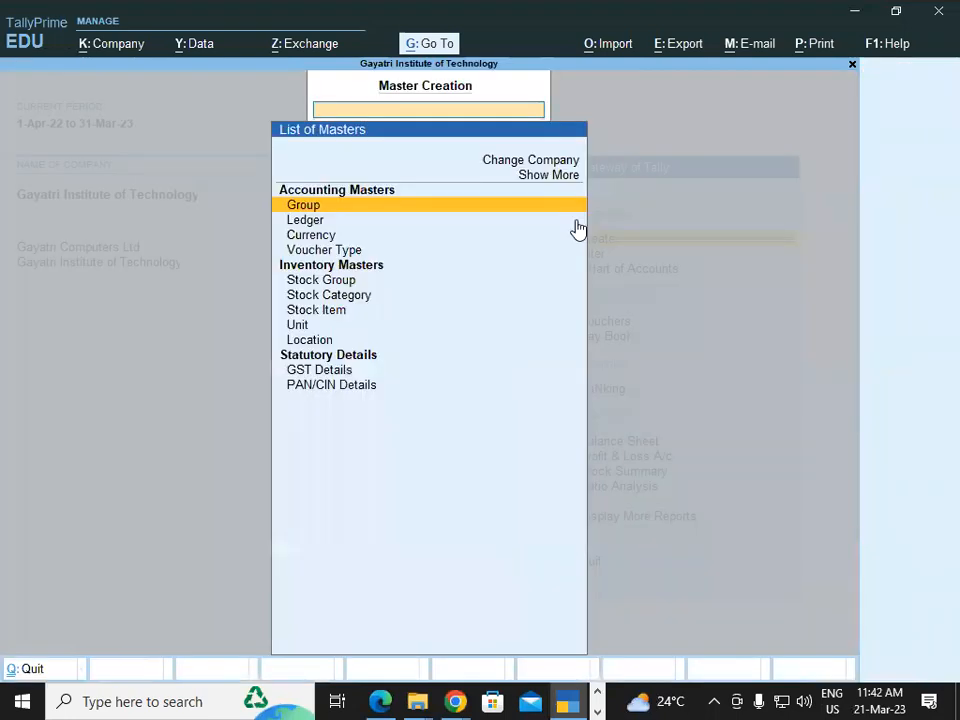
pyautogui.press('Down')
pyautogui.press('Down')
pyautogui.press('Down')
pyautogui.press('Down')
pyautogui.press('Down')
pyautogui.press('Down')
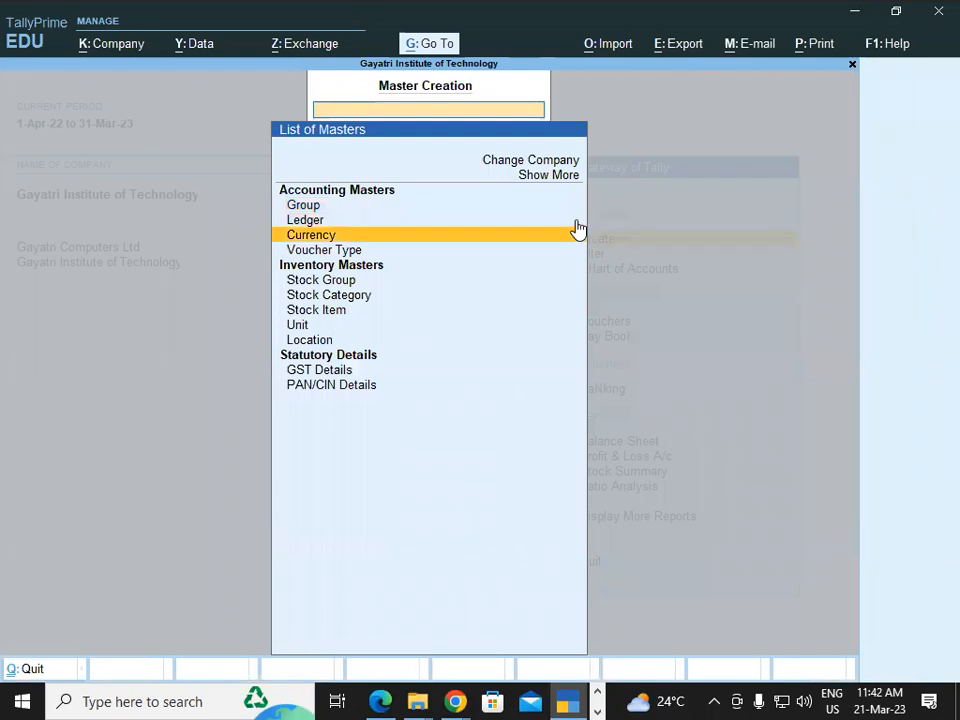
pyautogui.press('Return')
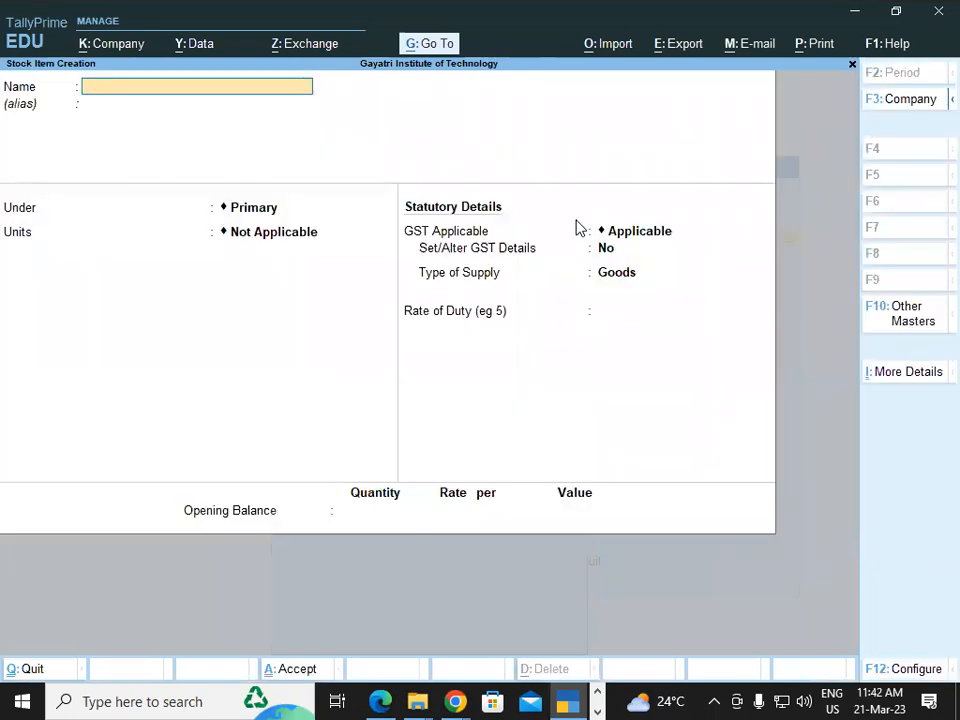
# Configure stock item creation to provide descriptions for stock items and save the configuration
pyautogui.press('F12')
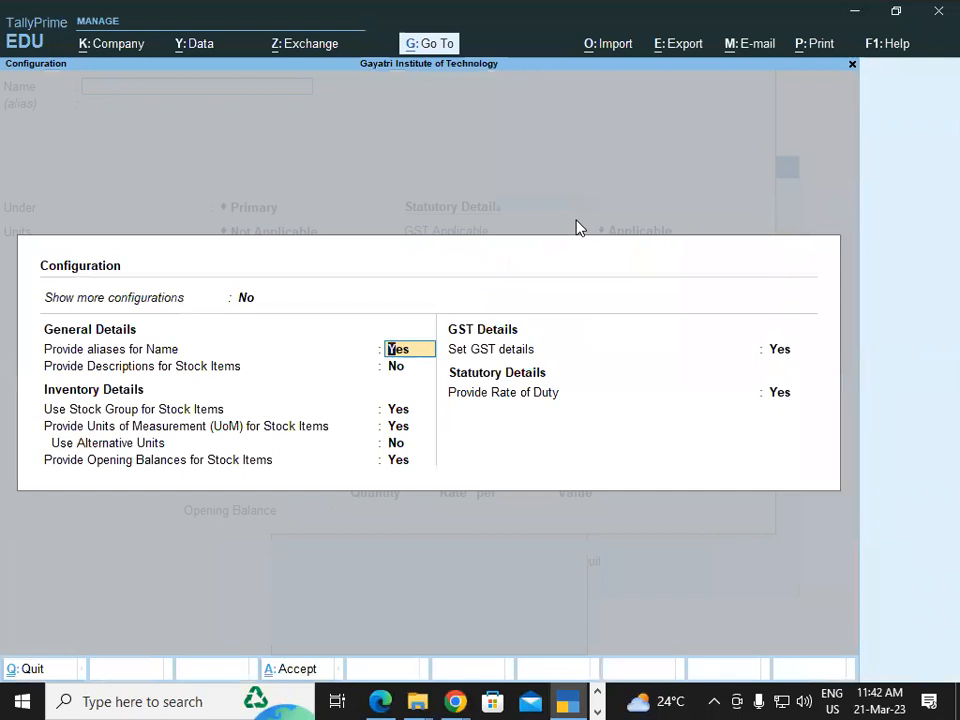
pyautogui.press('Return')
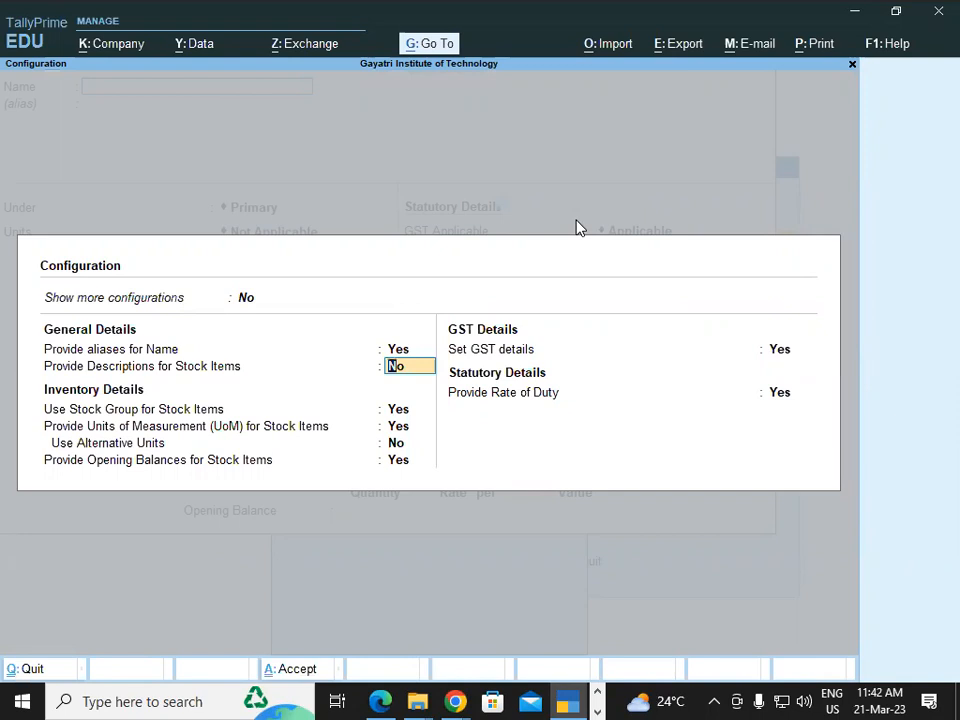
pyautogui.write('y')
pyautogui.press('Return')
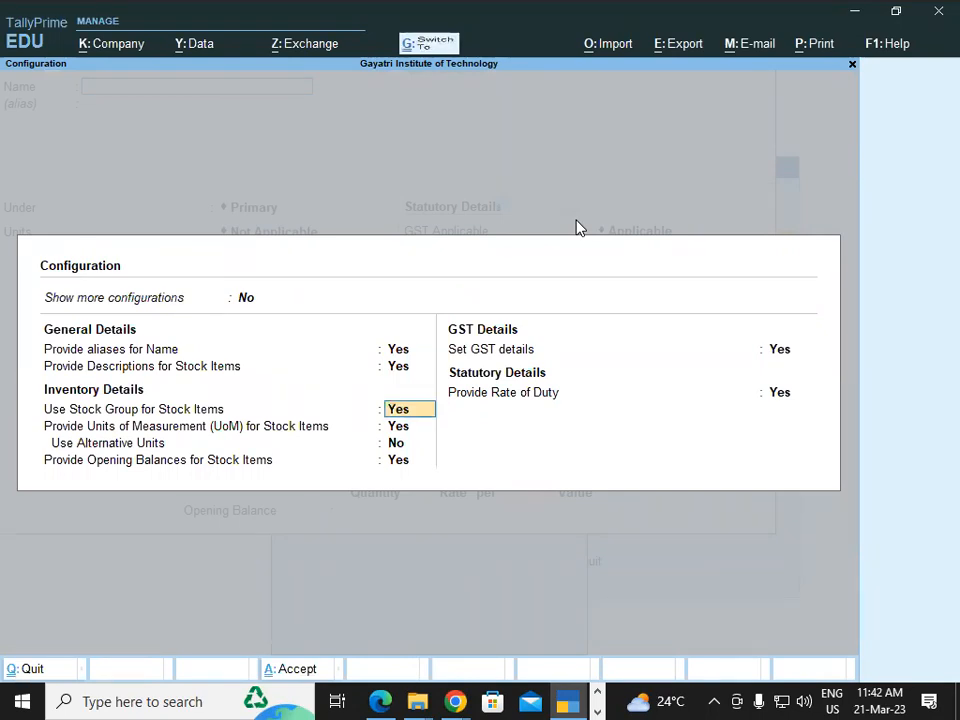
pyautogui.hotkey('ctrl', 'a')
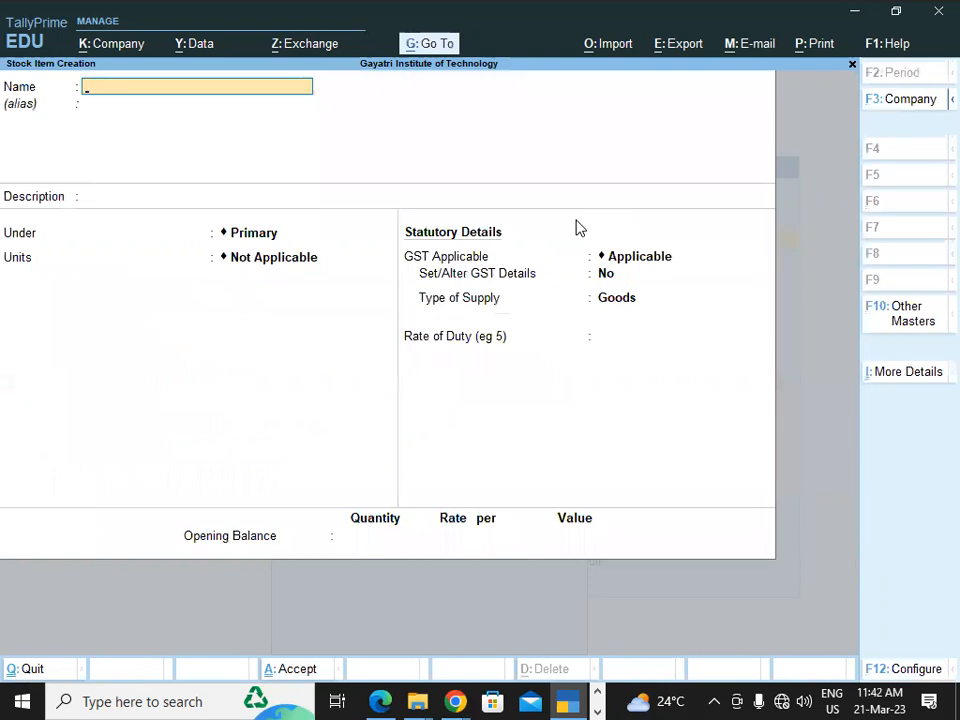
# Check the first goods line of the invoice PDF in Edge and name the TallyPrime stock item Sun Shine B 75 Motherboard, without an alias
pyautogui.hotkey('alt', 'Tab')
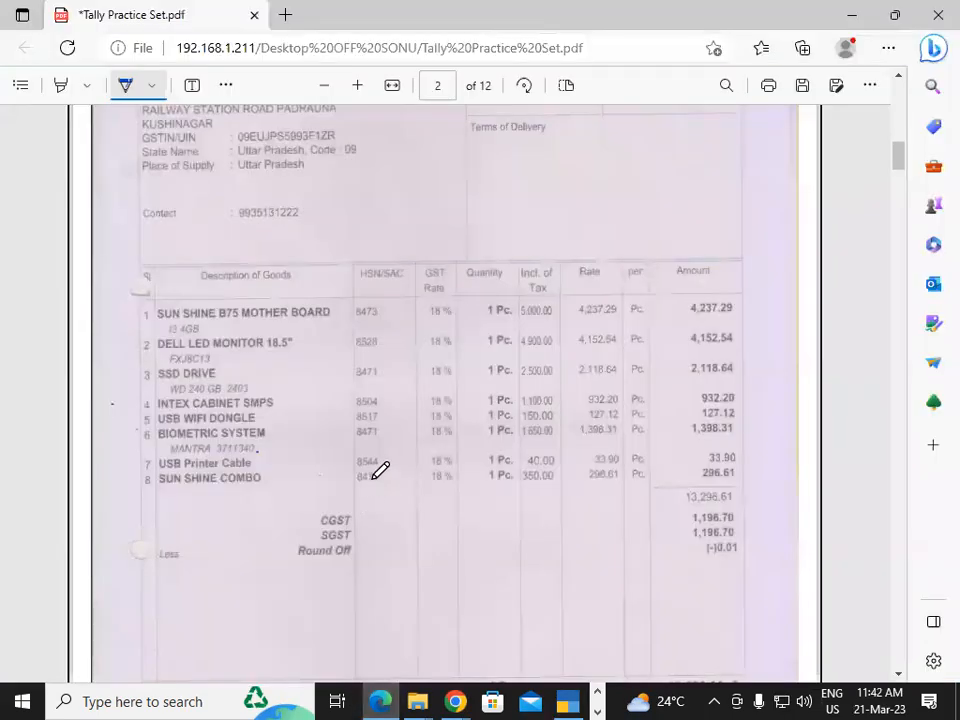
pyautogui.hotkey('alt', 'Tab')
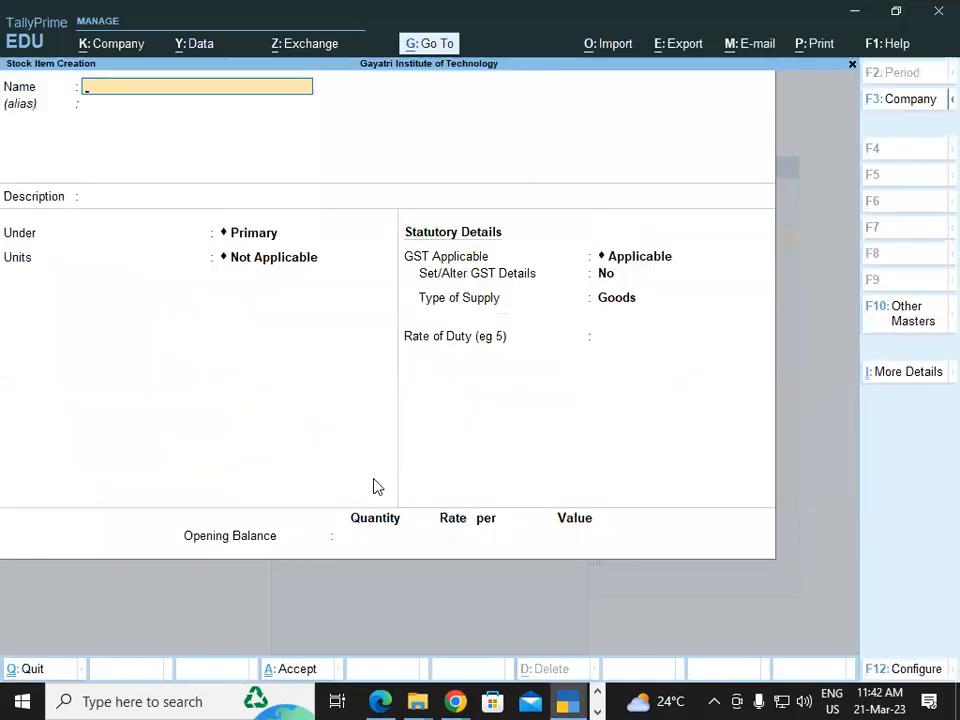
pyautogui.hotkey('alt', 'Tab')
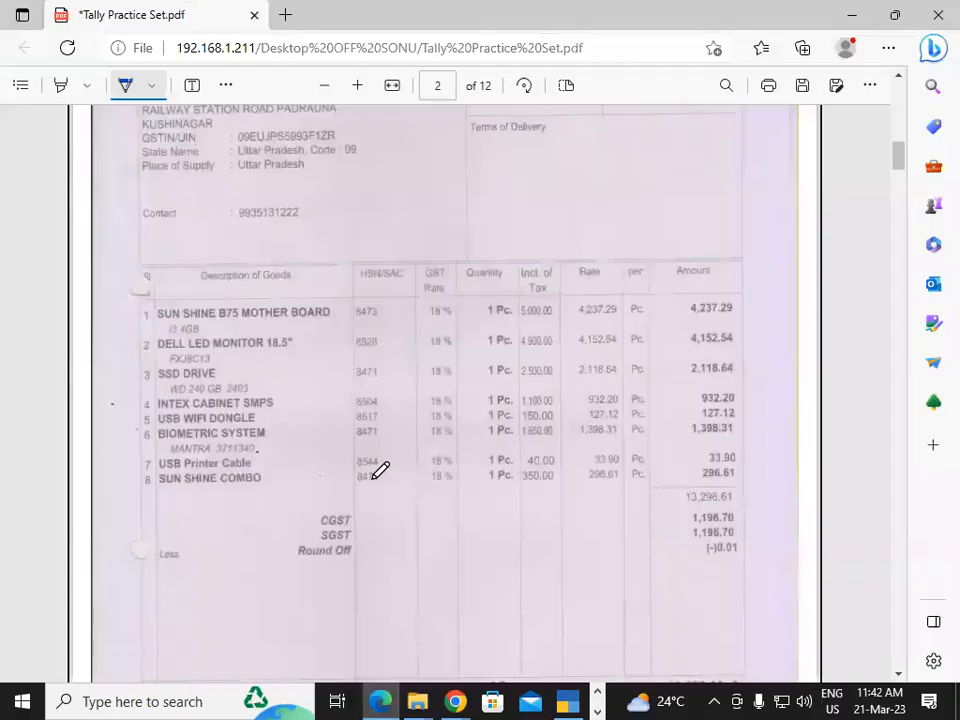
pyautogui.hotkey('alt', 'Tab')
pyautogui.write('Sun Shine')
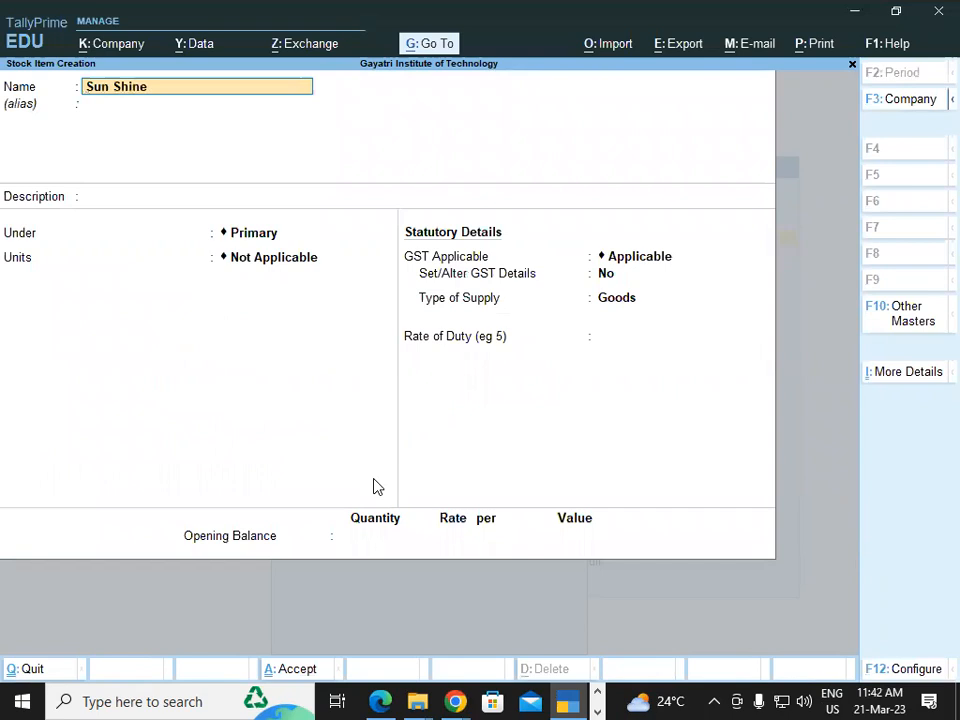
pyautogui.write(' B 75 Motherboard')
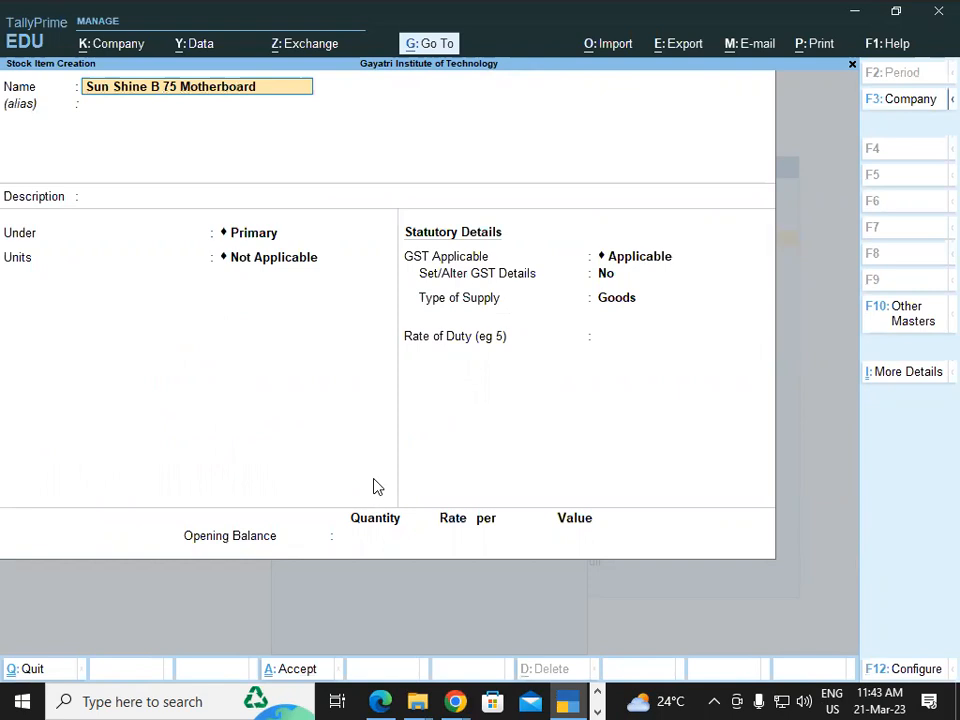
pyautogui.press('Return')
pyautogui.press('Return')
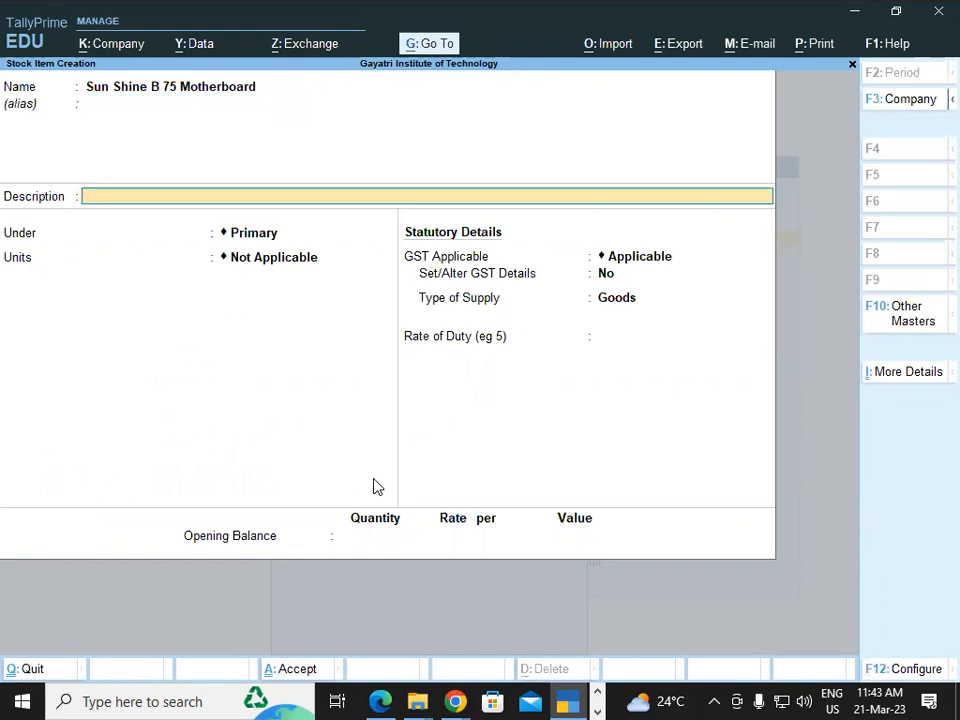
# Enter "I3 4gb ram" as the description of the motherboard stock item
pyautogui.write('I3')
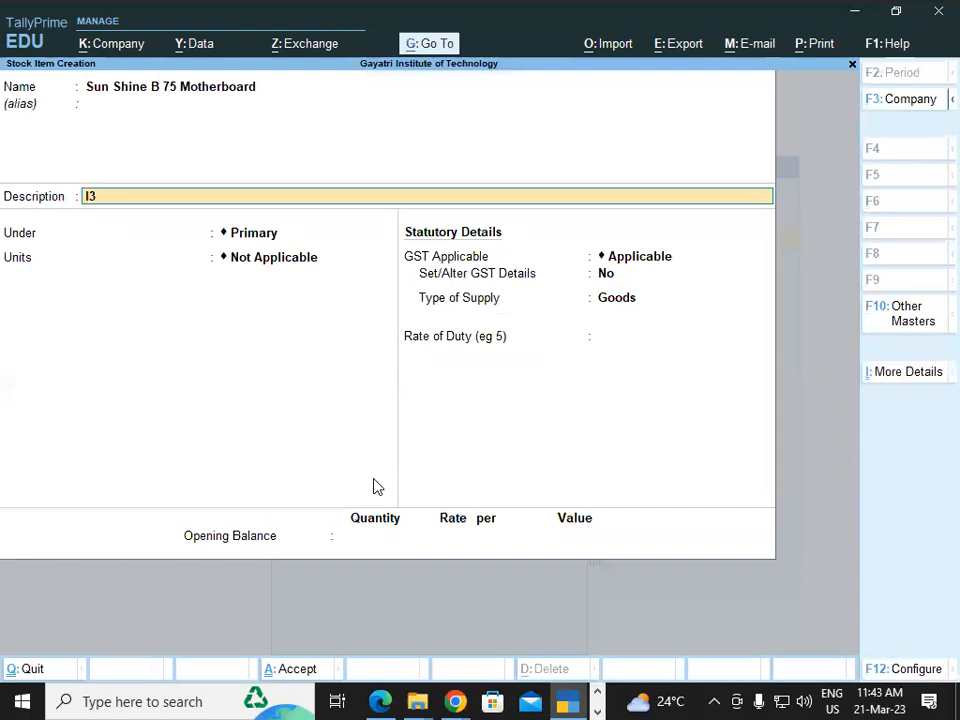
pyautogui.write(' 4gb ram')
pyautogui.press('Return')
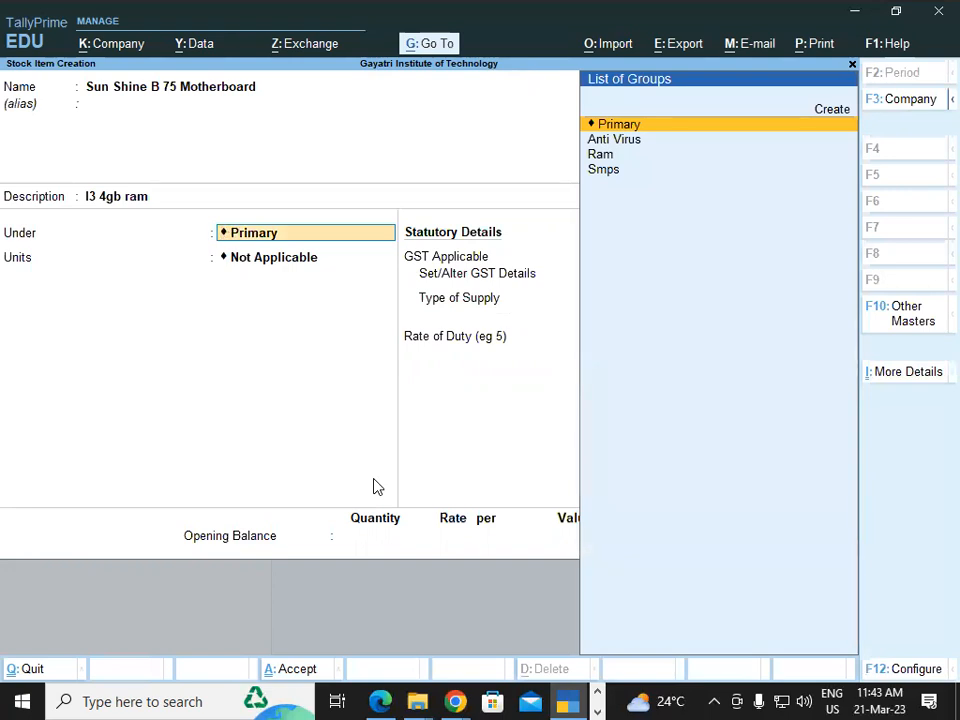
# Create a new stock group named Motherboard under Primary for the item, without adding item quantities
pyautogui.hotkey('alt', 'c')
pyautogui.write('Mot')
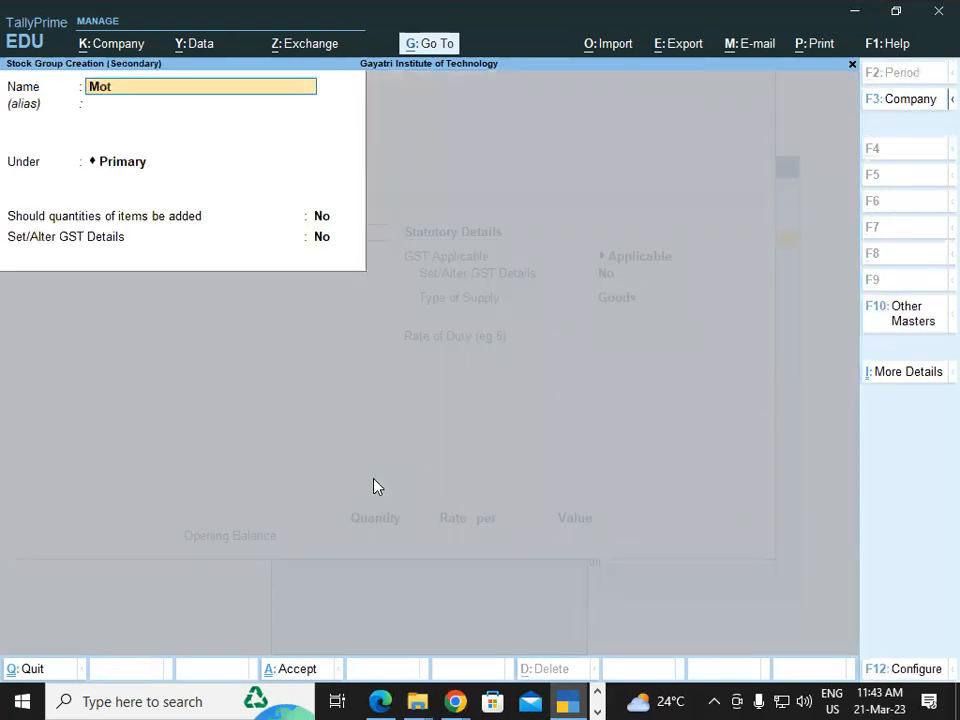
pyautogui.write('herboard')
pyautogui.press('Return')
# Set GST details for the Motherboard group, with description Motherboard and HSN/SAC 8473 taken from the invoice PDF in Edge
pyautogui.press('Return')
pyautogui.press('Return')
pyautogui.press('Return')
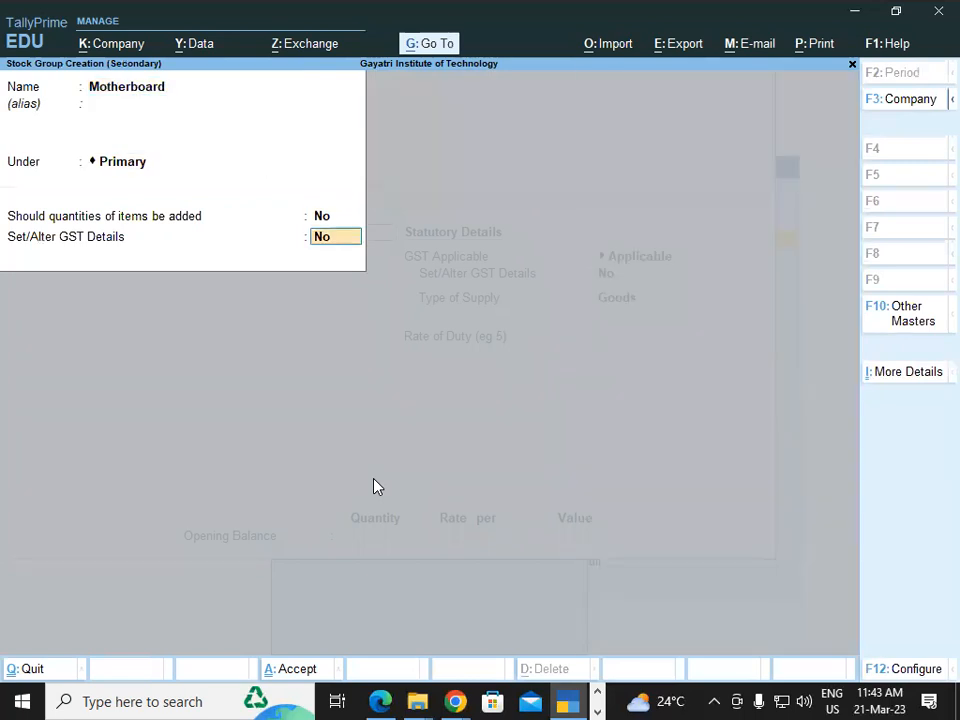
pyautogui.write('y')
pyautogui.press('Return')
pyautogui.write('M')
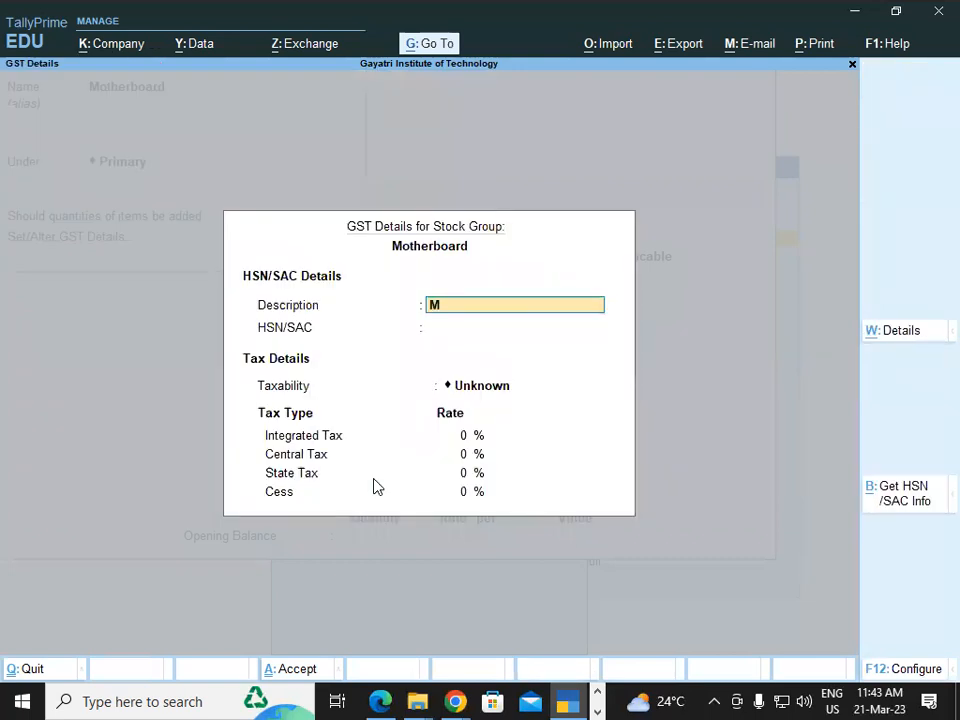
pyautogui.write('otherboard')
pyautogui.press('Return')
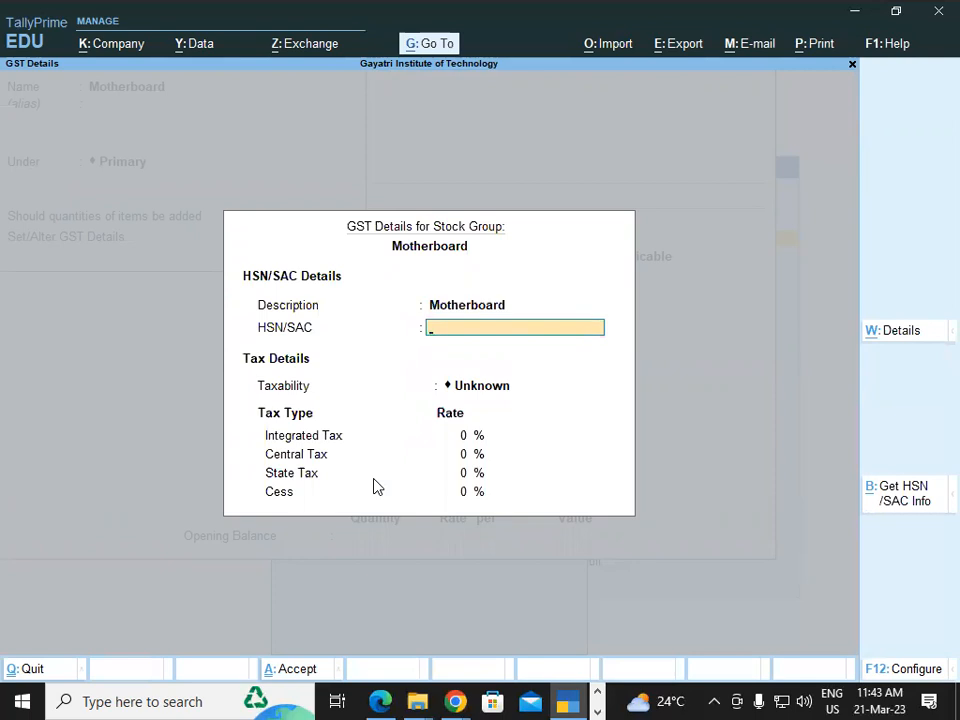
pyautogui.hotkey('alt', 'Tab')
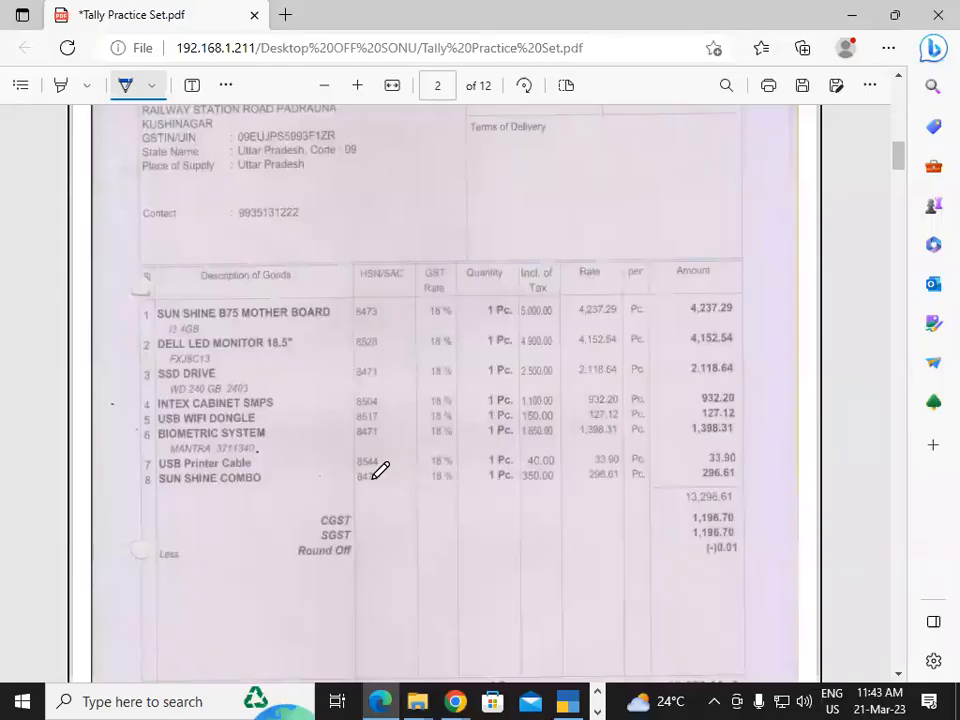
pyautogui.hotkey('alt', 'Tab')
pyautogui.write('8473')
pyautogui.press('Return')
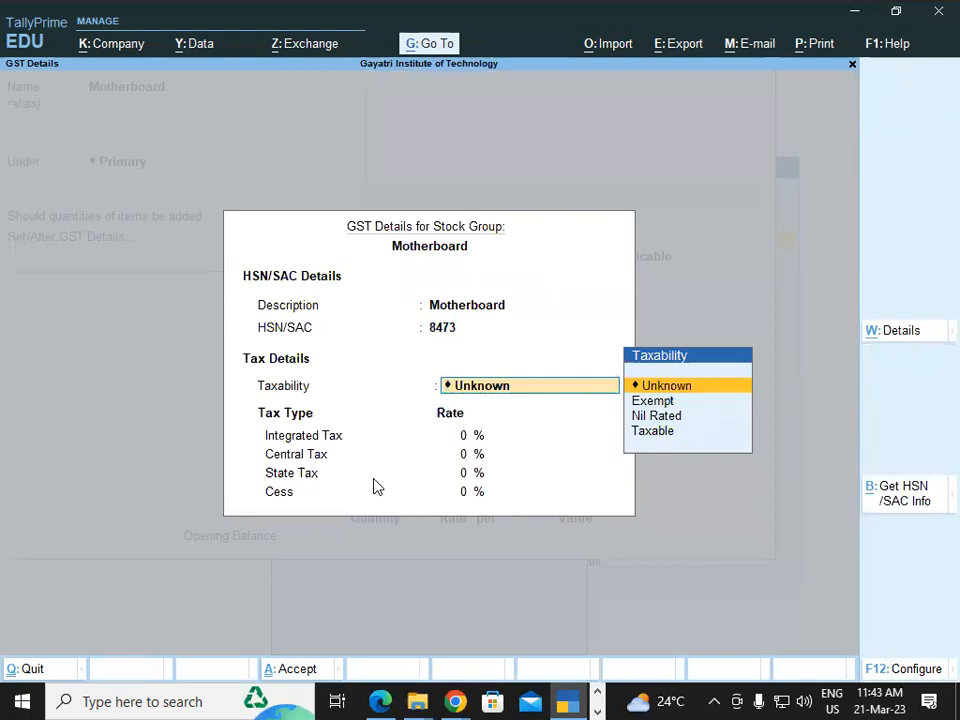
# Make the Motherboard group Taxable at the 18% integrated tax rate given in the Edge invoice PDF, and save the group
pyautogui.write('T')
pyautogui.press('Return')
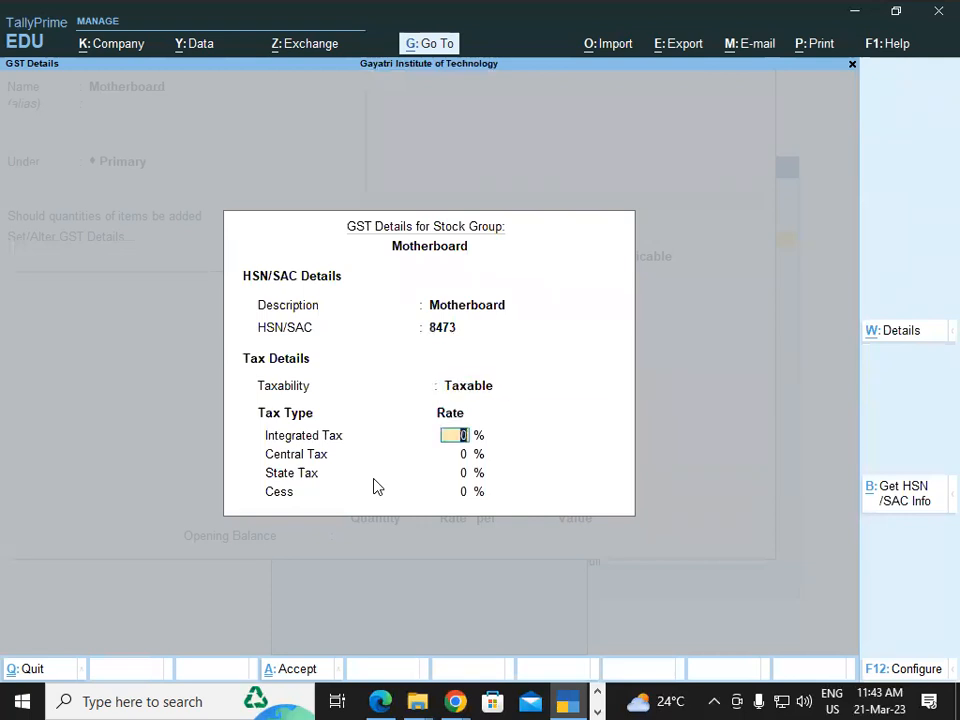
pyautogui.hotkey('alt', 'Tab')
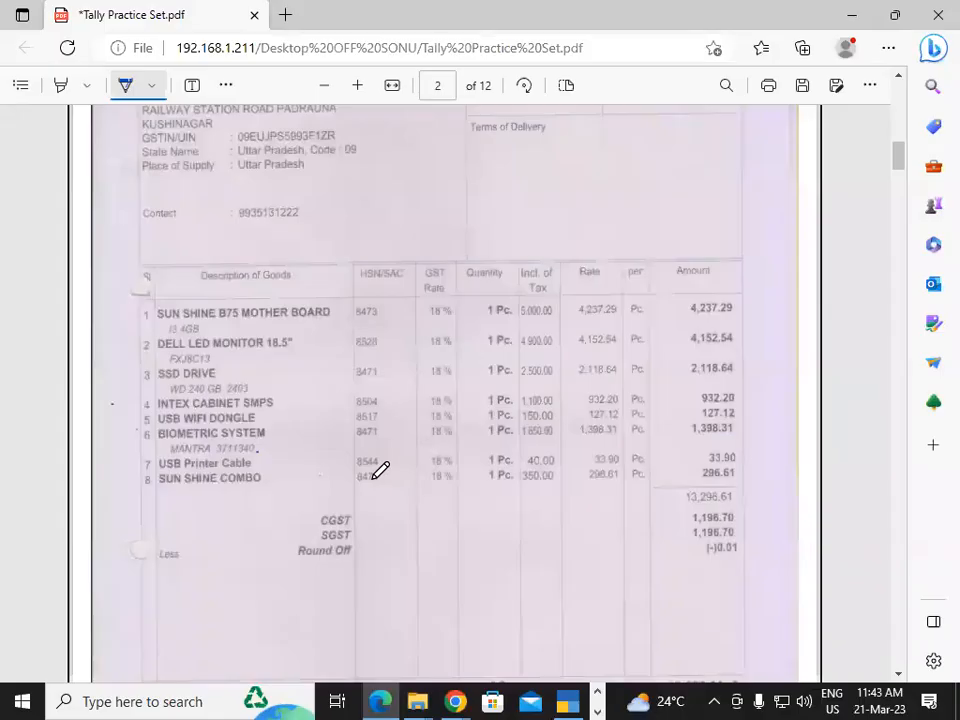
pyautogui.hotkey('alt', 'Tab')
pyautogui.write('18')
pyautogui.press('Return')
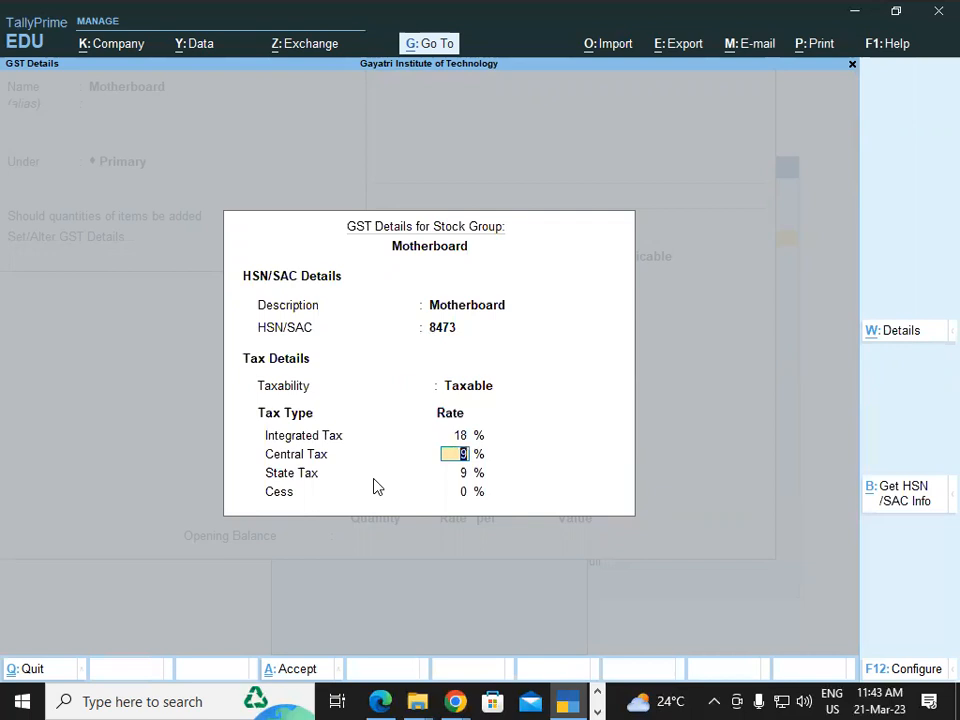
pyautogui.press('Return')
pyautogui.press('Return')
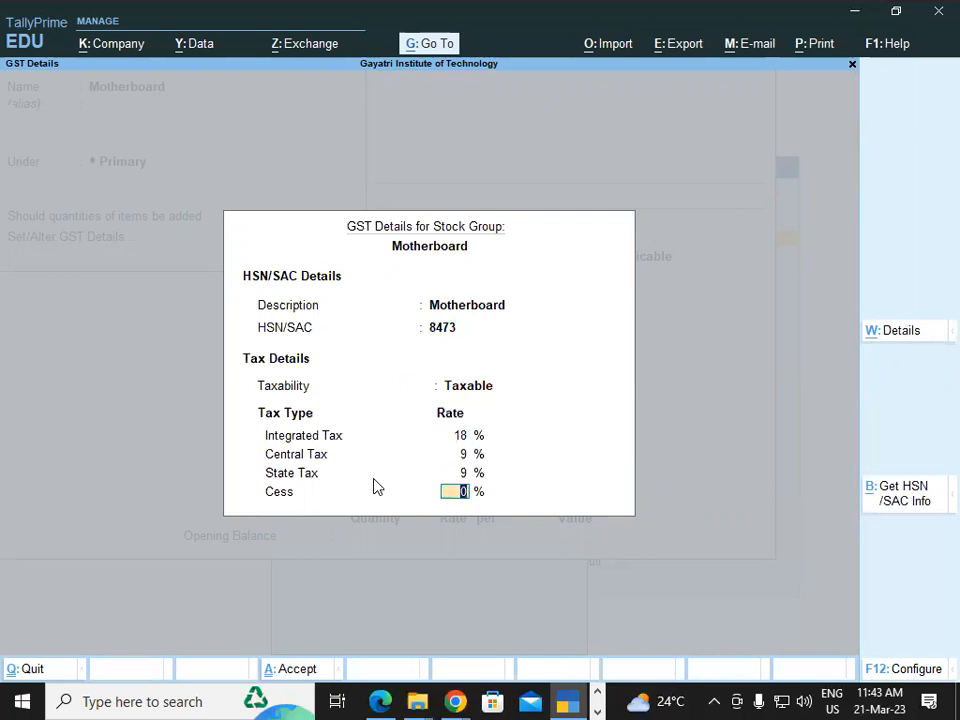
pyautogui.press('Return')
# Set the motherboard item's unit to pcs, keep GST Applicable and supply type Goods, and save the stock item
pyautogui.press('Return')
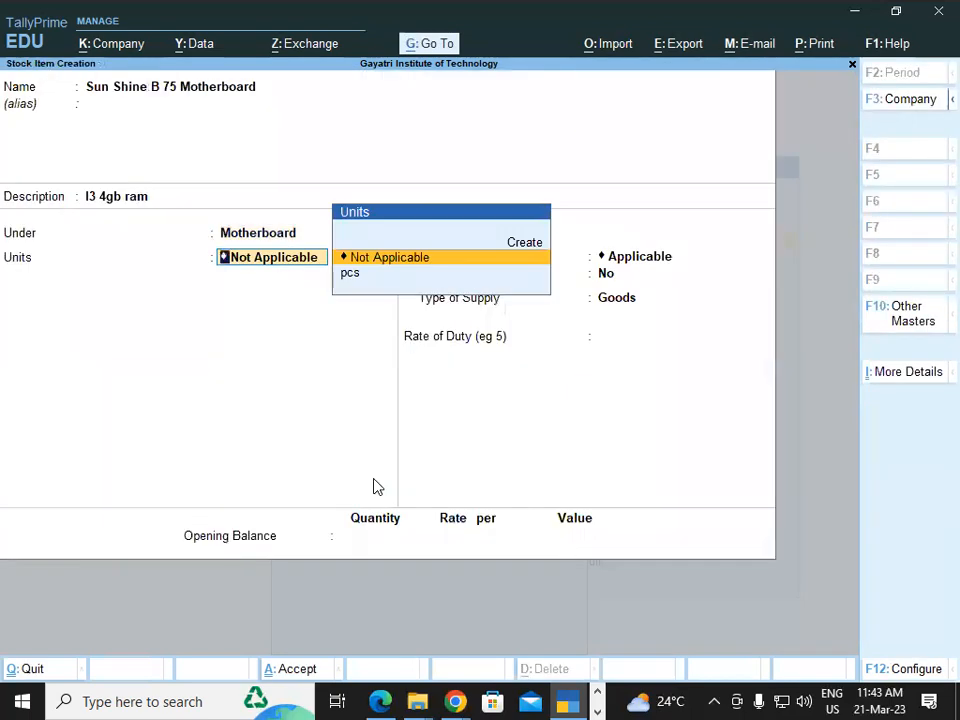
pyautogui.press('Down')
pyautogui.press('Return')
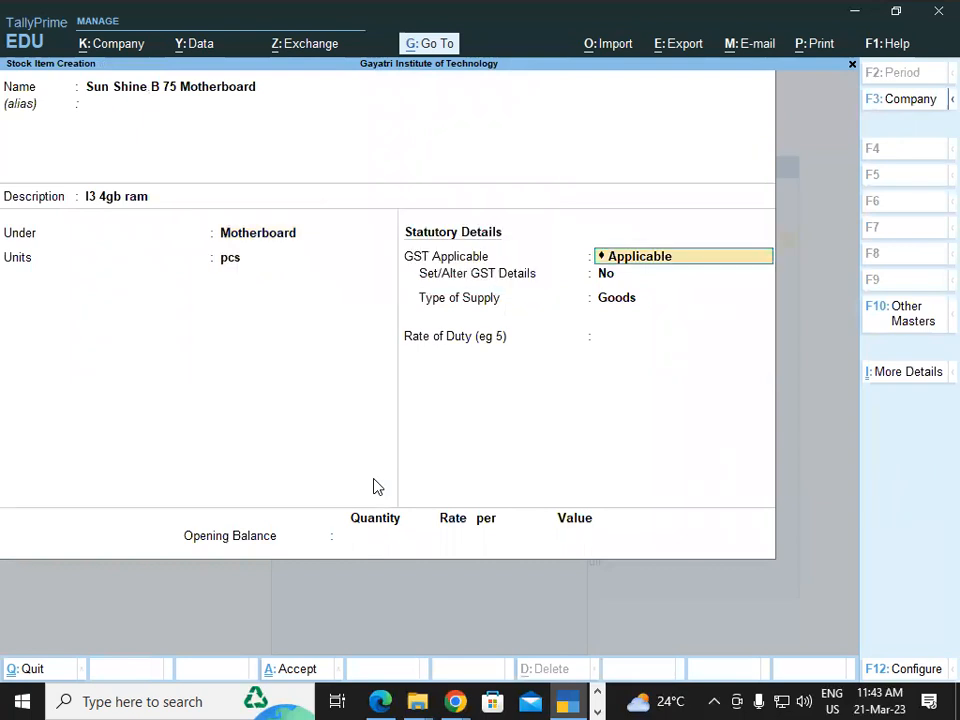
pyautogui.press('Return')
pyautogui.press('Return')
pyautogui.press('Return')
pyautogui.press('Return')
pyautogui.press('Return')
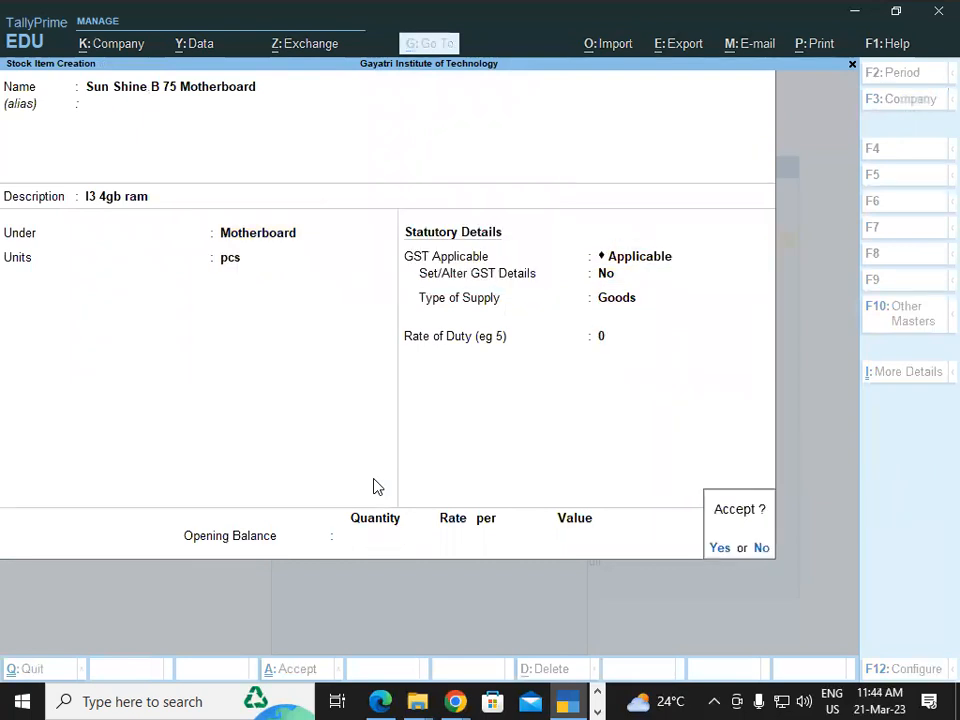
pyautogui.press('Return')
# Leave stock item creation for the Gateway of Tally and open a new purchase voucher
pyautogui.press('Escape')
pyautogui.press('Escape')
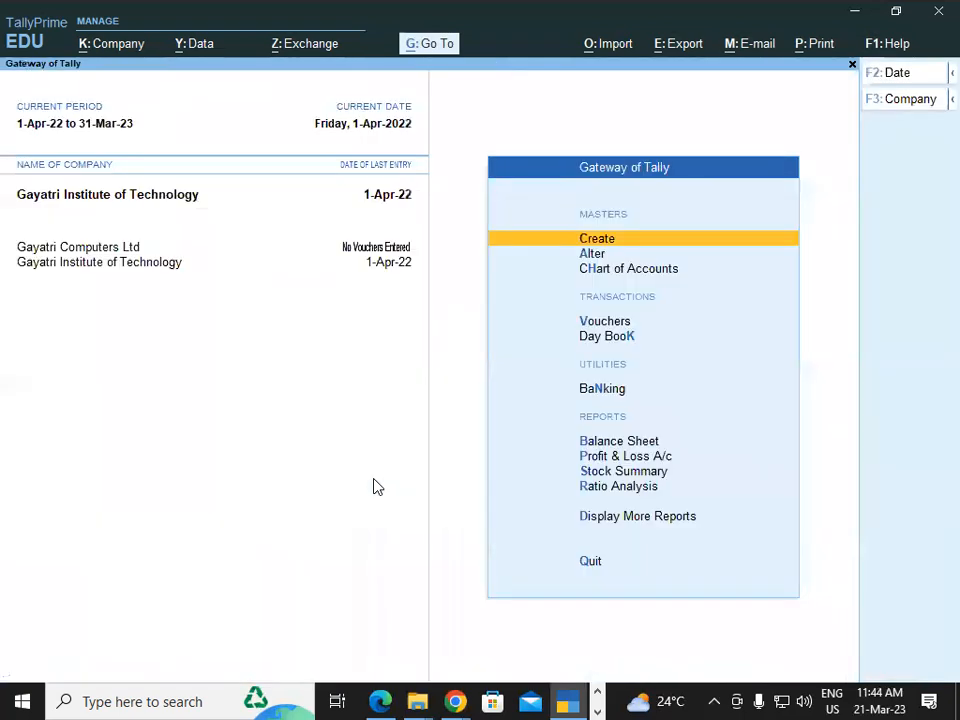
pyautogui.press('Down')
pyautogui.press('Down')
pyautogui.press('Down')
pyautogui.press('Return')
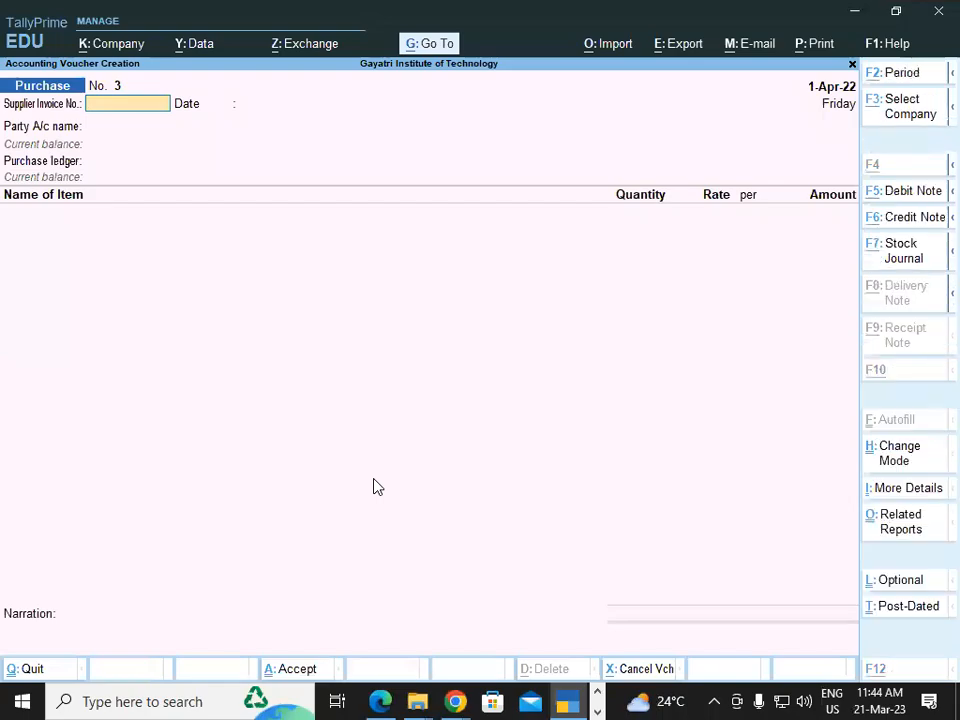
# Look up the invoice number in the Edge PDF and enter supplier invoice number ss/4607 dated 1-Apr-22 in the TallyPrime purchase voucher
pyautogui.hotkey('alt', 'Tab')
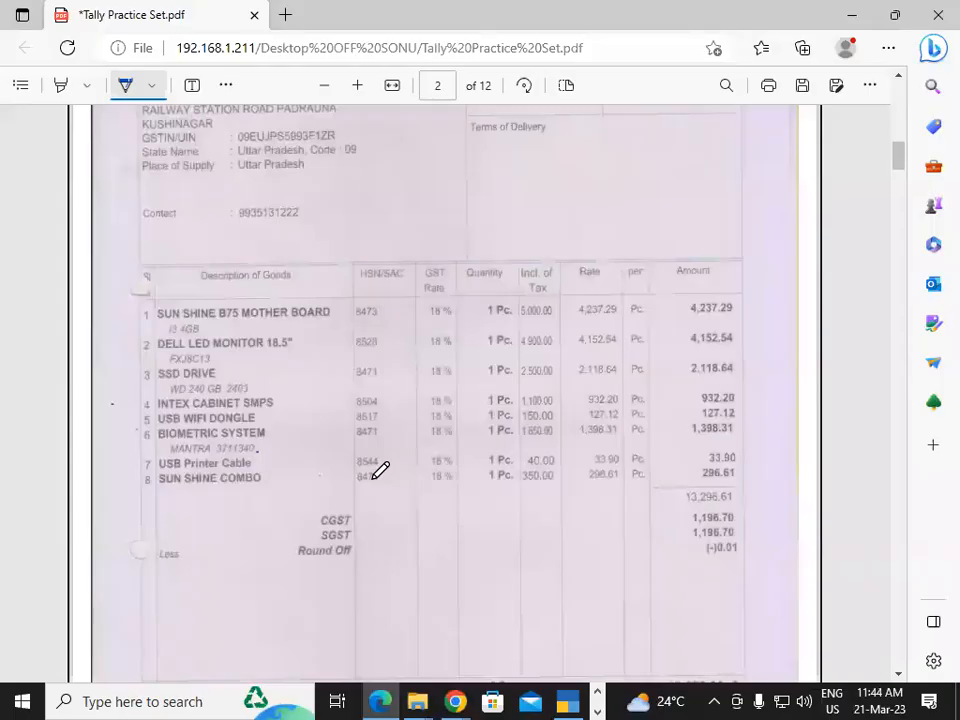
pyautogui.click(898, 78)
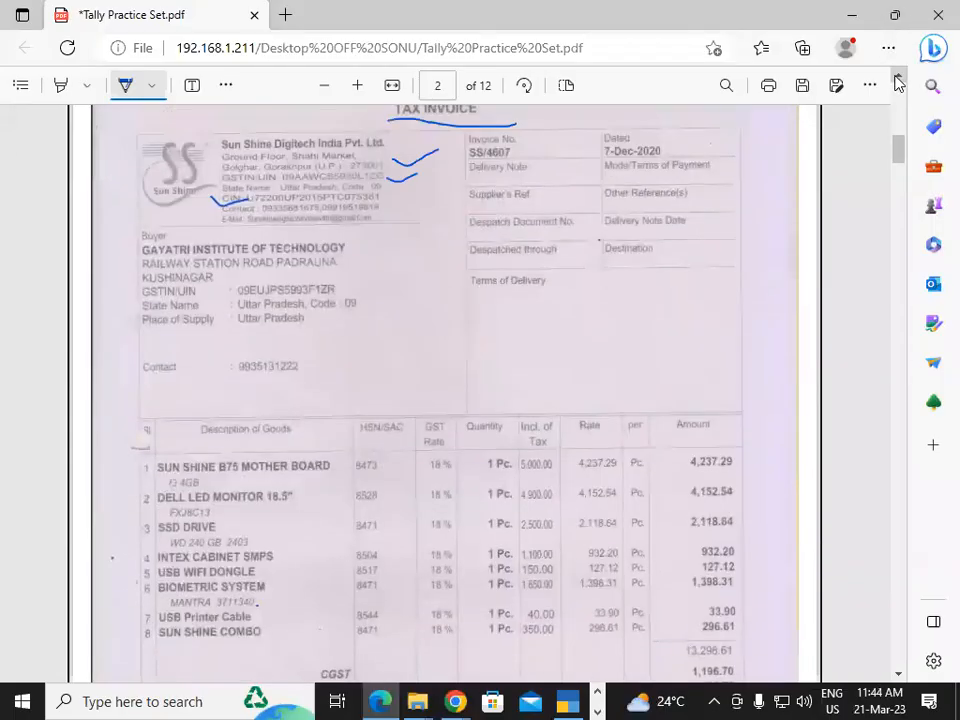
pyautogui.hotkey('alt', 'Tab')
pyautogui.write('ss/')
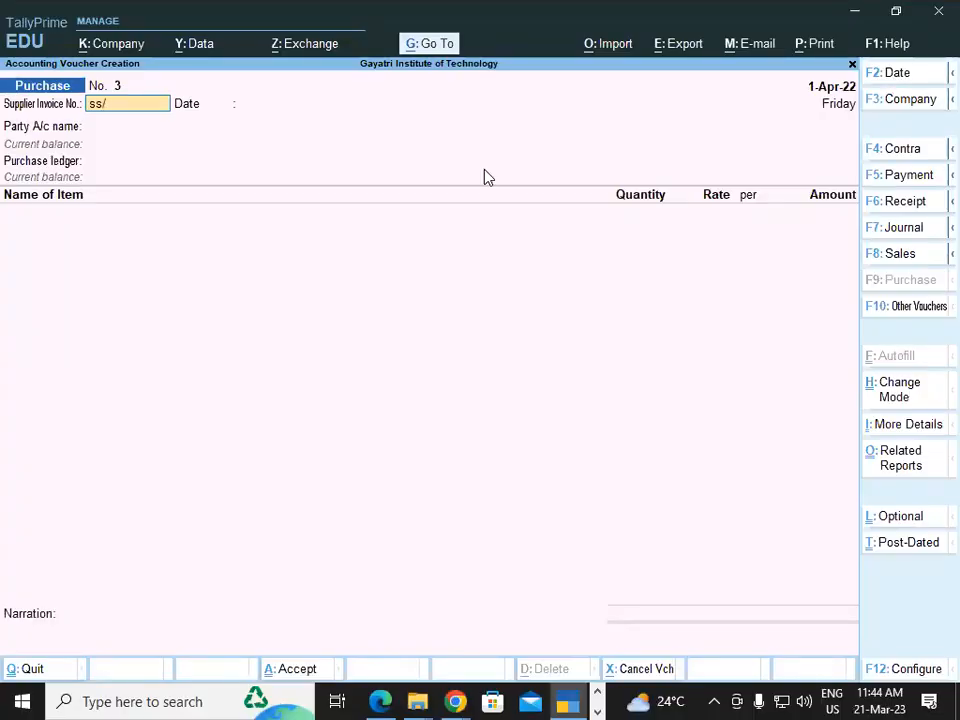
pyautogui.write('460')
pyautogui.write('60')
pyautogui.press('BackSpace')
pyautogui.press('BackSpace')
pyautogui.write('7')
pyautogui.press('Return')
pyautogui.press('Return')
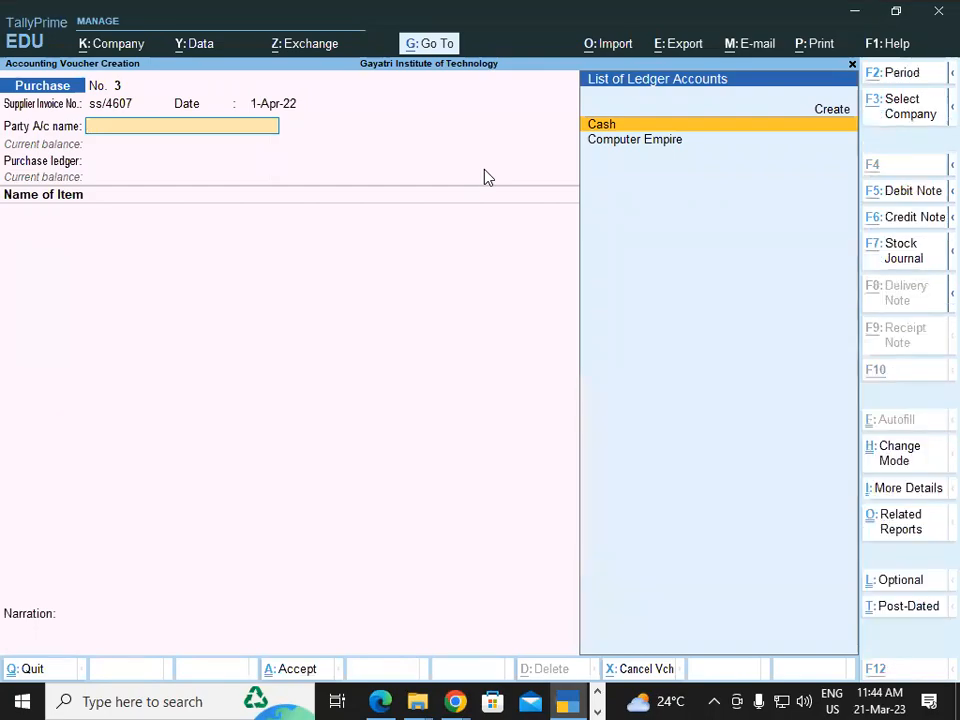
# Create a party ledger from the purchase voucher, naming it Sun Shine Digitech India Pvt.Ltd as on the invoice PDF in Edge
pyautogui.hotkey('alt', 'c')
pyautogui.hotkey('alt', 'Tab')
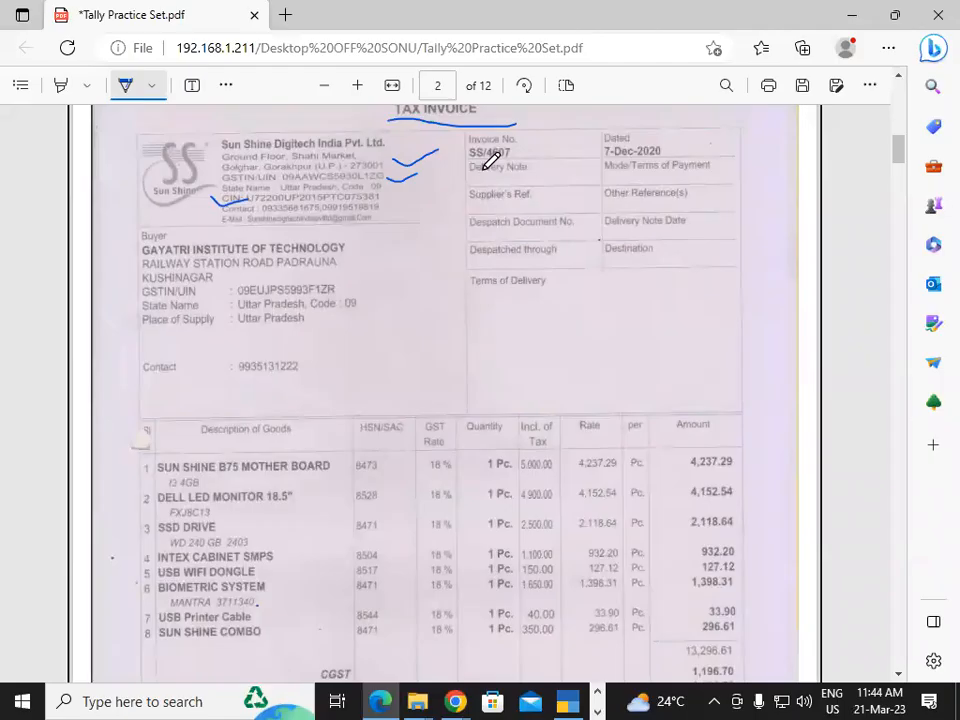
pyautogui.hotkey('alt', 'Tab')
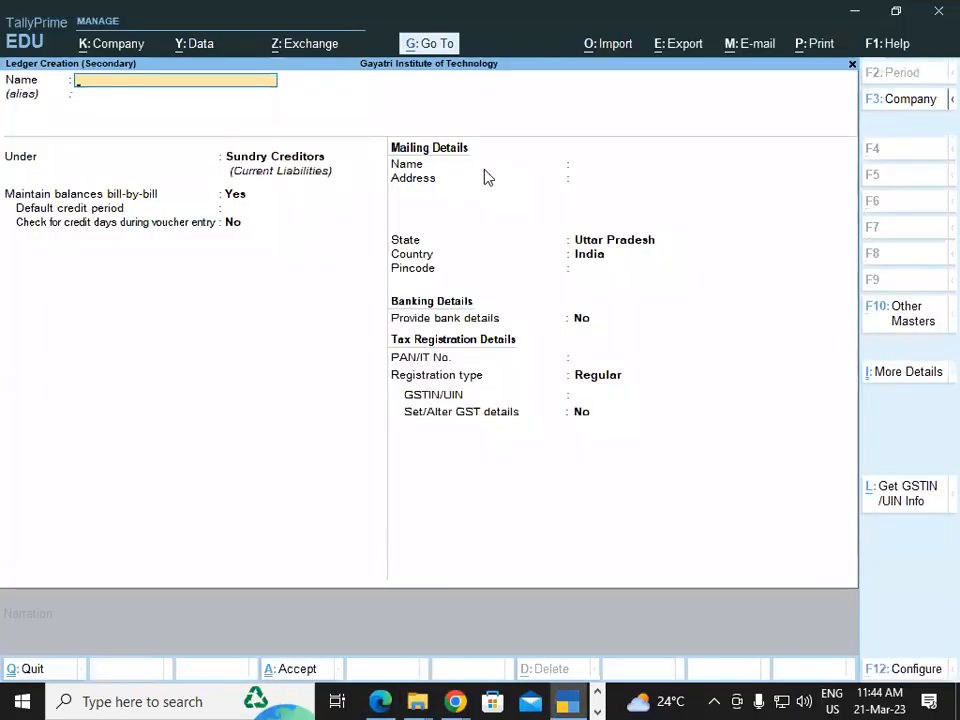
pyautogui.write('Sun Shine Digitech')
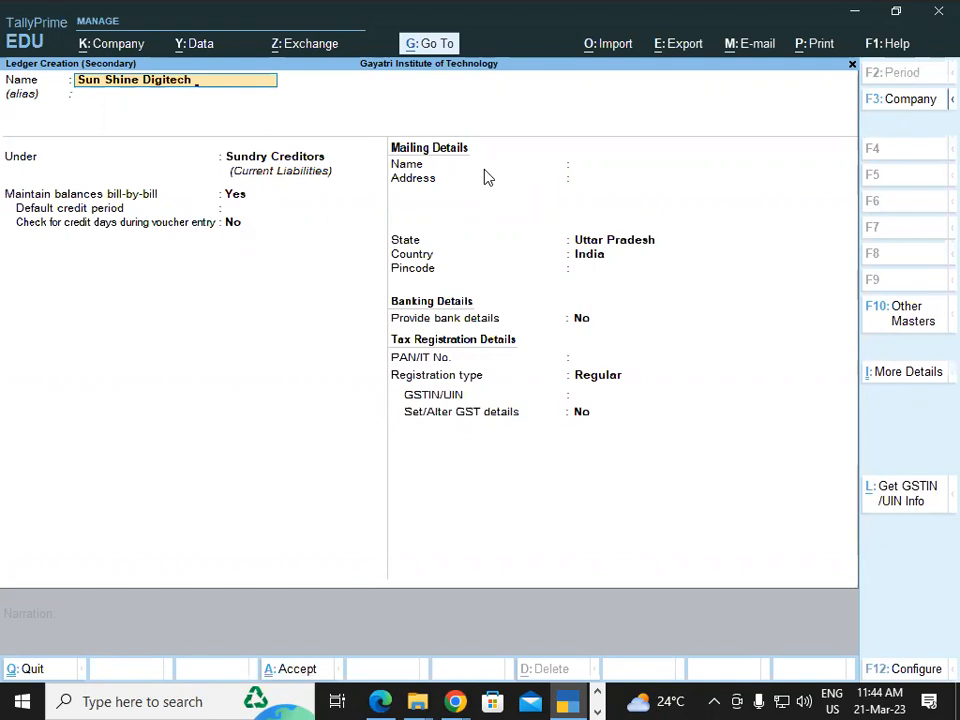
pyautogui.hotkey('alt', 'Tab')
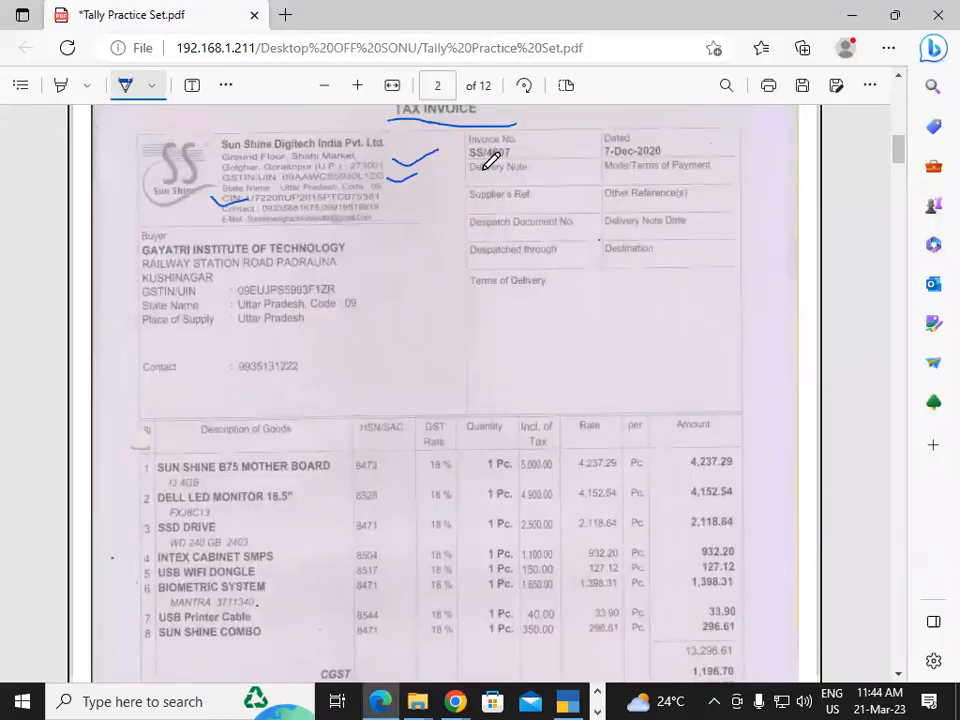
pyautogui.hotkey('alt', 'Tab')
pyautogui.write('India P')
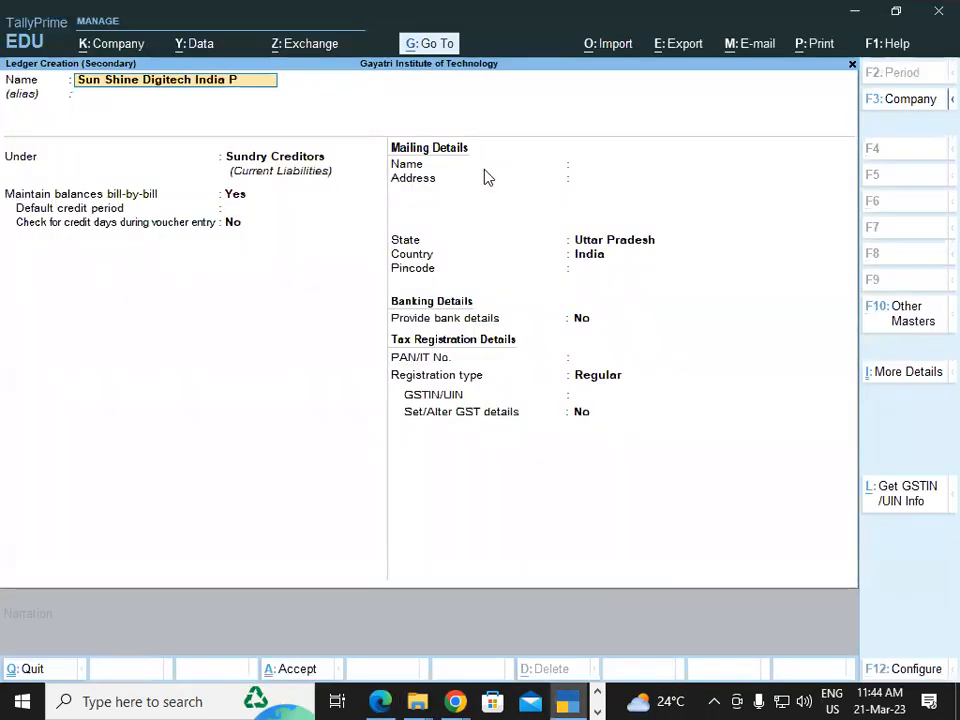
pyautogui.write('vt..Ltd')
pyautogui.press('Return')
# Place the supplier ledger under Sundry Creditors, keeping bill-by-bill balances on and the mailing name the same as the ledger name
pyautogui.write('Sun')
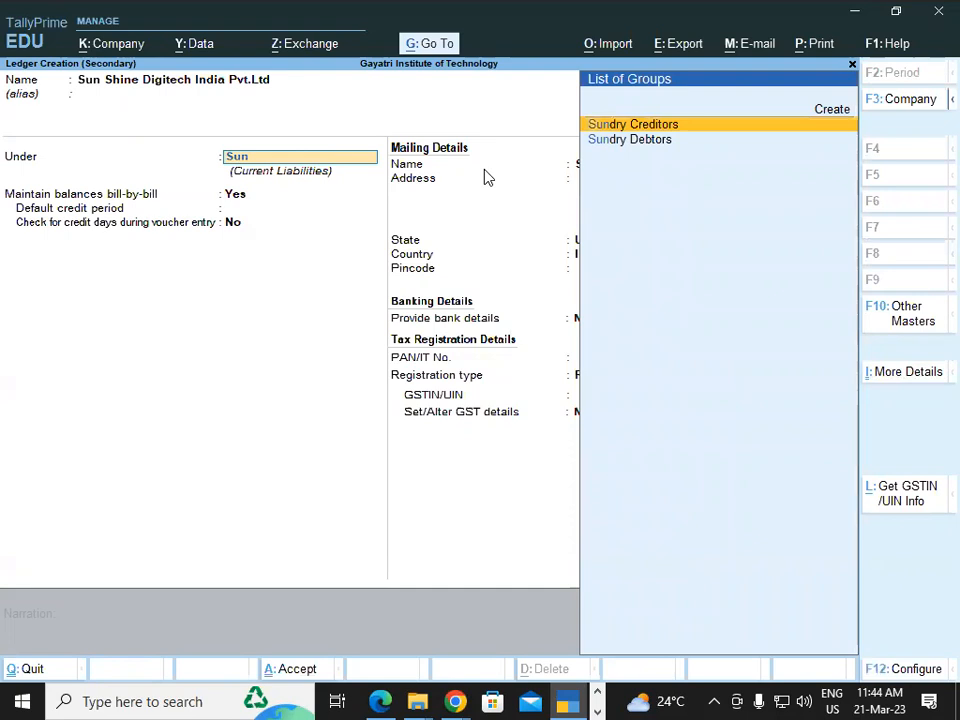
pyautogui.press('Return')
pyautogui.press('Return')
pyautogui.press('Return')
pyautogui.press('Return')
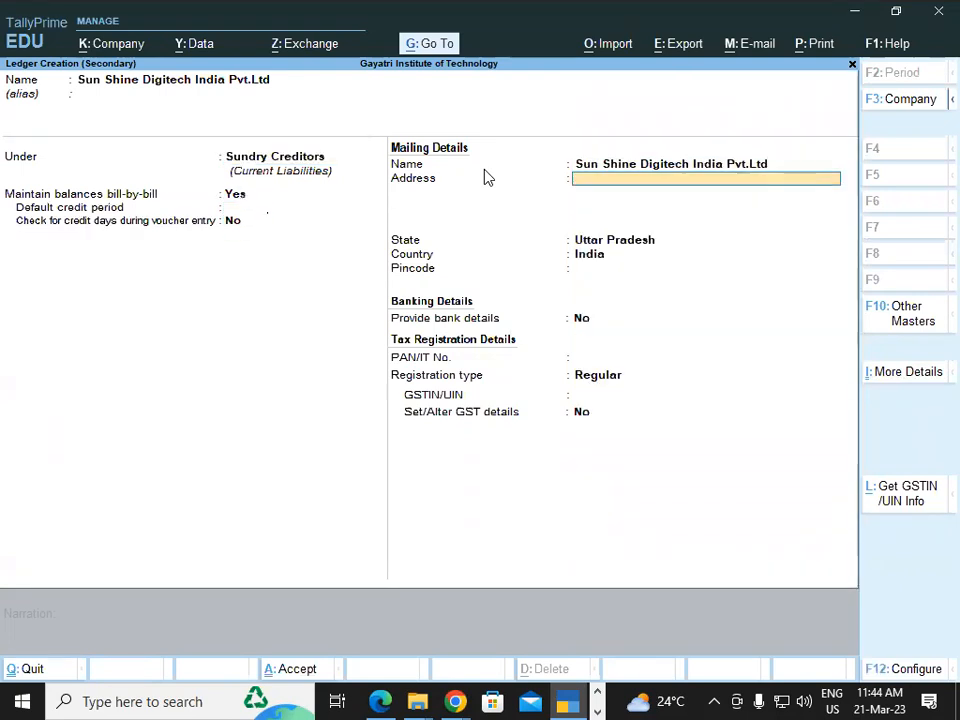
# Look up the supplier's address in the Edge invoice PDF and enter it on two lines of the TallyPrime ledger's mailing details
pyautogui.hotkey('alt', 'Tab')
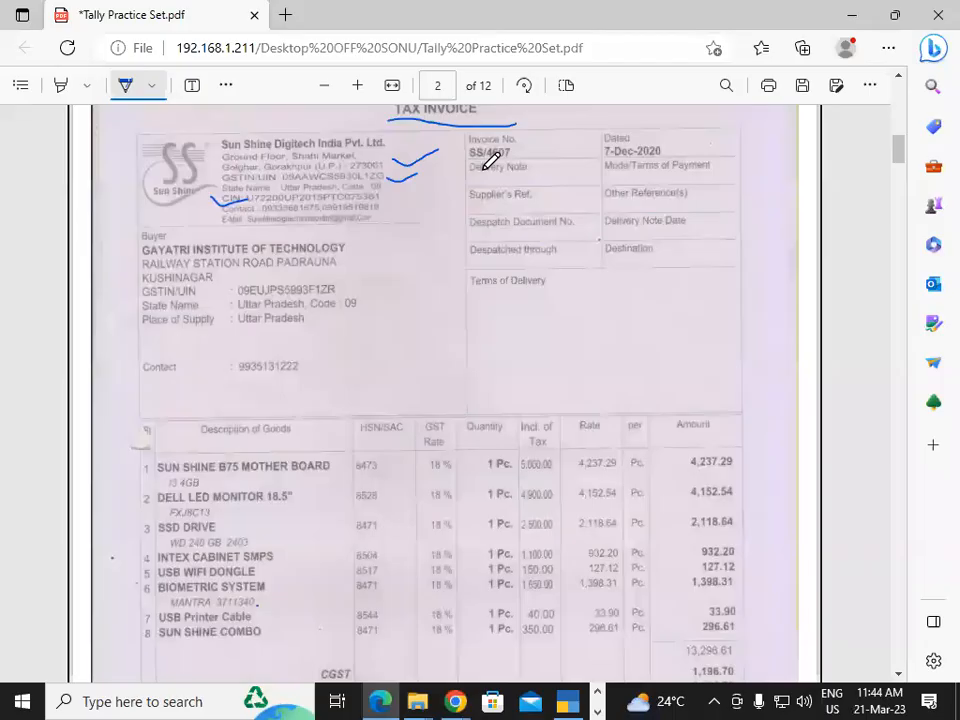
pyautogui.hotkey('alt', 'Tab')
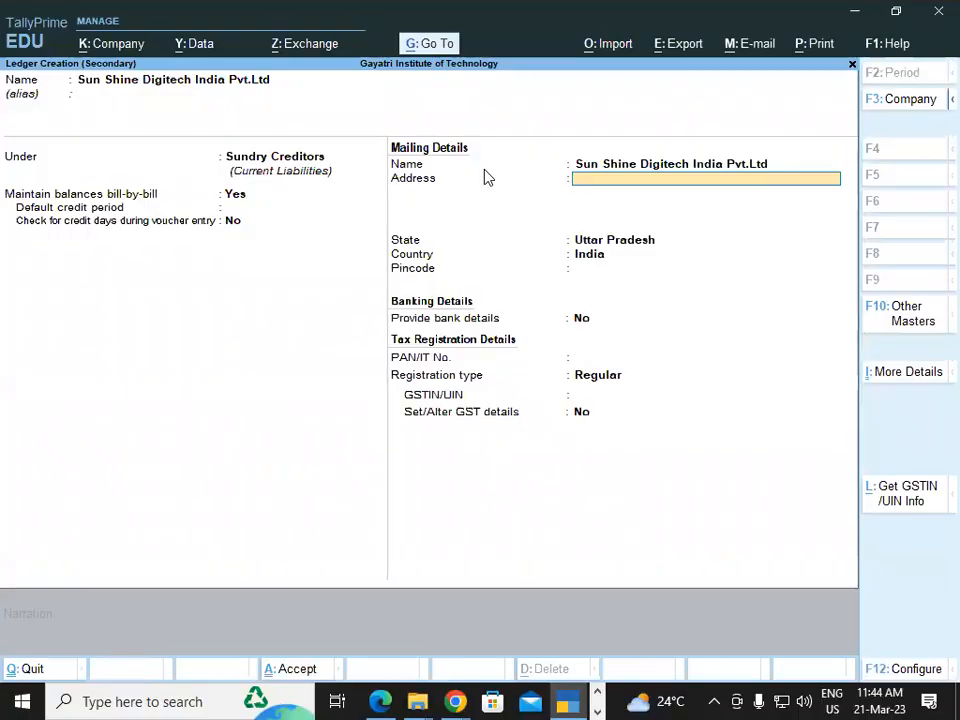
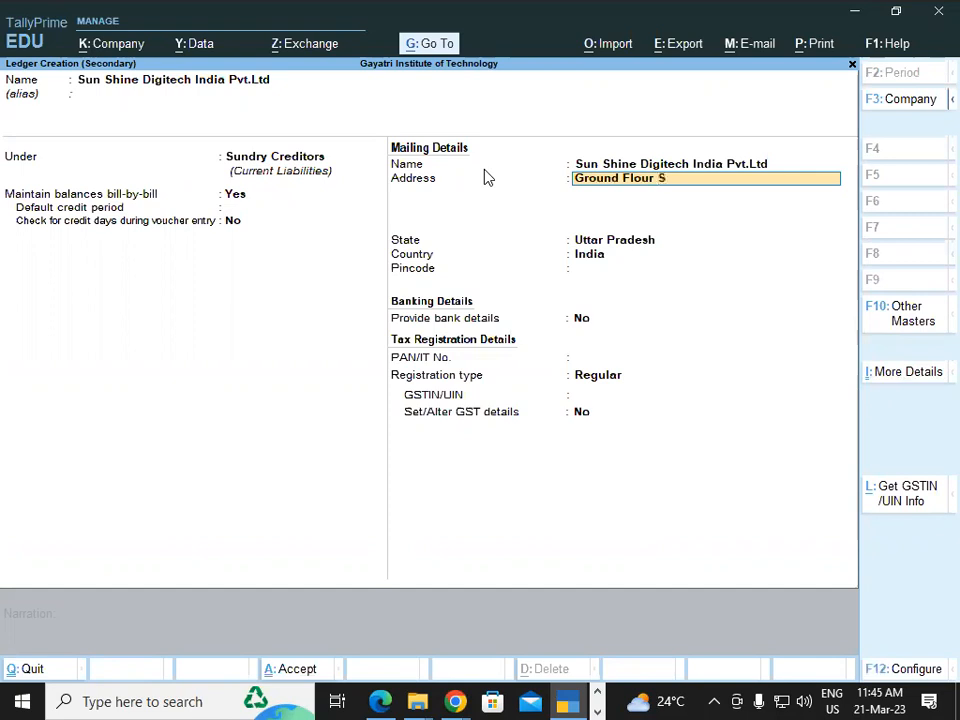
pyautogui.press('BackSpace')
pyautogui.press('Return')
pyautogui.press('BackSpace')
pyautogui.press('BackSpace')
pyautogui.press('BackSpace')
pyautogui.press('BackSpace')
pyautogui.press('Return')
pyautogui.press('Return')
pyautogui.press('Return')
pyautogui.press('Return')
pyautogui.press('Return')
pyautogui.press('Return')
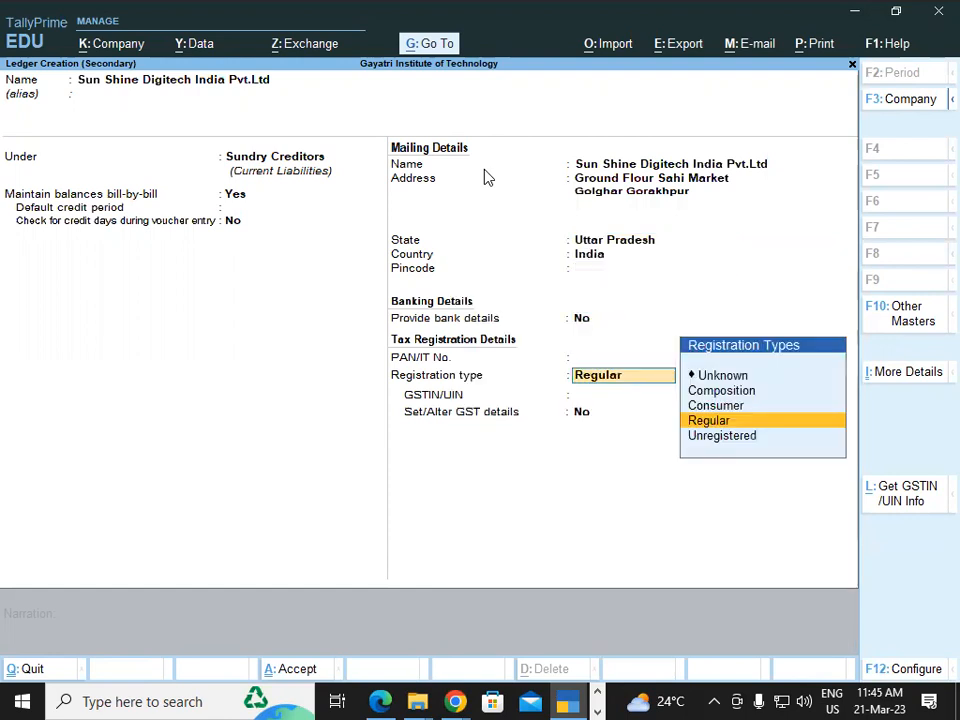
# Keep the registration type Regular, enter the supplier's GSTIN from the Edge invoice PDF in the TallyPrime ledger, and save the ledger
pyautogui.press('Return')
pyautogui.hotkey('alt', 'Tab')
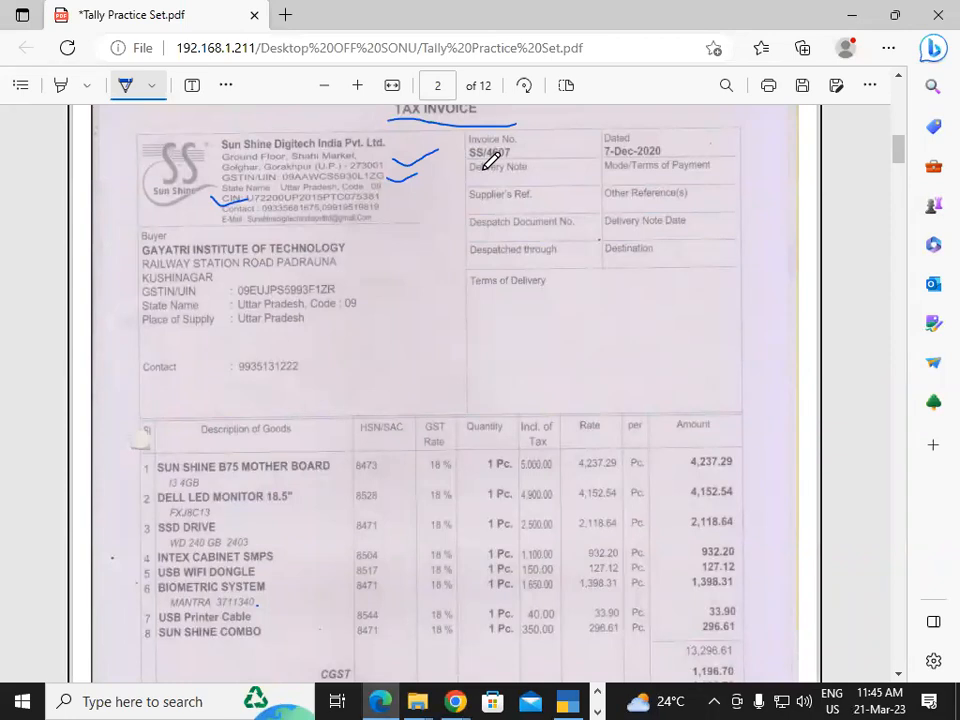
pyautogui.hotkey('alt', 'Tab')
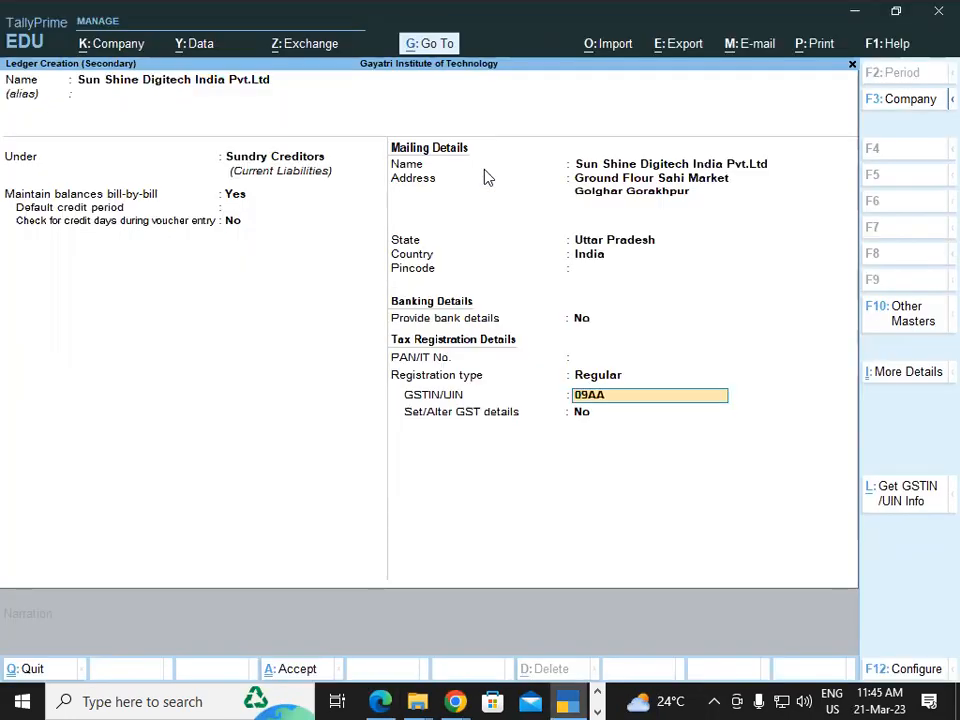
pyautogui.hotkey('alt', 'Tab')
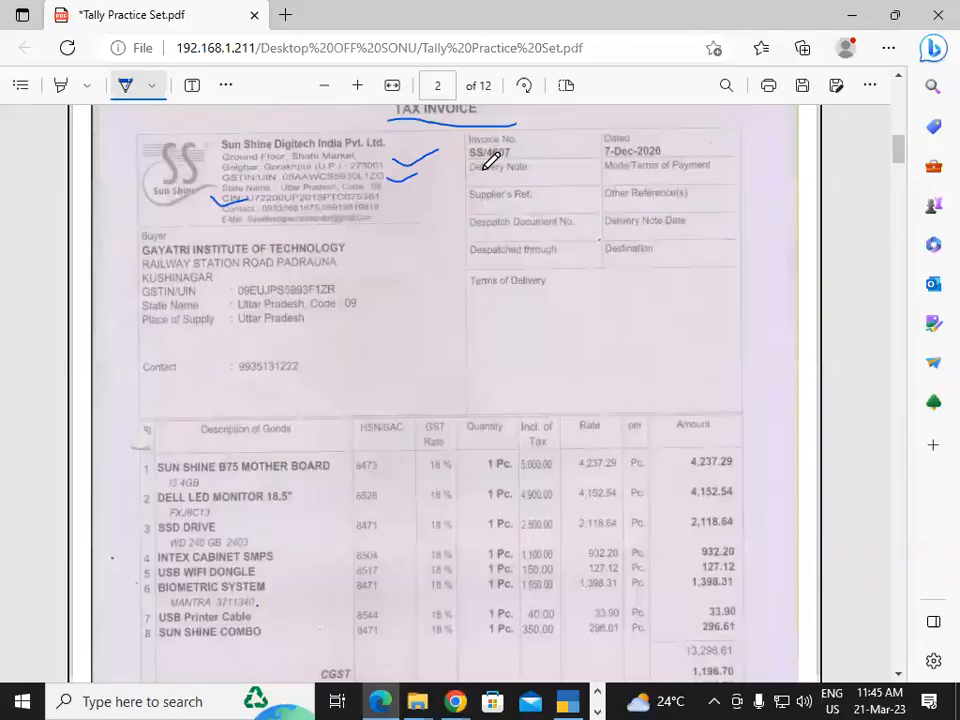
pyautogui.hotkey('alt', 'Tab')
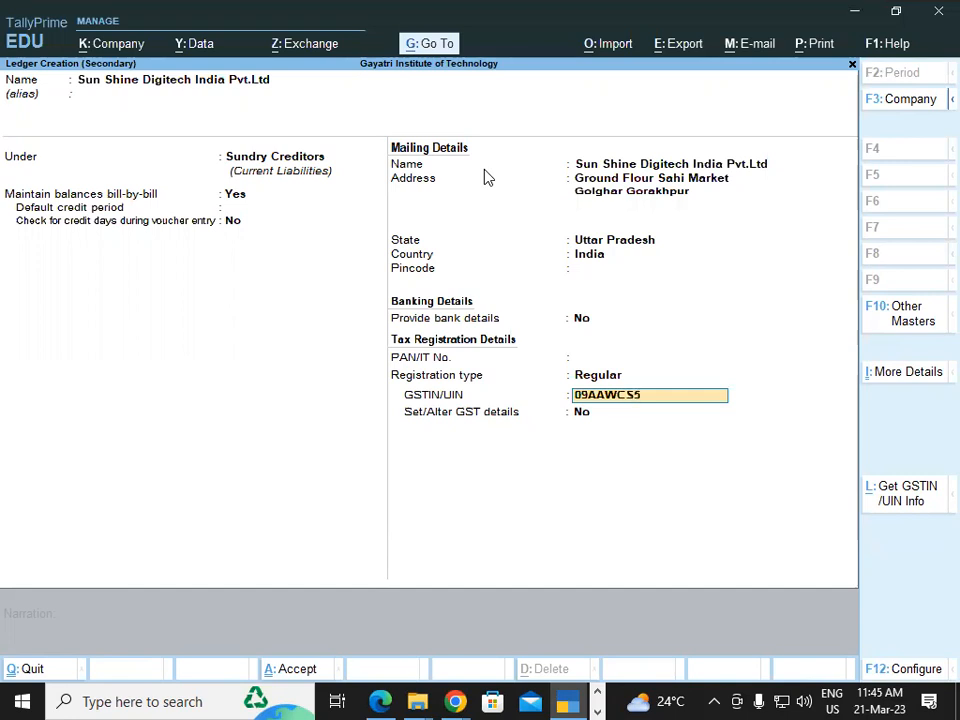
pyautogui.hotkey('alt', 'Tab')
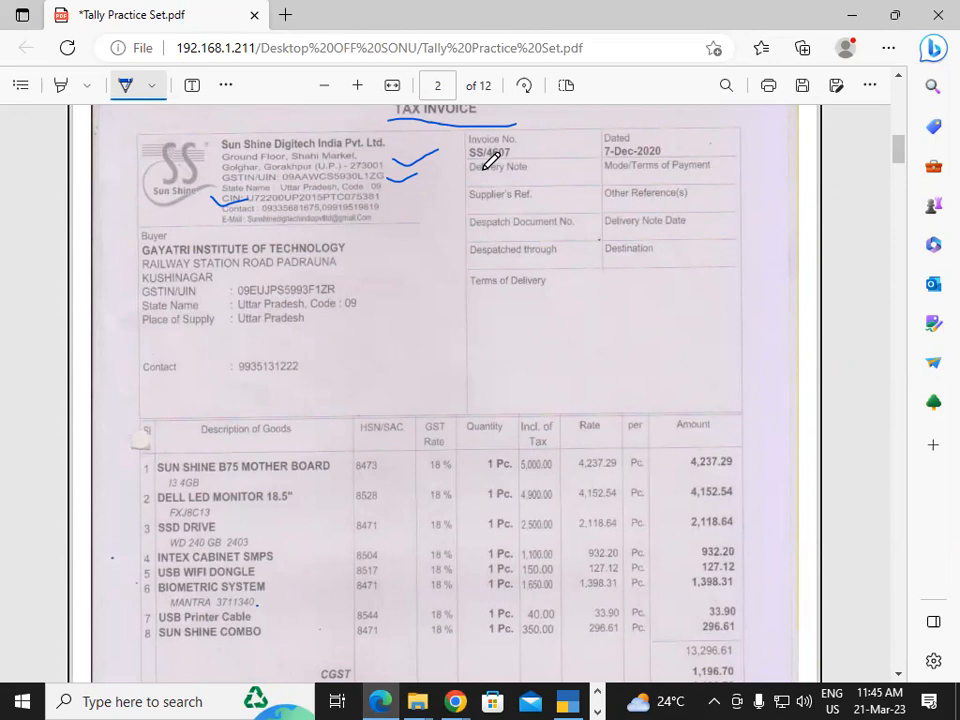
pyautogui.hotkey('alt', 'Tab')
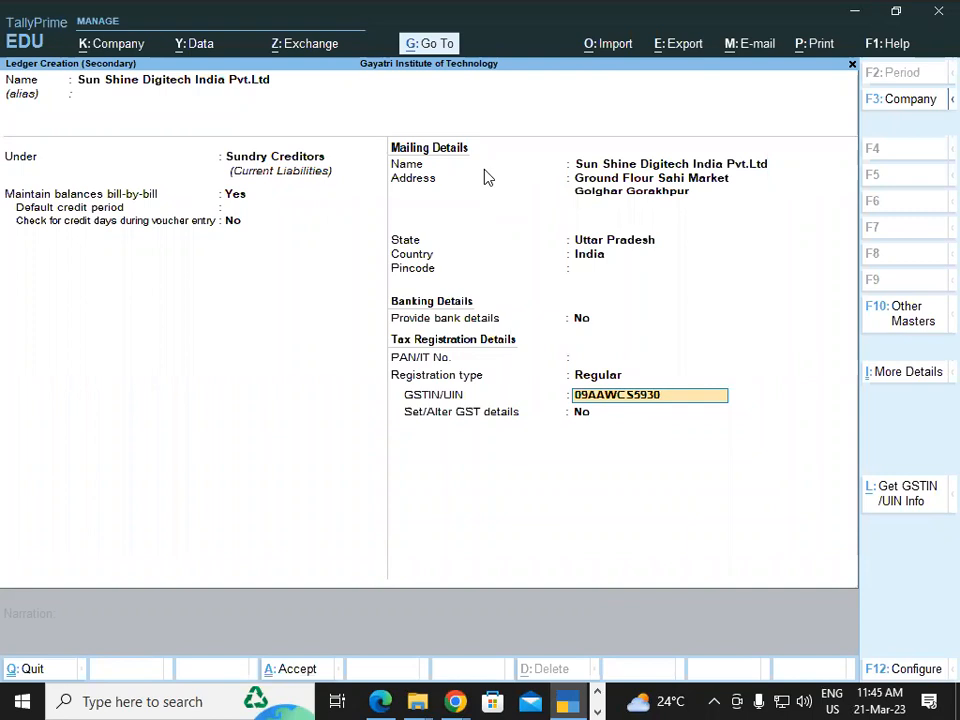
pyautogui.hotkey('alt', 'Tab')
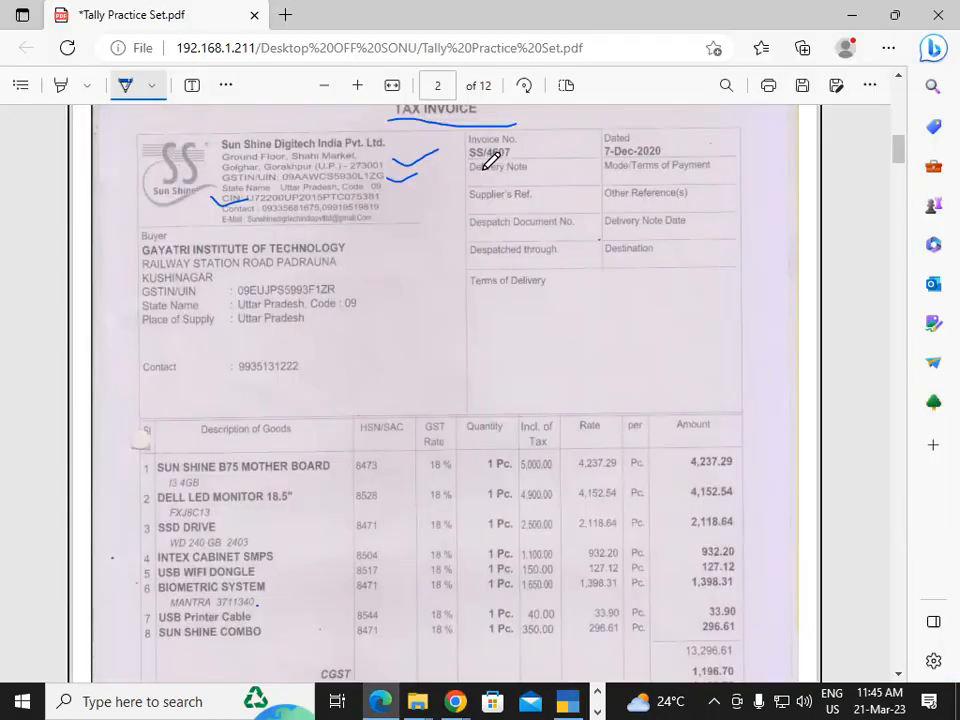
pyautogui.hotkey('alt', 'Tab')
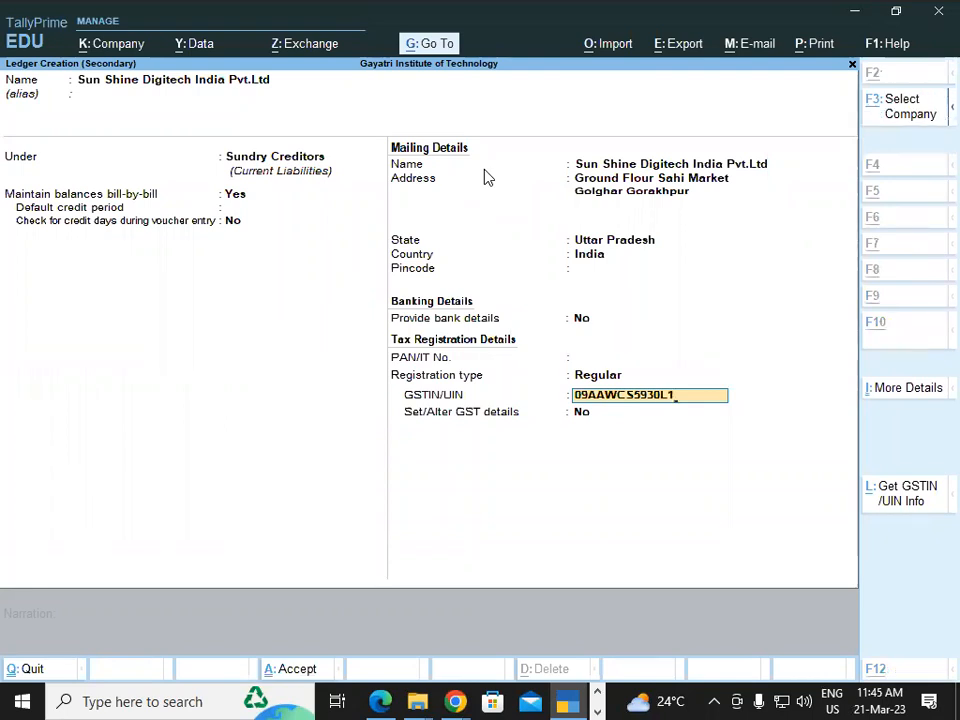
pyautogui.press('Return')
pyautogui.press('Return')
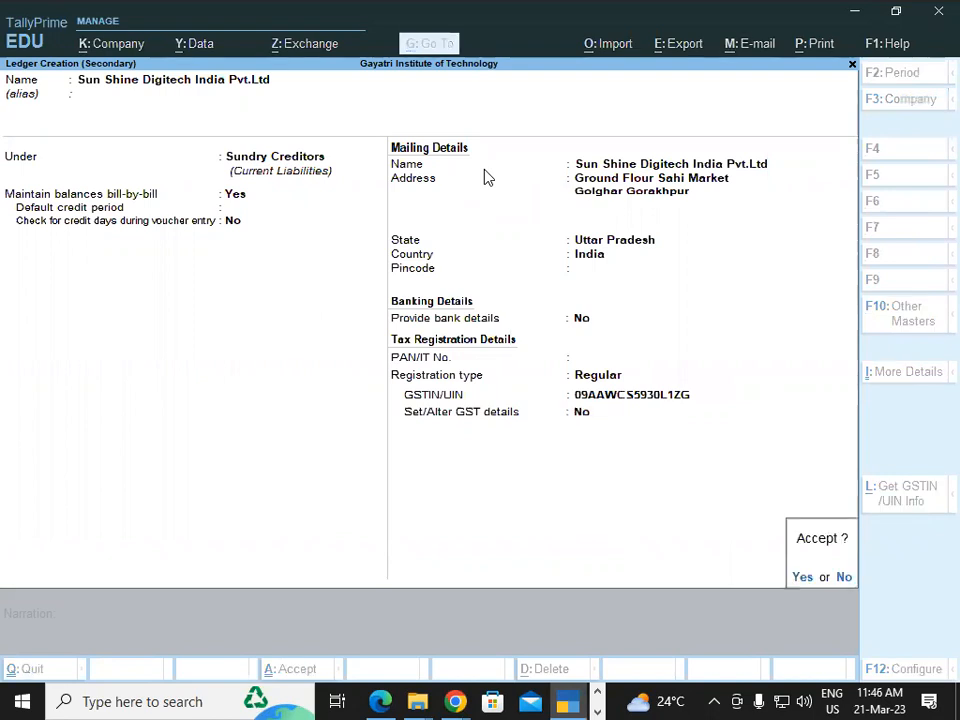
pyautogui.press('Return')
# Leave the receipt details empty, accept the party details, and select Purchase Local as the purchase ledger
pyautogui.press('Return')
pyautogui.press('Return')
pyautogui.press('Return')
pyautogui.press('Return')
pyautogui.press('Return')
pyautogui.press('Return')
pyautogui.press('Return')
pyautogui.press('Return')
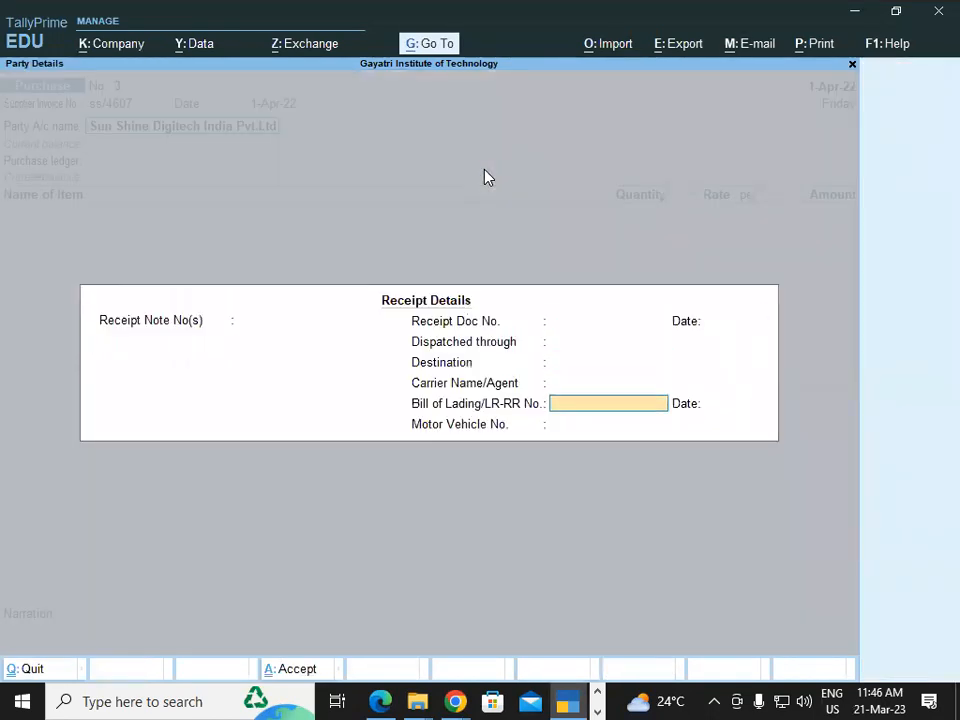
pyautogui.press('Return')
pyautogui.press('Return')
pyautogui.press('Return')
pyautogui.press('Return')
pyautogui.press('Return')
pyautogui.press('Return')
pyautogui.press('Return')
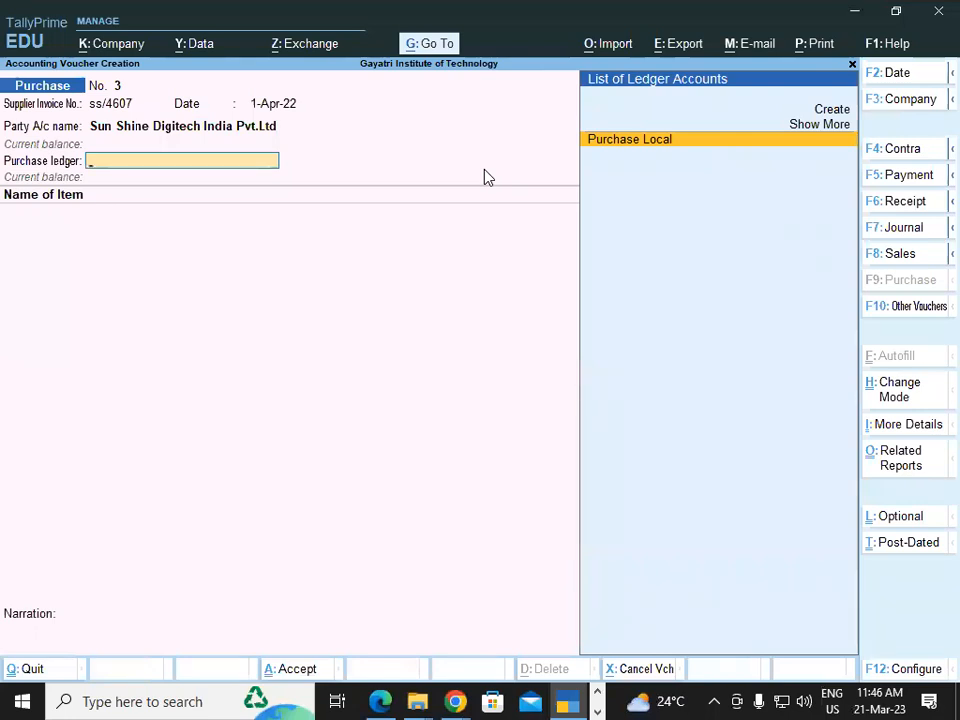
pyautogui.press('Return')
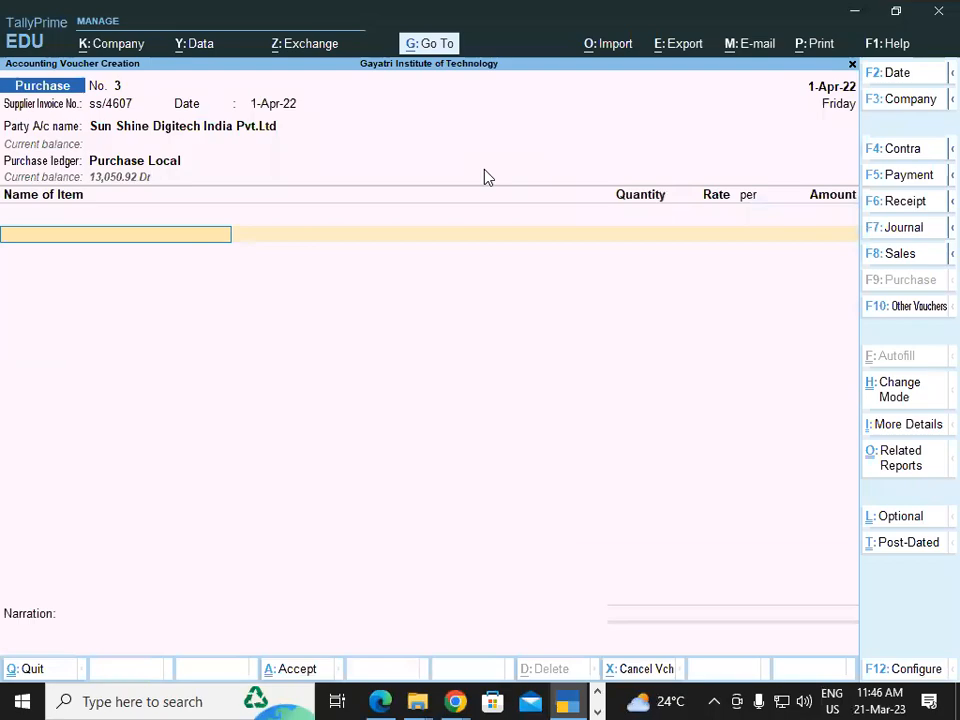
# Check the first item on the Edge invoice PDF and add Sun Shine B 75 Motherboard to the TallyPrime purchase voucher
pyautogui.hotkey('alt', 'Tab')
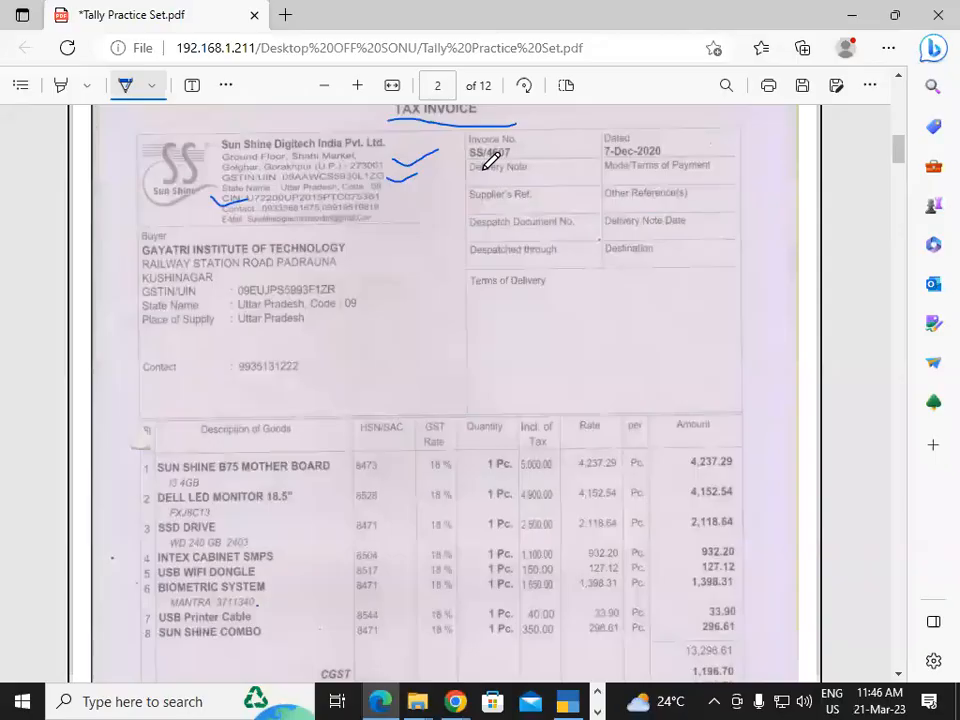
pyautogui.hotkey('alt', 'Tab')
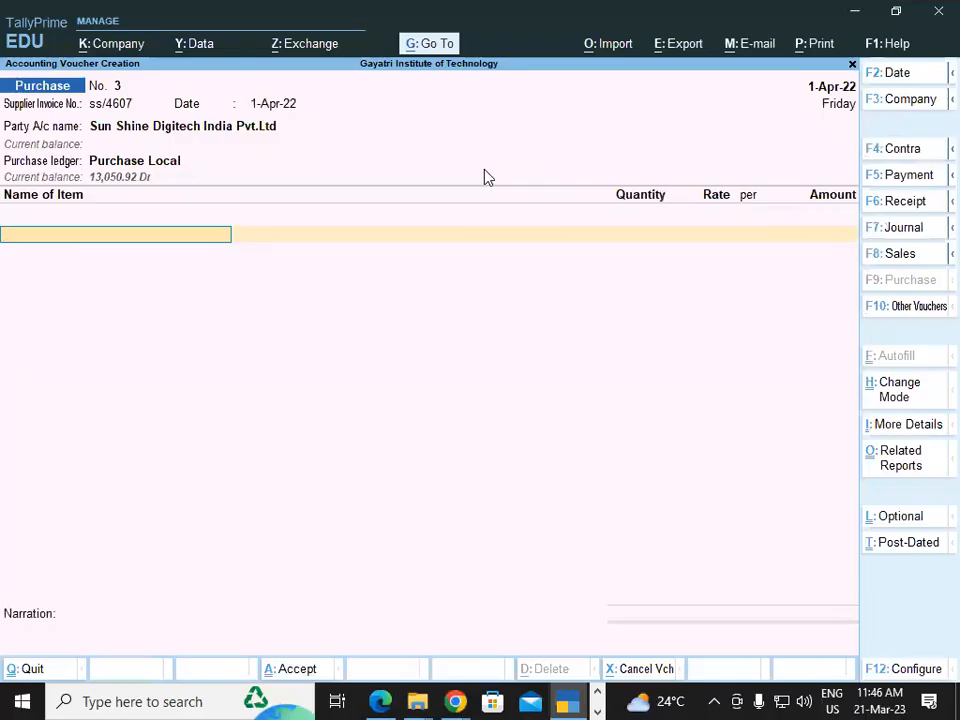
pyautogui.write('Su')
pyautogui.press('Return')
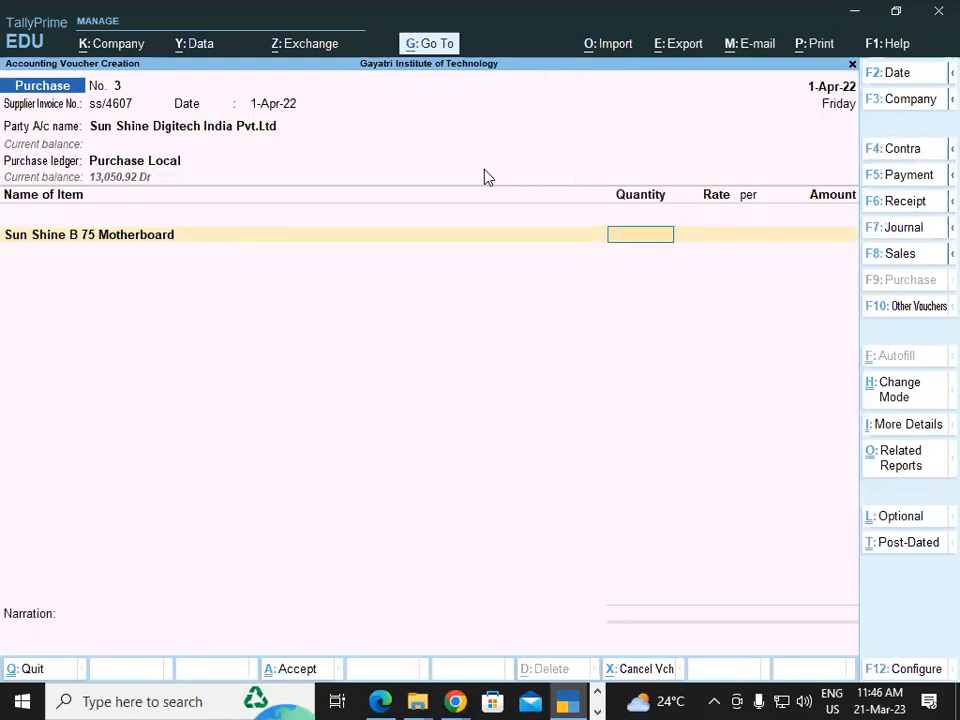
# Enable additional descriptions for stock items in the voucher configuration and save it
pyautogui.press('F12')
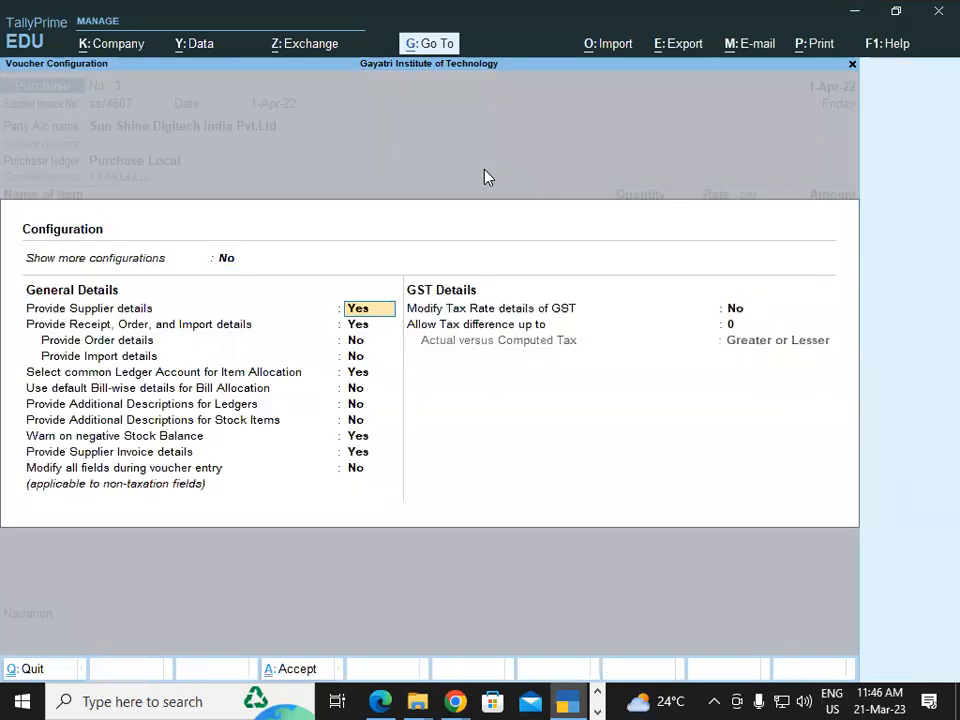
pyautogui.press('Down')
pyautogui.press('Down')
pyautogui.press('Down')
pyautogui.press('Down')
pyautogui.press('Down')
pyautogui.press('Down')
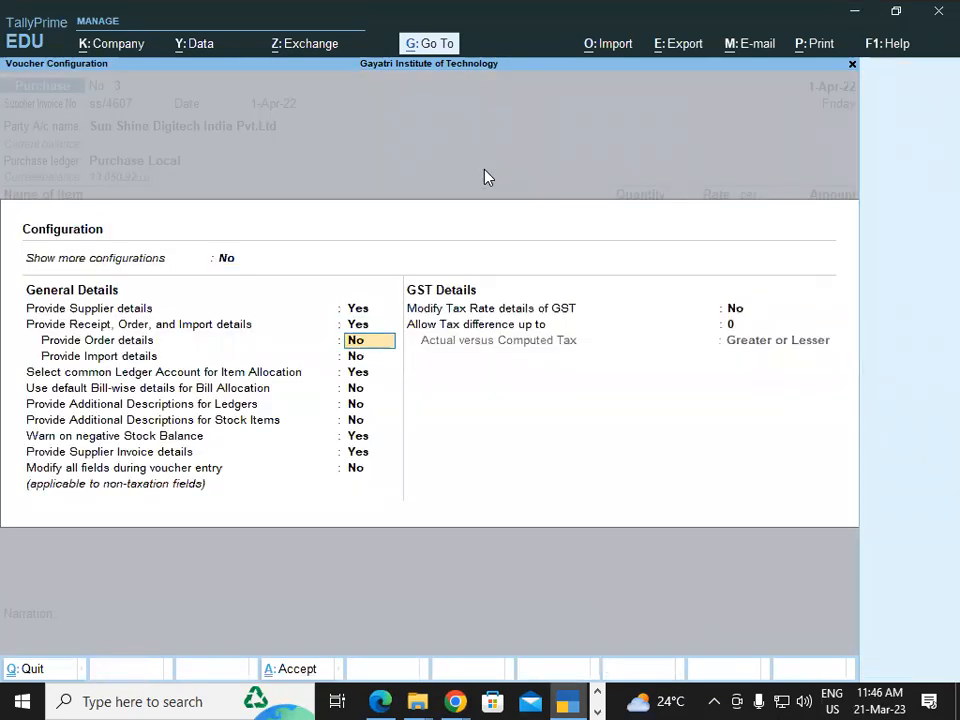
pyautogui.press('Down')
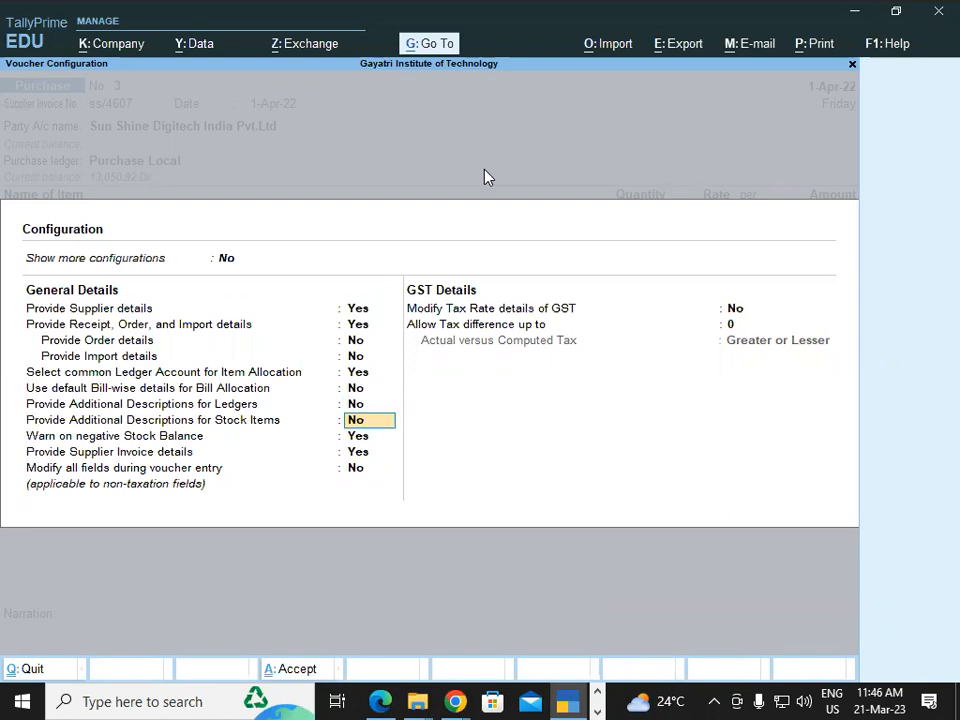
pyautogui.press('y')
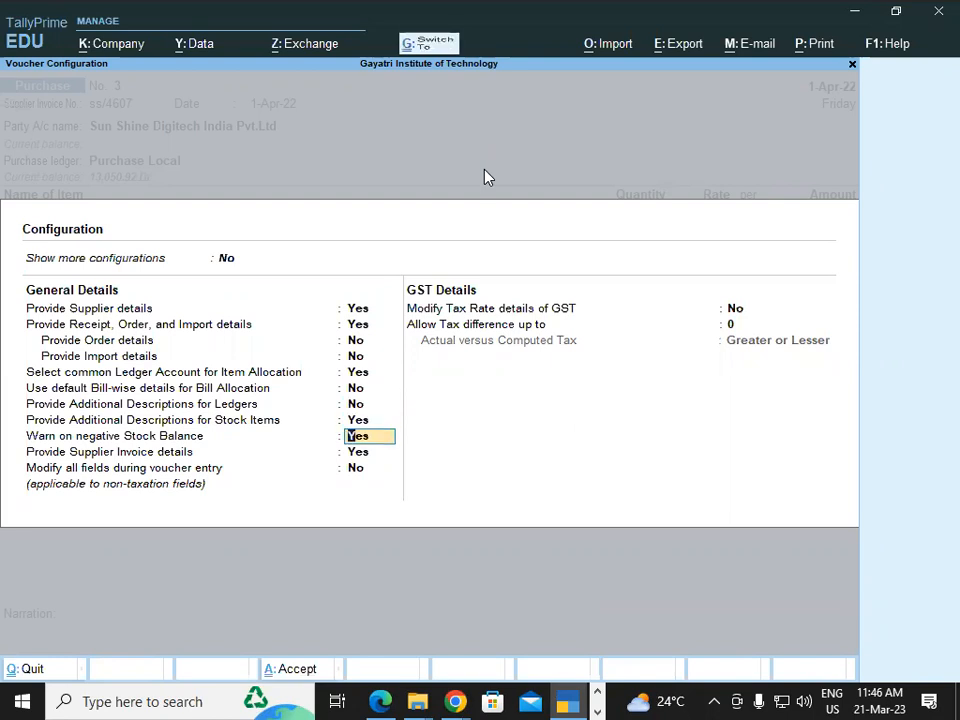
pyautogui.hotkey('ctrl', 'a')
# Go back to the motherboard item and add the description I3 4gb ram
pyautogui.press('BackSpace')
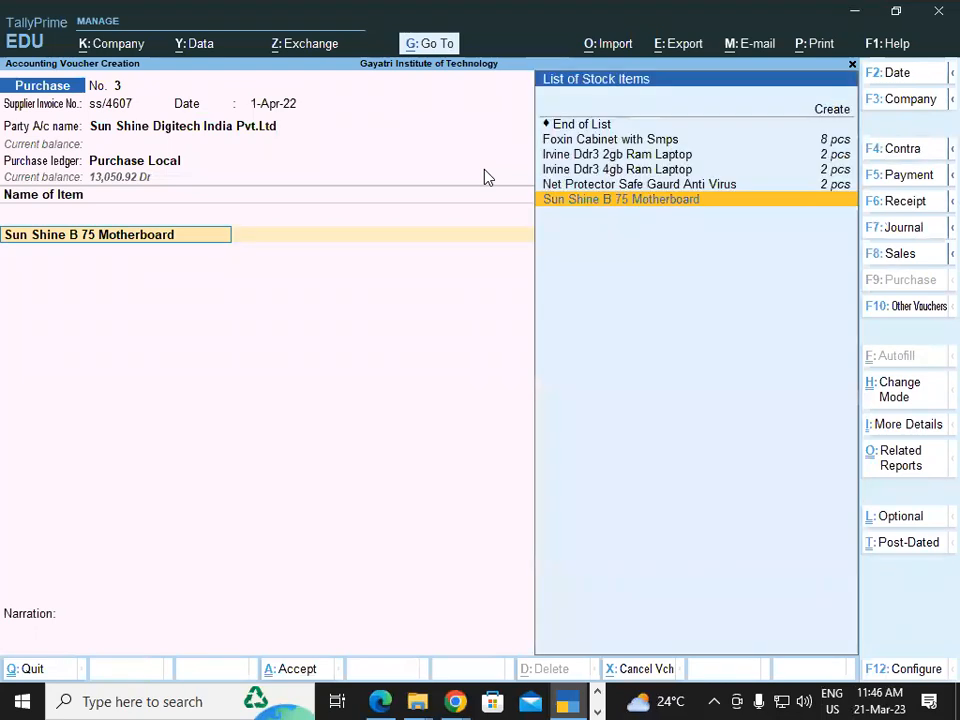
pyautogui.press('Return')
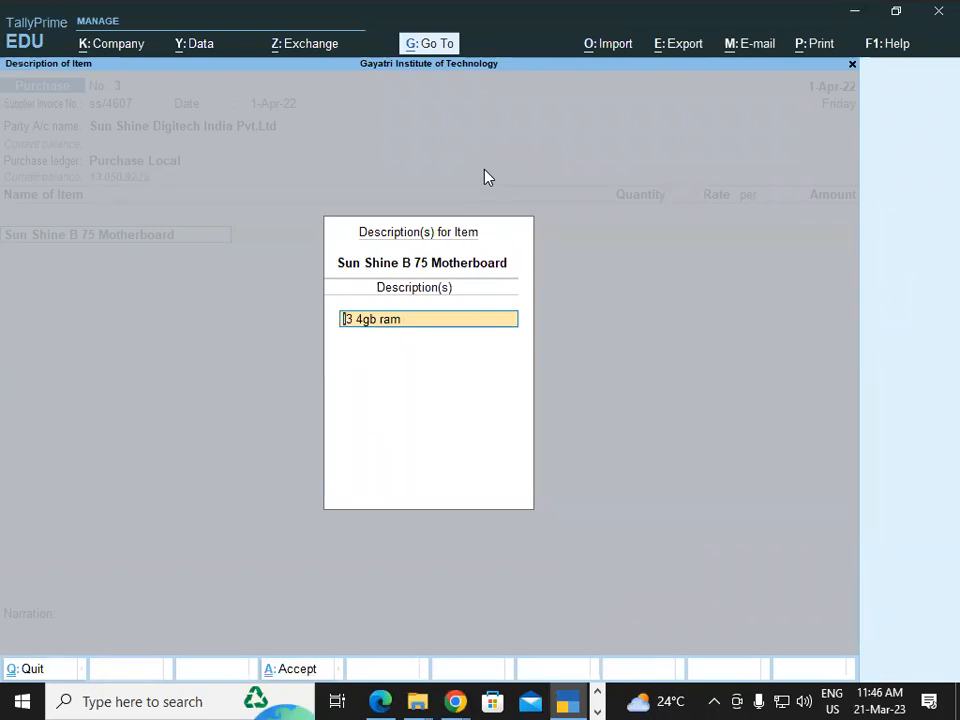
pyautogui.press('Return')
pyautogui.press('Return')
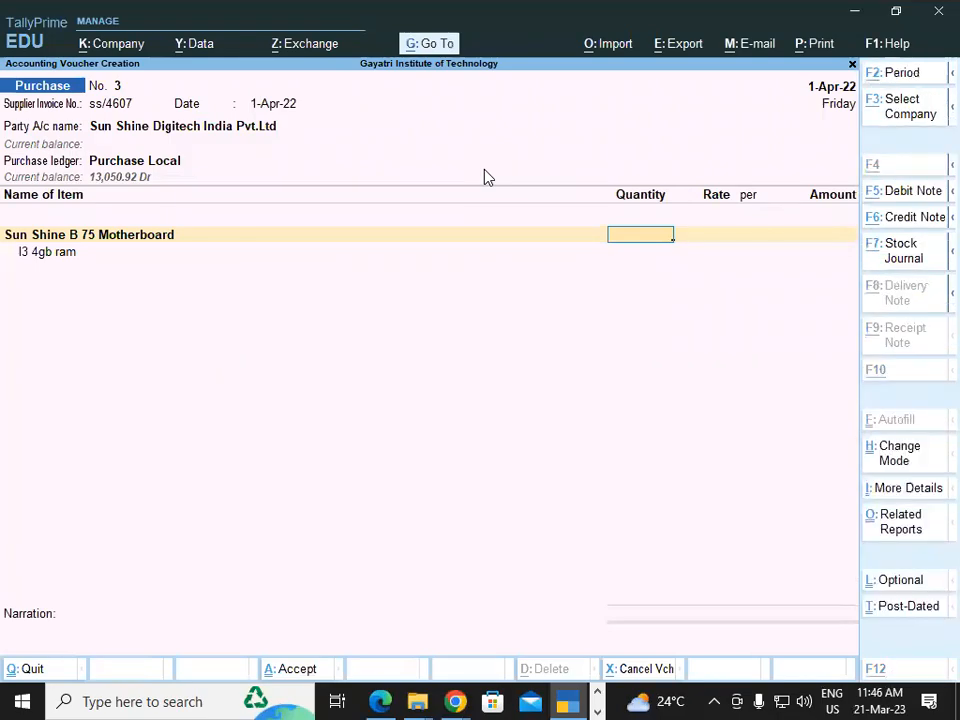
# Check the motherboard line on the Edge invoice PDF and set its quantity to 1 pcs in the TallyPrime voucher
pyautogui.hotkey('alt', 'Tab')
# Read the motherboard's rate from the Edge invoice PDF, enter 4237.29 per pcs in TallyPrime, and finish the item list
pyautogui.hotkey('alt', 'Tab')
pyautogui.write('1')
pyautogui.press('Return')
pyautogui.hotkey('alt', 'Tab')
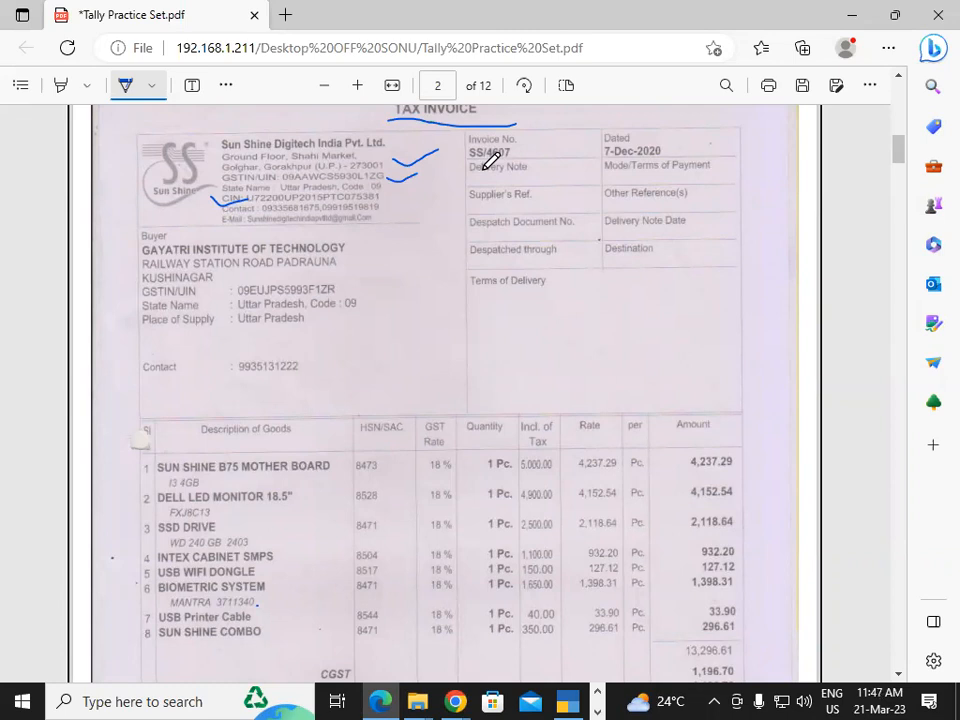
pyautogui.hotkey('alt', 'Tab')
pyautogui.write('42')
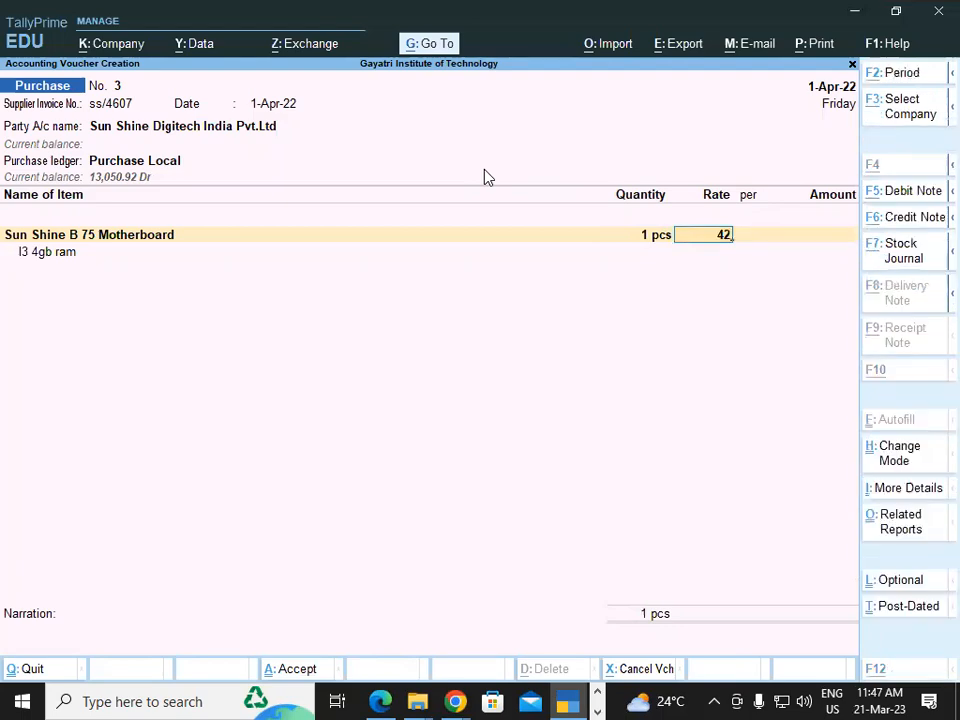
pyautogui.hotkey('alt', 'Tab')
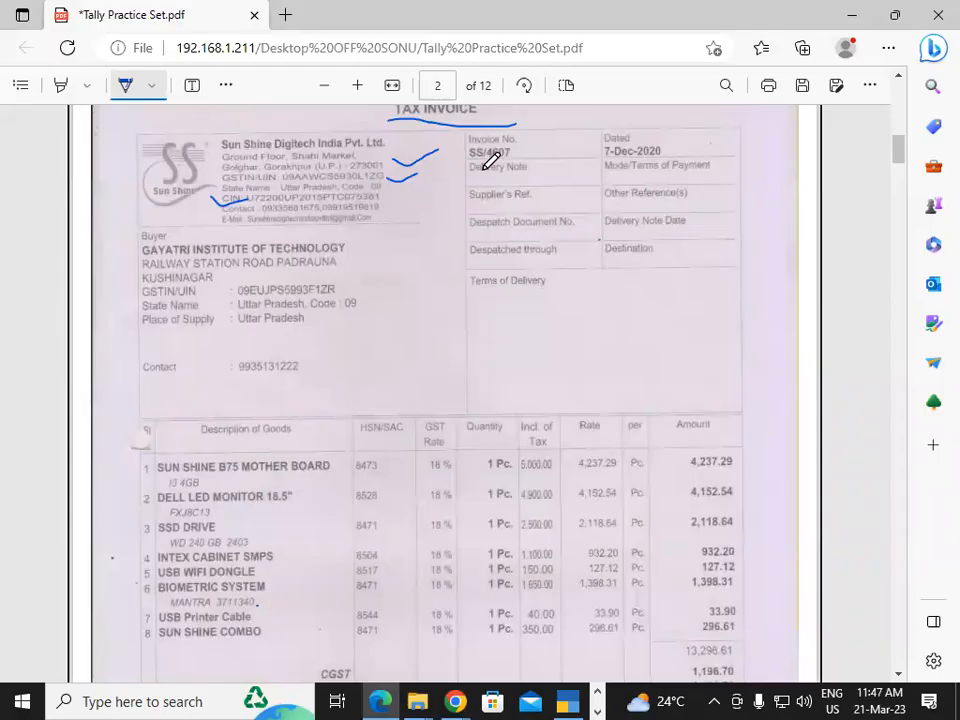
pyautogui.hotkey('alt', 'Tab')
pyautogui.write('37.')
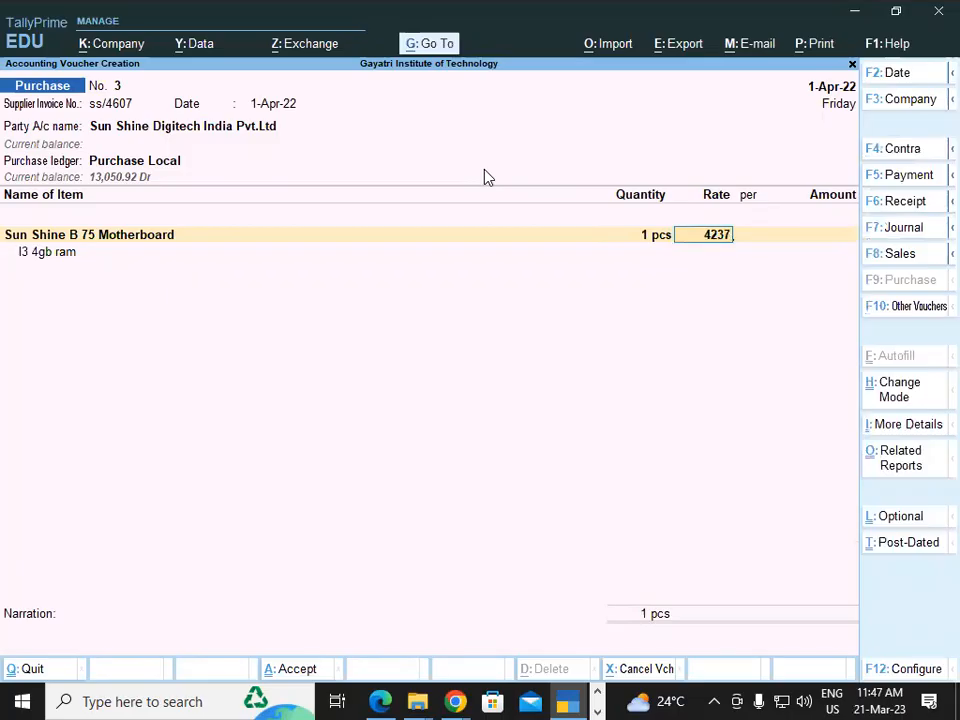
pyautogui.write('29')
pyautogui.press('Return')
pyautogui.press('Return')
pyautogui.press('Return')
pyautogui.press('Return')
pyautogui.press('Return')
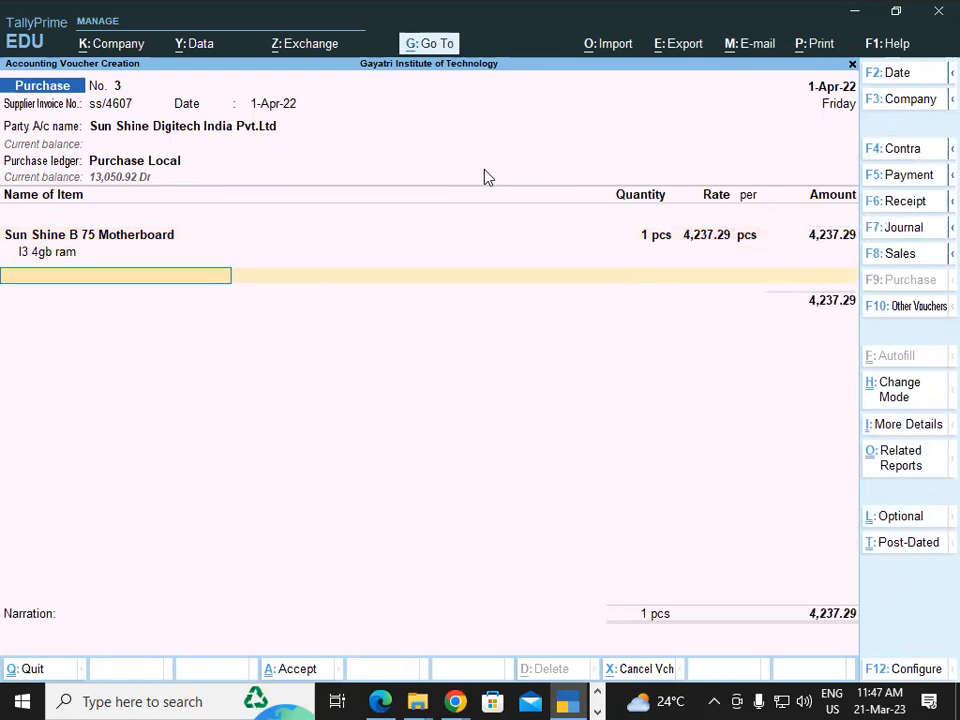
# Add the Central Tax, State Tax and Round Off ledgers below the motherboard item and close the ledger list
pyautogui.write('Cen')
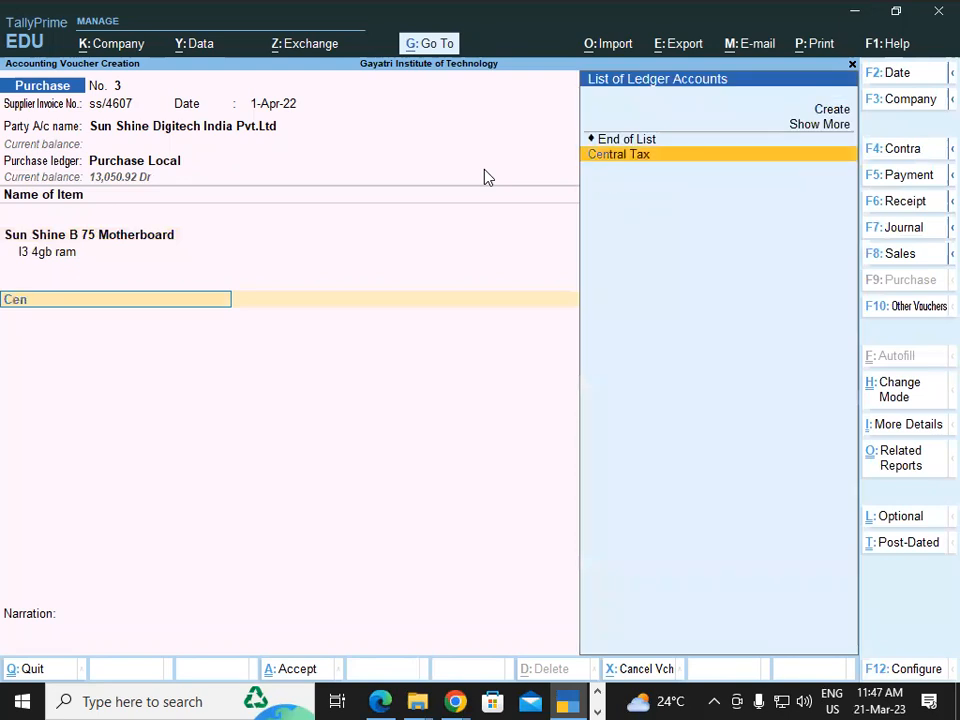
pyautogui.press('Return')
pyautogui.write('State Tax')
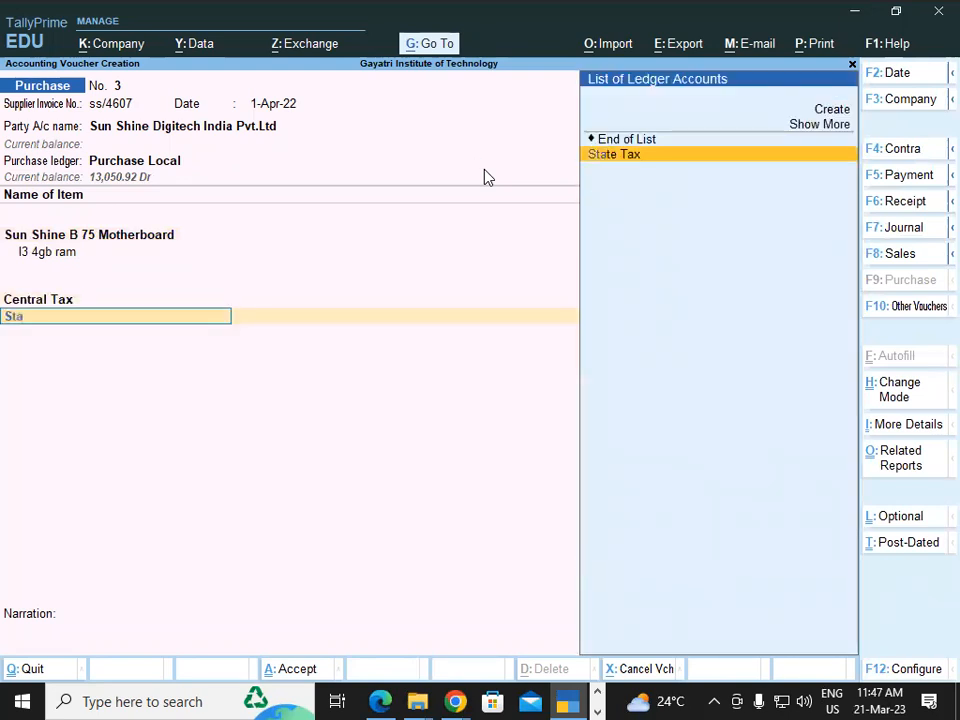
pyautogui.press('Return')
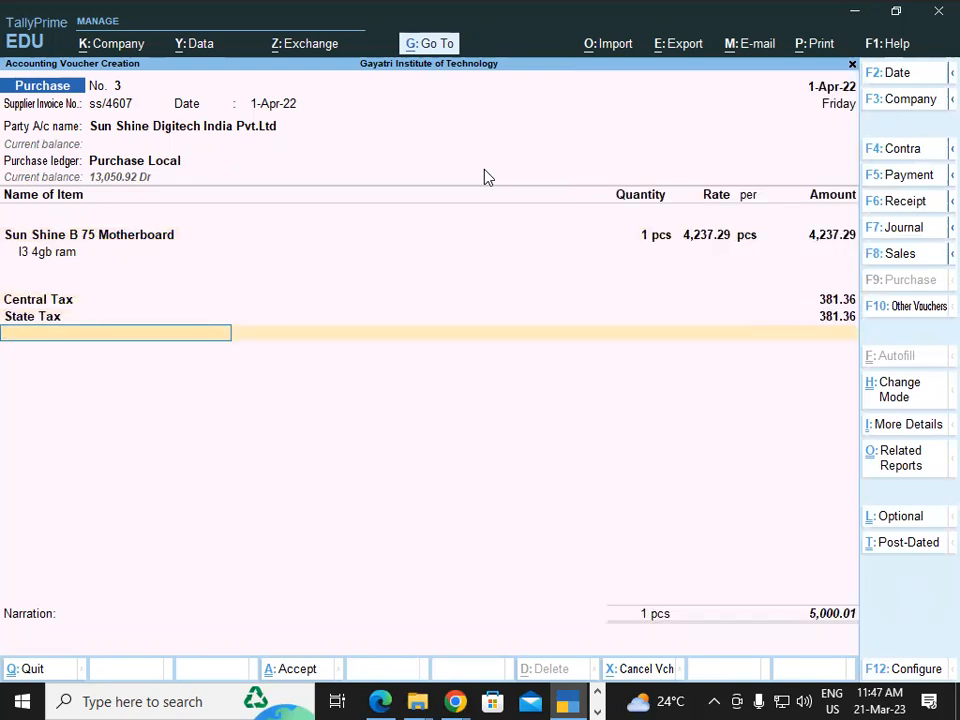
pyautogui.press('Return')
pyautogui.press('BackSpace')
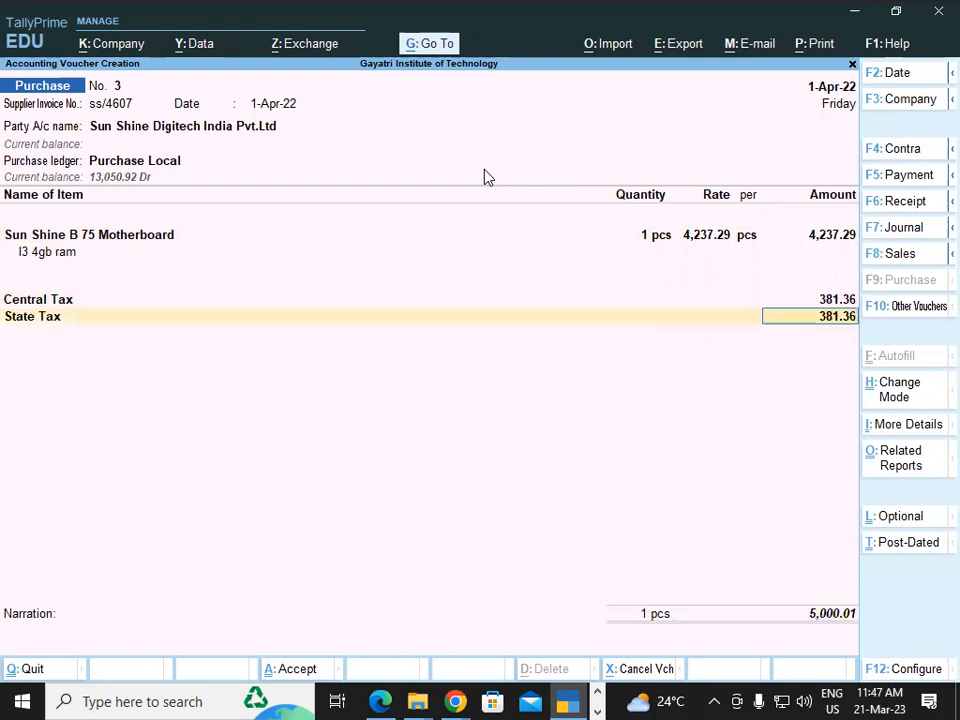
pyautogui.press('Return')
pyautogui.write('Rou')
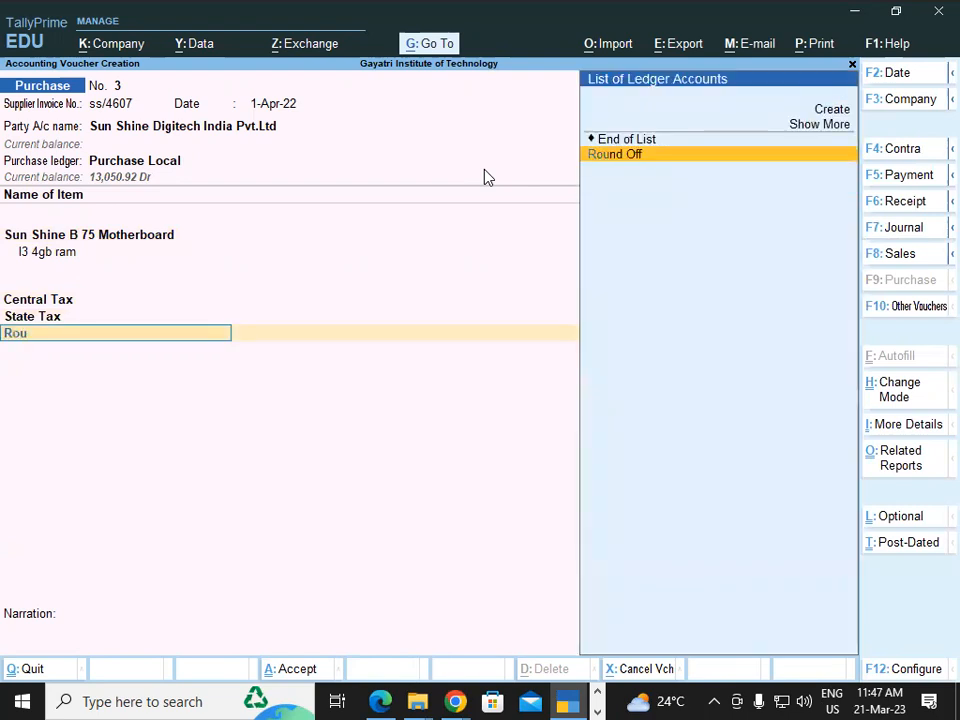
pyautogui.press('Return')
# Accept the full amount as a New Ref in the bill-wise details, leave the narration empty, and save the voucher
pyautogui.press('Return')
pyautogui.press('Return')
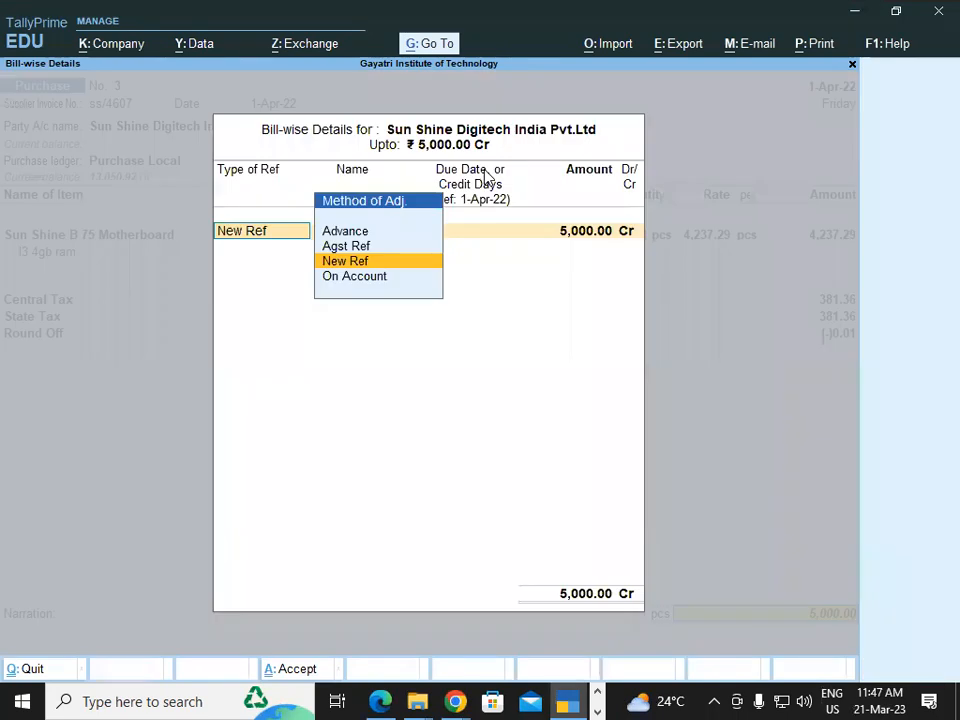
pyautogui.press('Return')
pyautogui.press('Return')
pyautogui.press('Return')
pyautogui.press('Return')
pyautogui.press('Return')
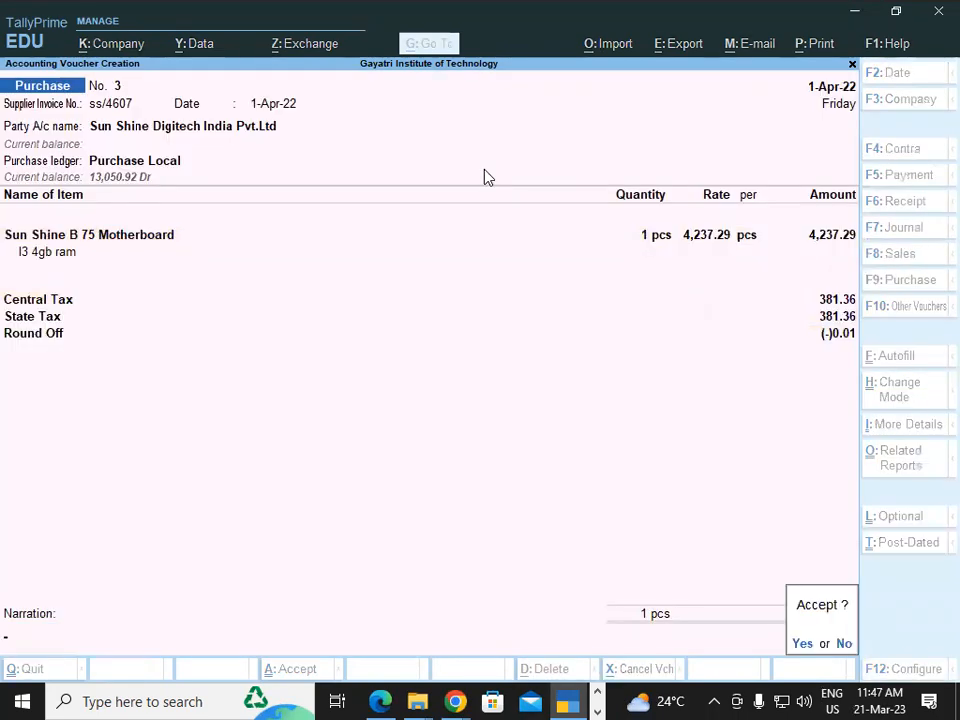
pyautogui.press('Return')
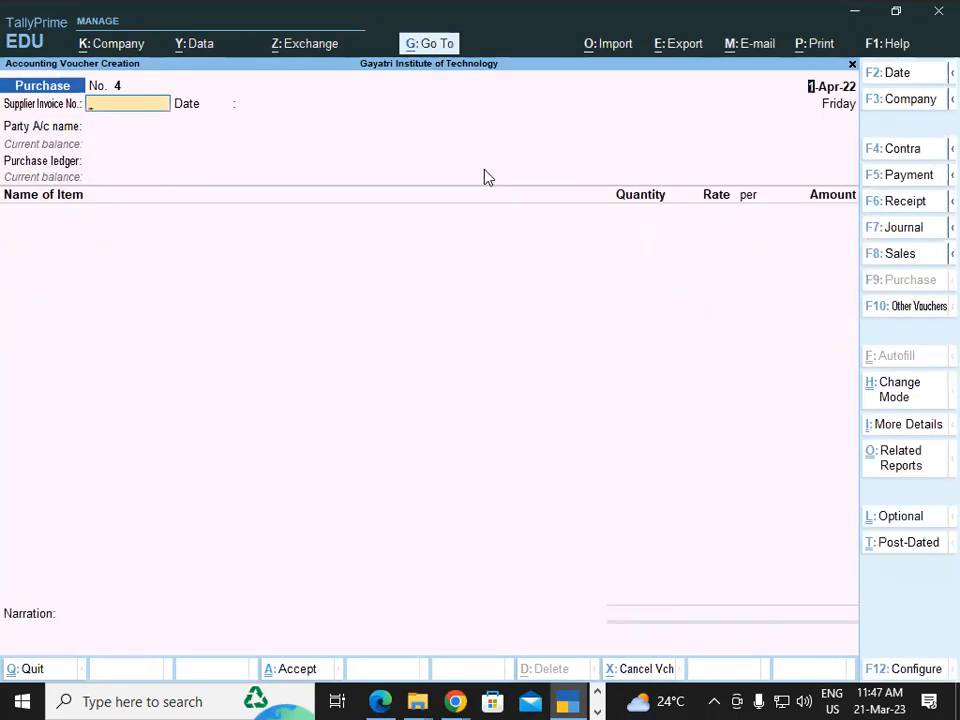
# Reopen purchase voucher 3 and examine the item description in an enlarged print preview of its tax invoice
pyautogui.press('pageup')
pyautogui.hotkey('alt', 'p')
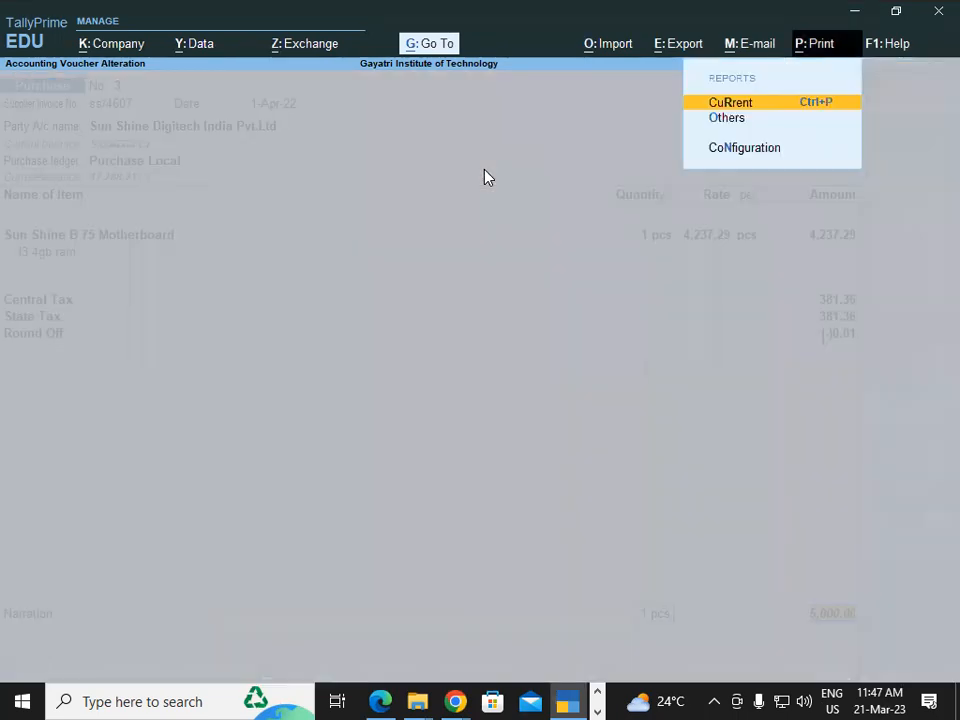
pyautogui.press('Return')
pyautogui.press('i')
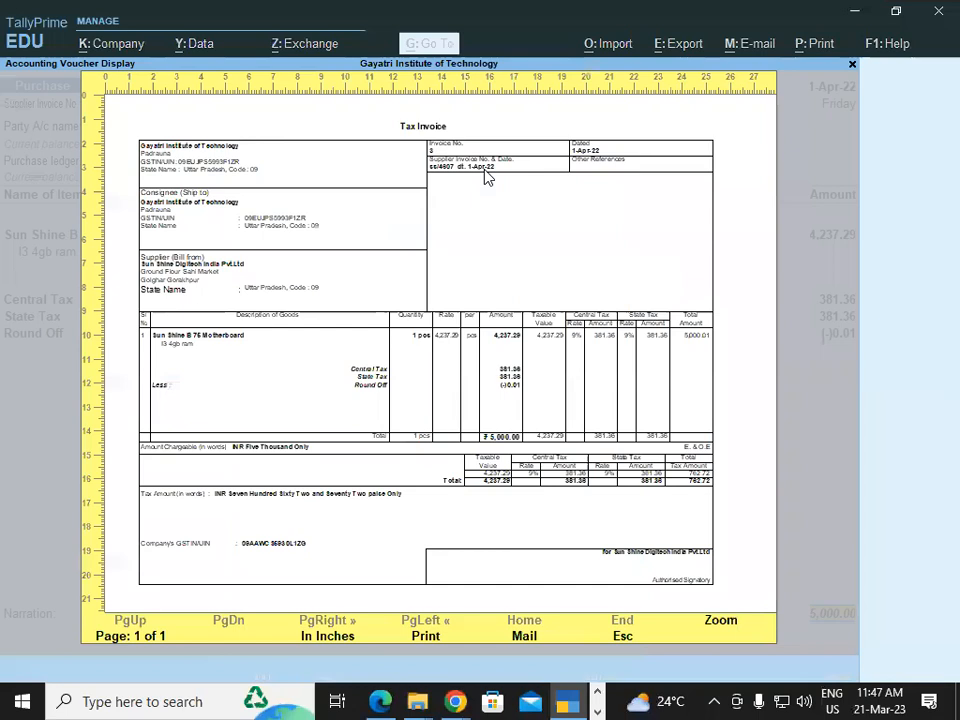
pyautogui.click(719, 625)
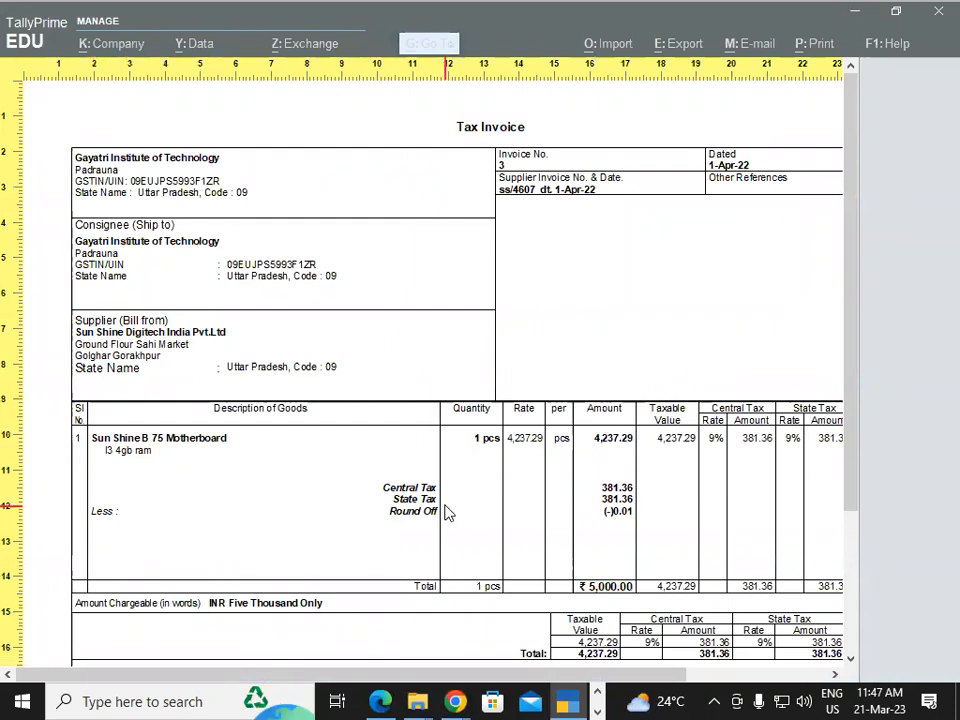
pyautogui.press('Escape')
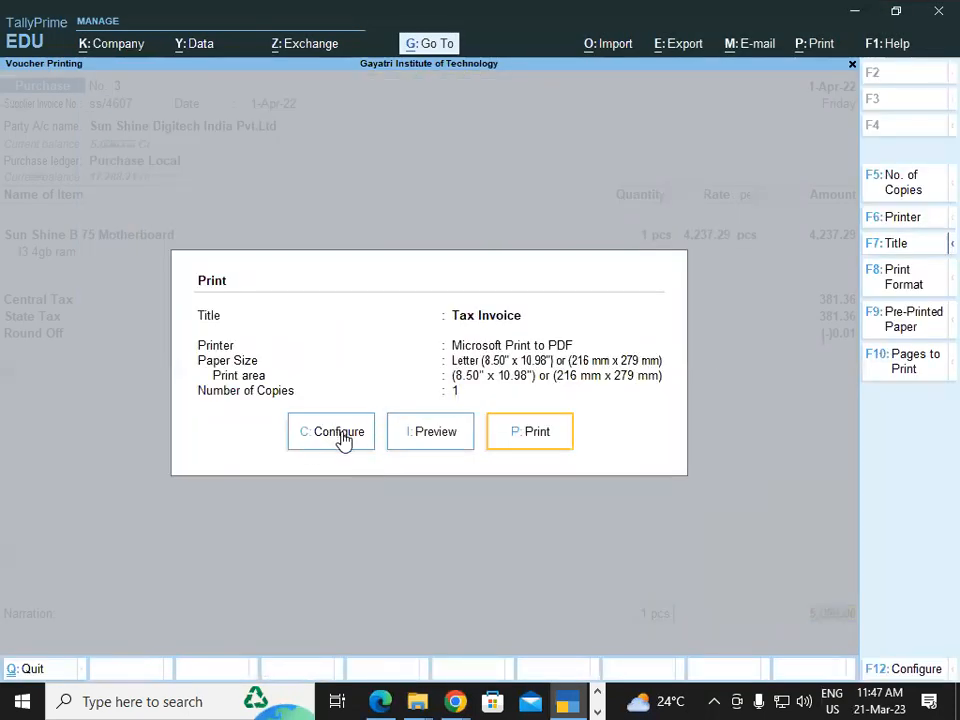
# Set Show Additional Descriptions for Stock Items to No in the voucher's print configuration
pyautogui.click(336, 433)
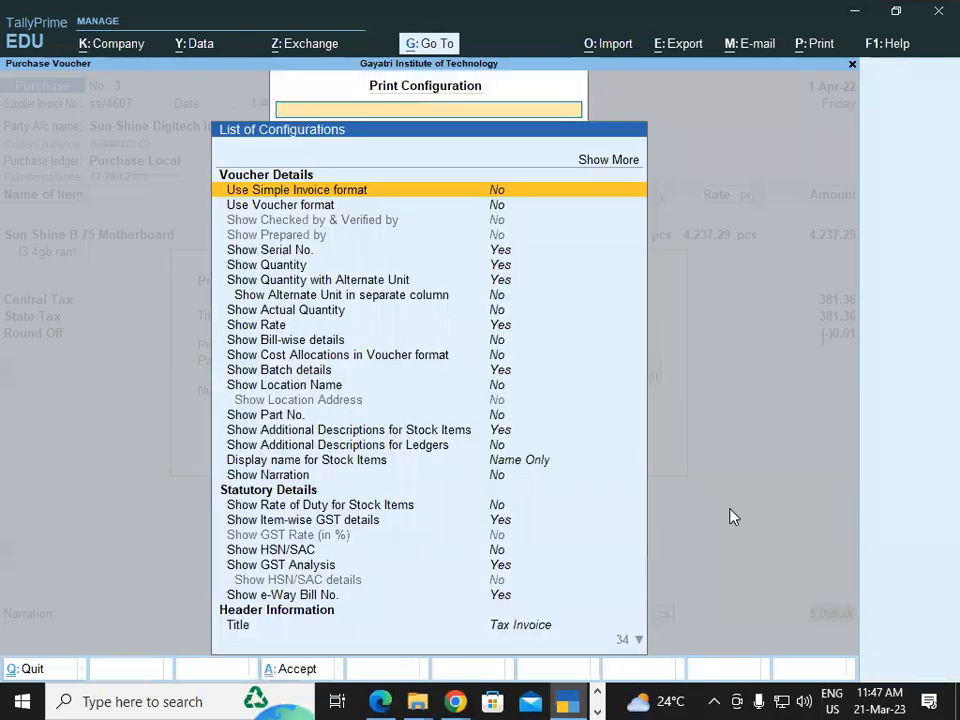
pyautogui.press('Down')
pyautogui.press('Down')
pyautogui.press('Down')
pyautogui.press('Down')
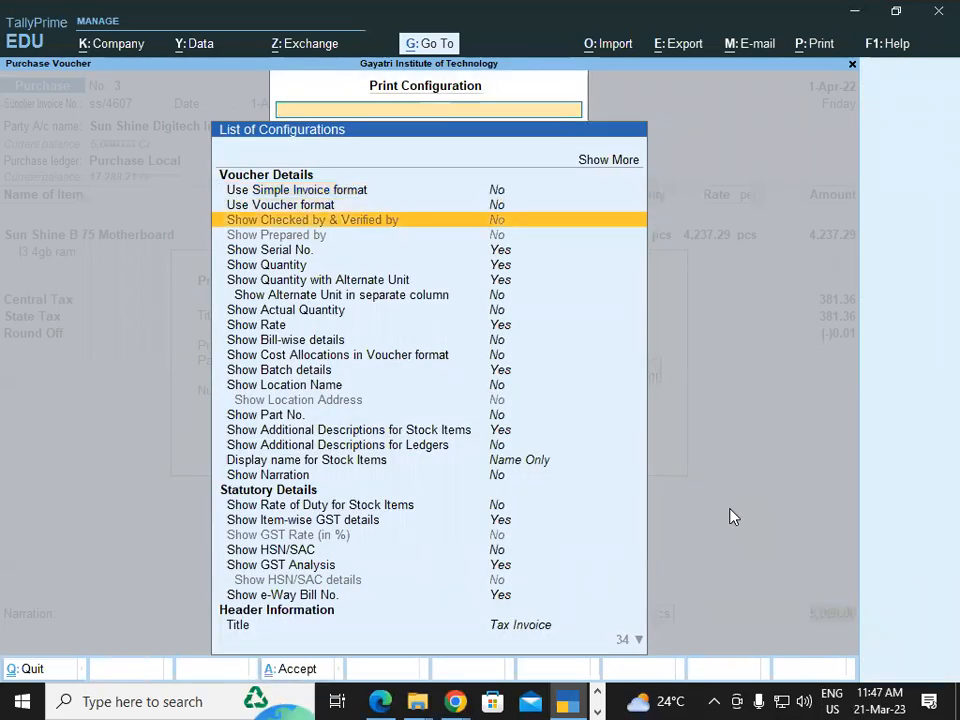
pyautogui.press('Down')
pyautogui.press('Down')
pyautogui.press('Down')
pyautogui.press('Down')
pyautogui.press('Down')
pyautogui.press('Down')
pyautogui.press('Down')
pyautogui.press('Down')
pyautogui.press('Down')
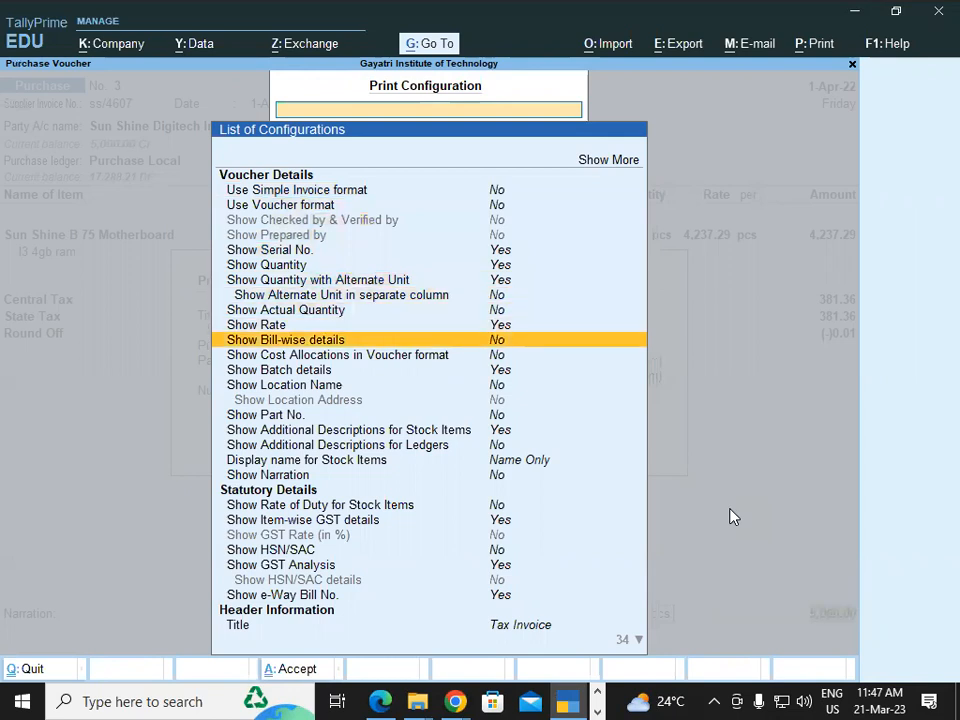
pyautogui.press('Down')
pyautogui.press('Down')
pyautogui.press('Down')
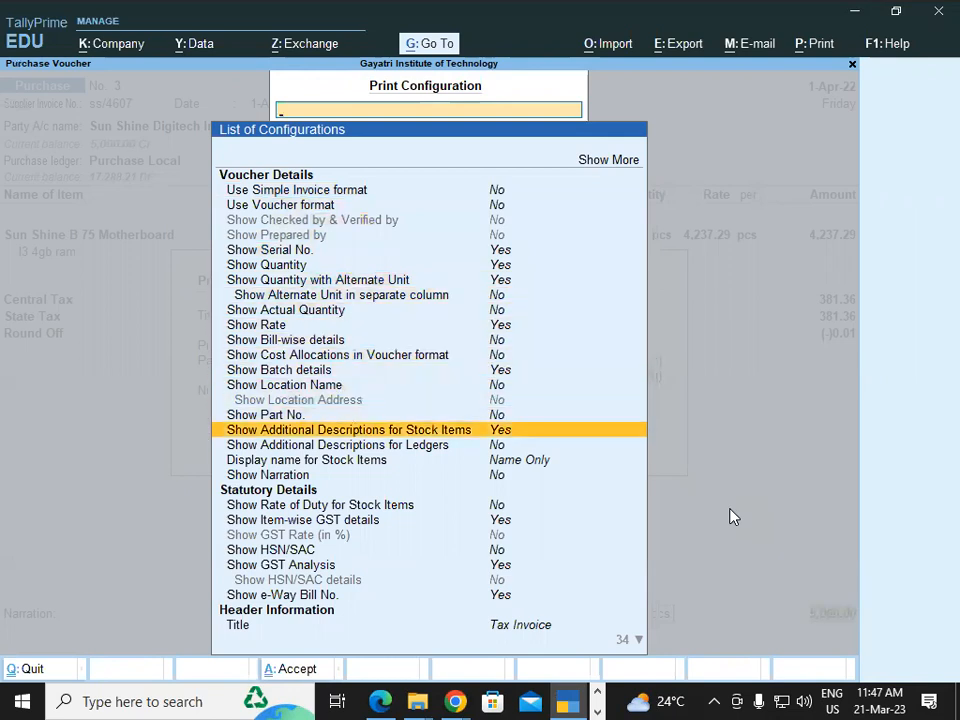
pyautogui.press('Return')
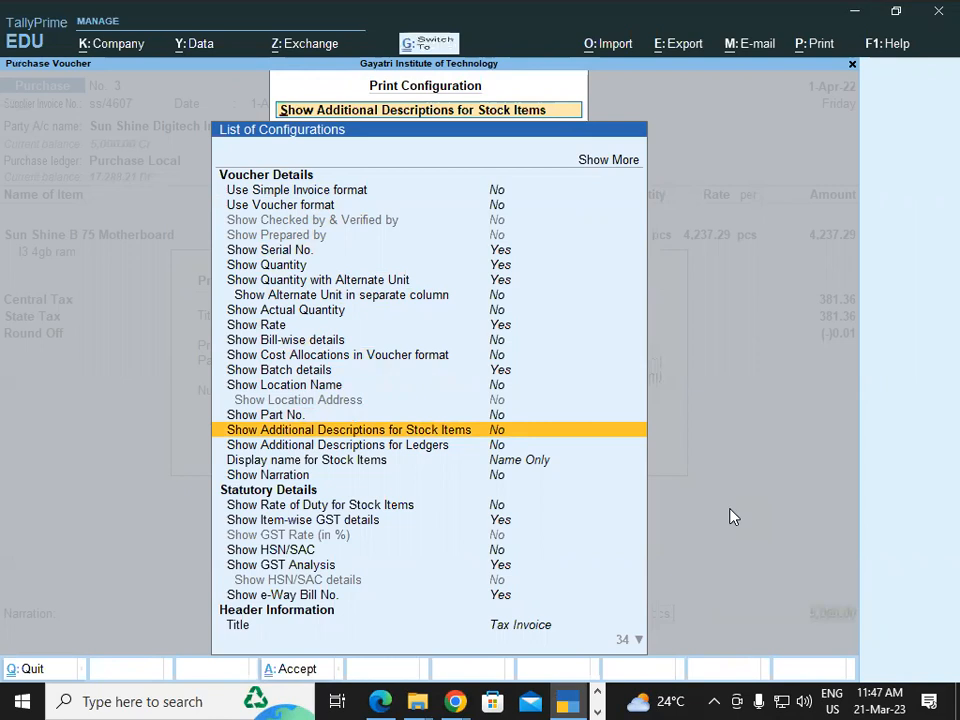
pyautogui.press('Escape')
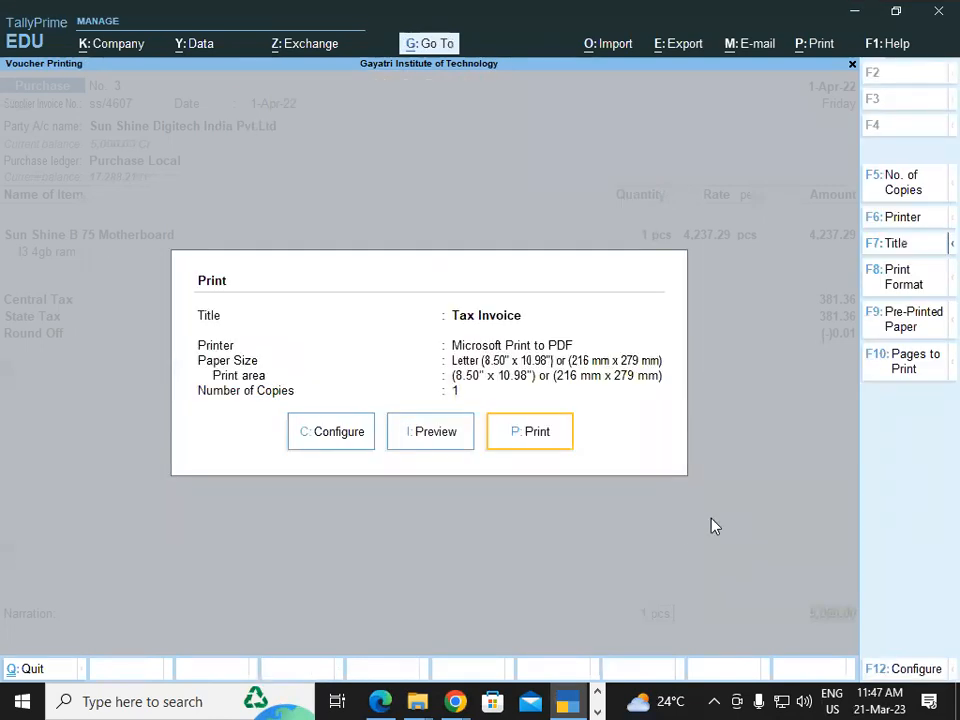
# Preview the tax invoice enlarged to check the motherboard line with additional descriptions turned off, and close the preview
pyautogui.click(418, 437)
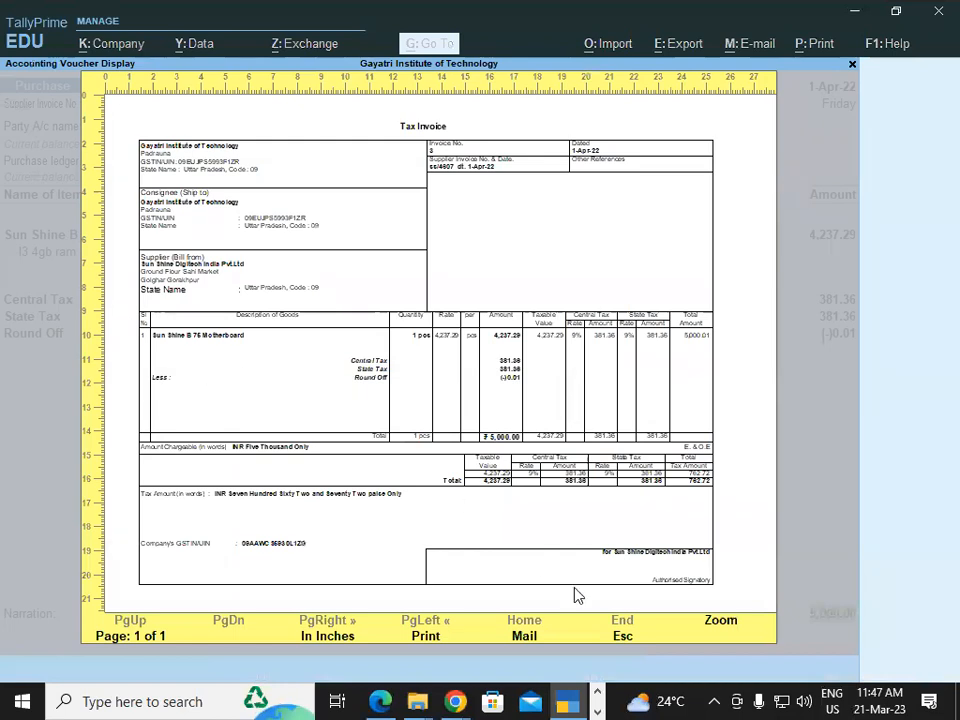
pyautogui.click(728, 626)
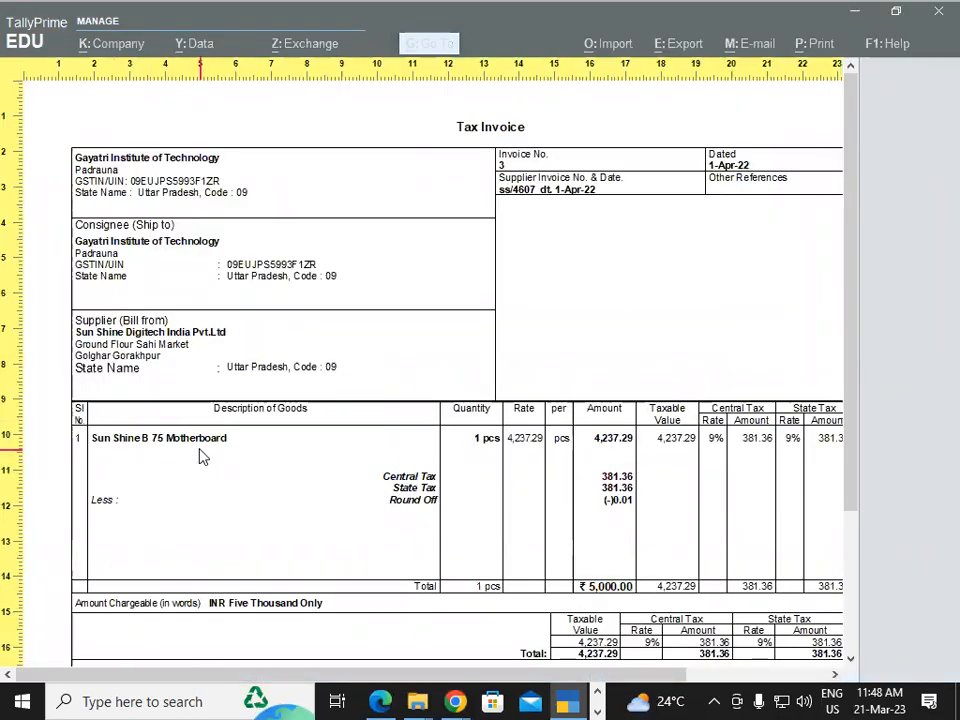
pyautogui.hotkey('alt', 'z')
pyautogui.press('Escape')
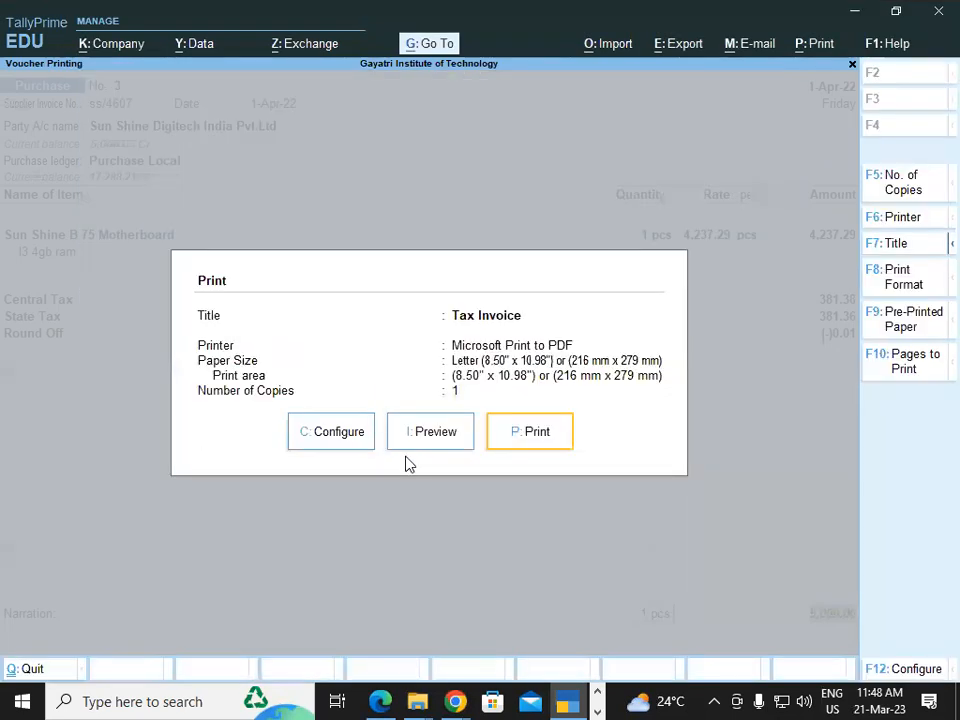
# Set Show Additional Descriptions for Stock Items back to Yes in the print configuration
pyautogui.click(324, 444)
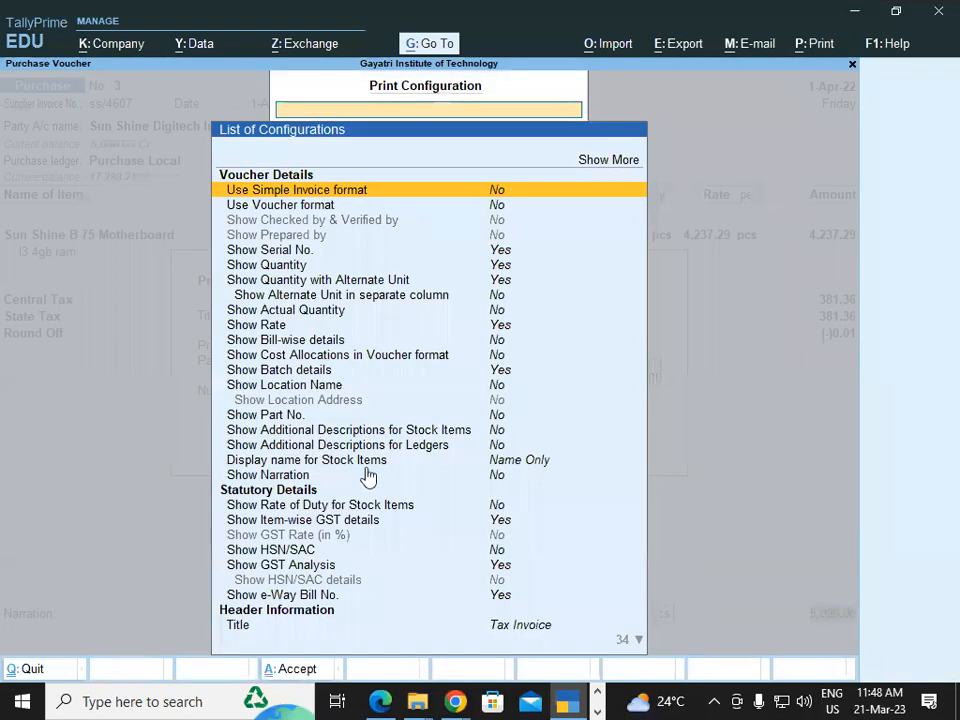
pyautogui.press('Down')
pyautogui.press('Down')
pyautogui.press('Down')
pyautogui.press('Down')
pyautogui.press('Down')
pyautogui.press('Down')
pyautogui.press('Down')
pyautogui.press('Down')
pyautogui.press('Down')
pyautogui.press('Down')
pyautogui.press('Down')
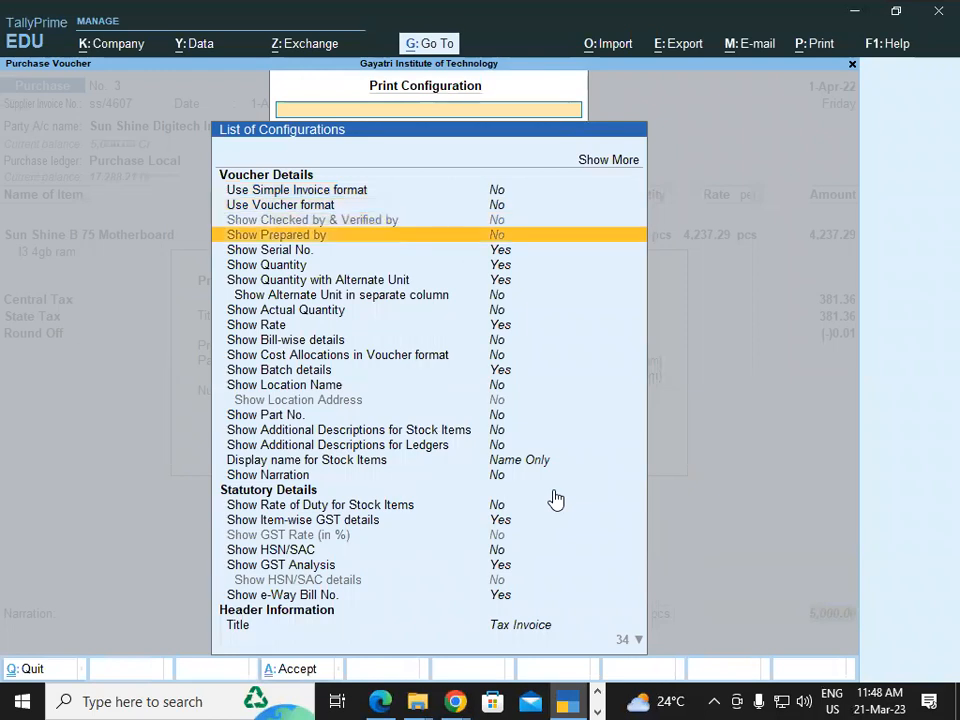
pyautogui.press('Down')
pyautogui.press('Down')
pyautogui.press('Down')
pyautogui.press('Down')
pyautogui.press('Down')
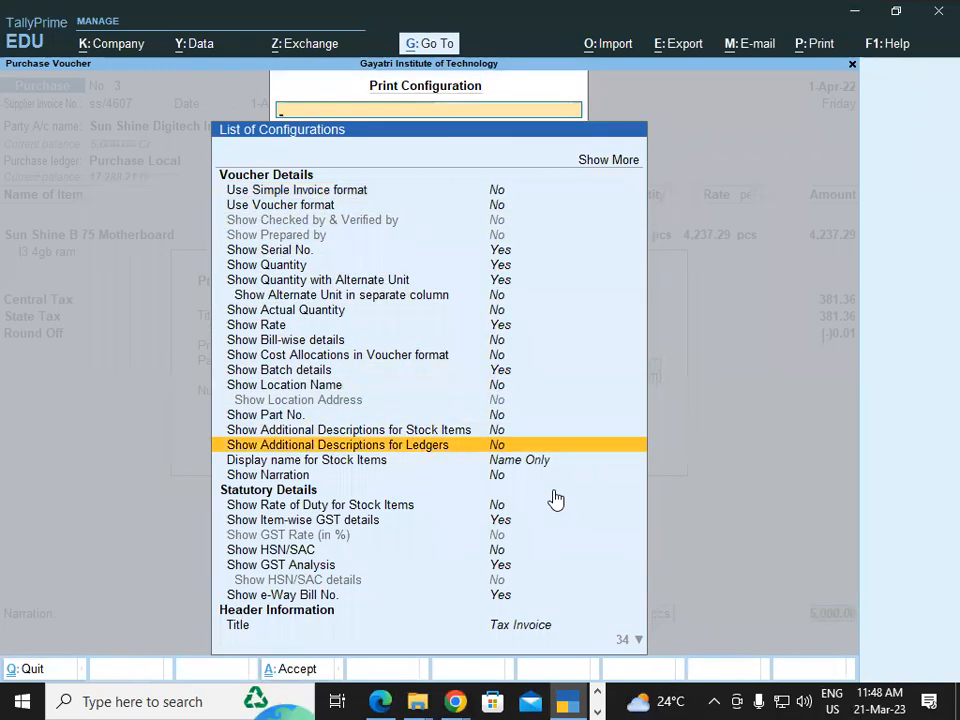
pyautogui.press('Up')
pyautogui.press('Return')
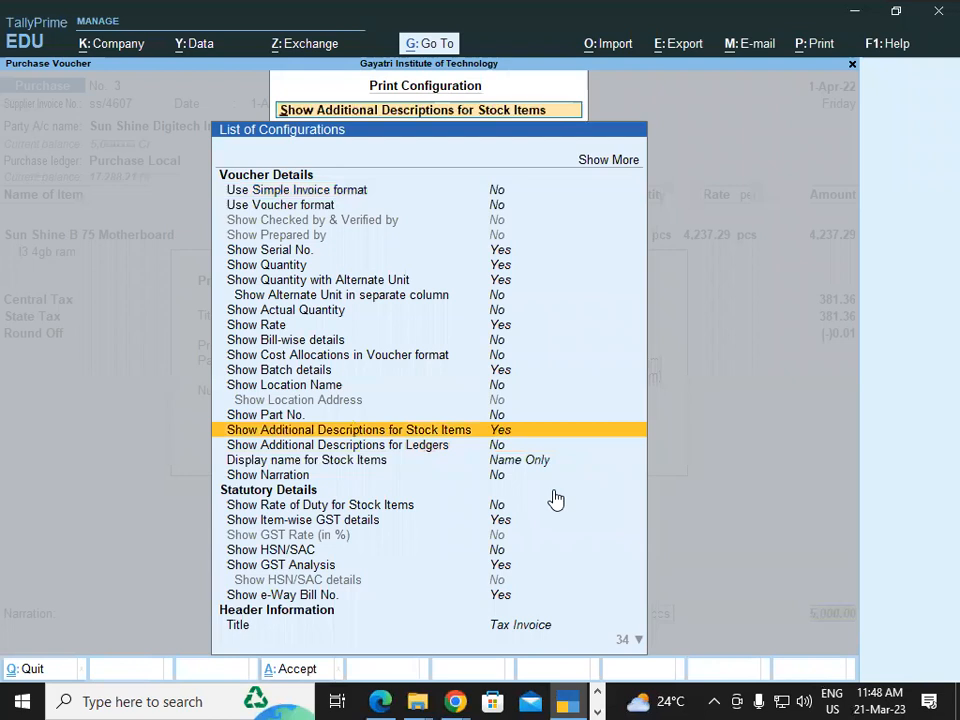
pyautogui.press('Escape')
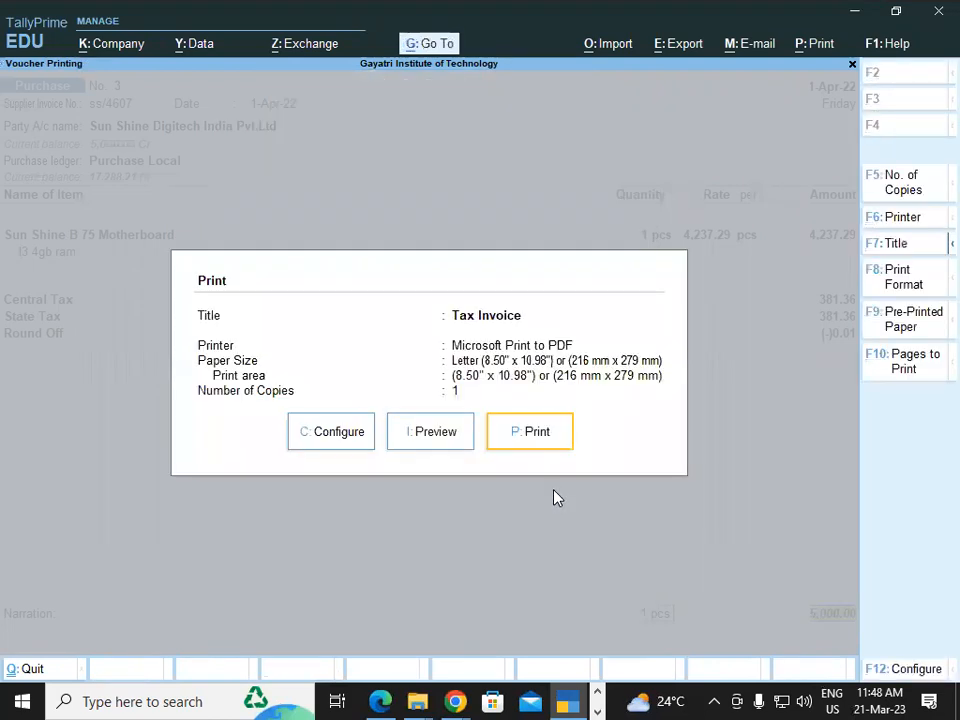
# Preview the tax invoice enlarged with additional descriptions turned on, and return to the purchase voucher
pyautogui.click(436, 440)
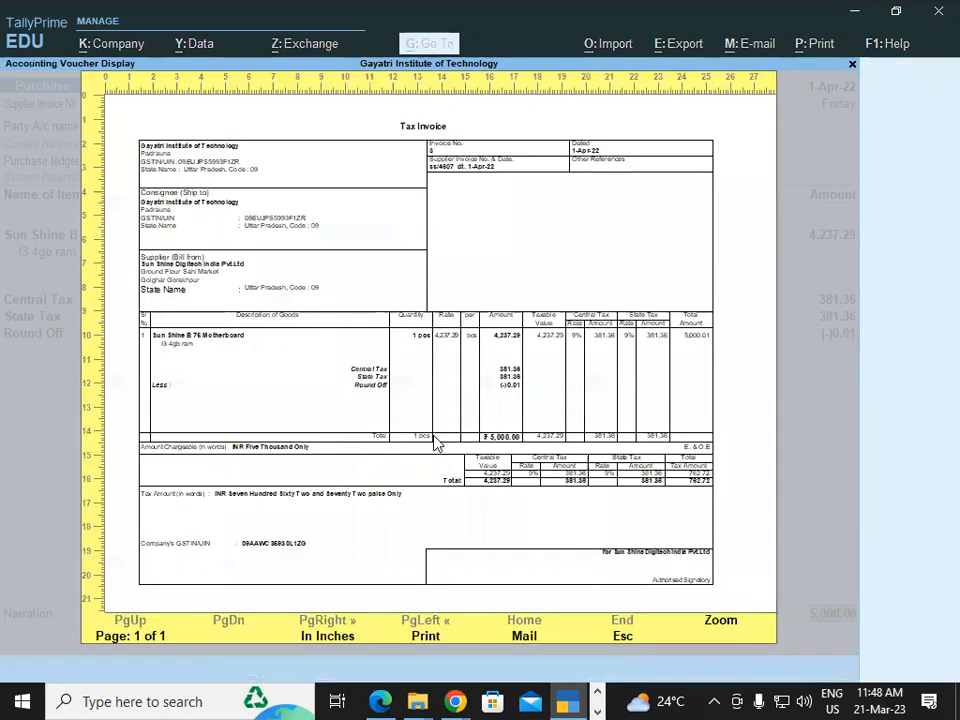
pyautogui.click(722, 632)
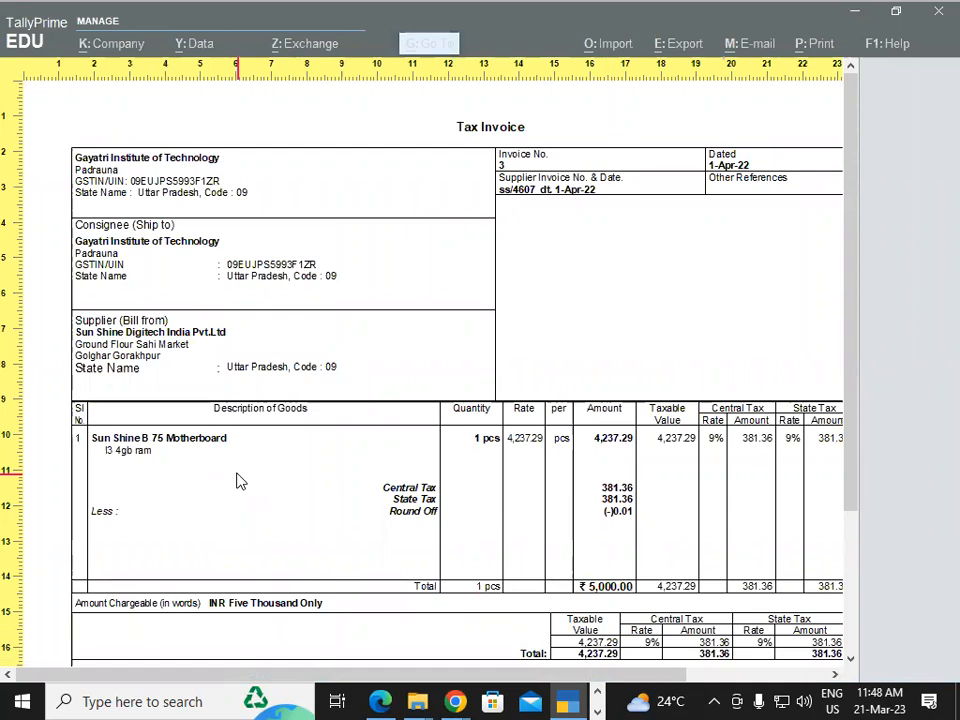
pyautogui.press('Escape')
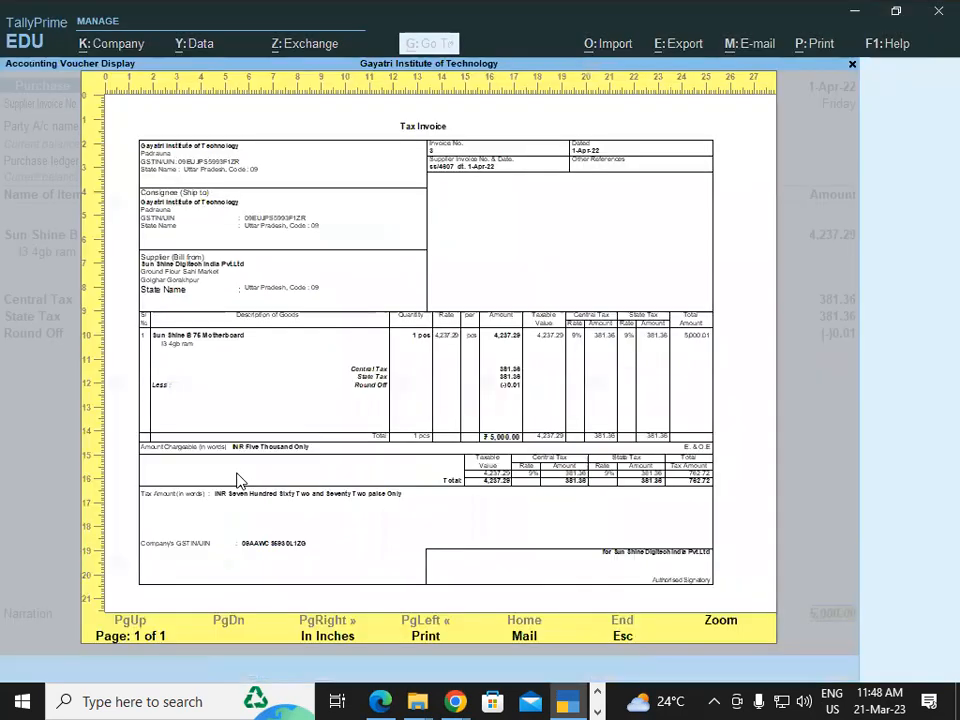
pyautogui.press('Escape')
pyautogui.press('Escape')
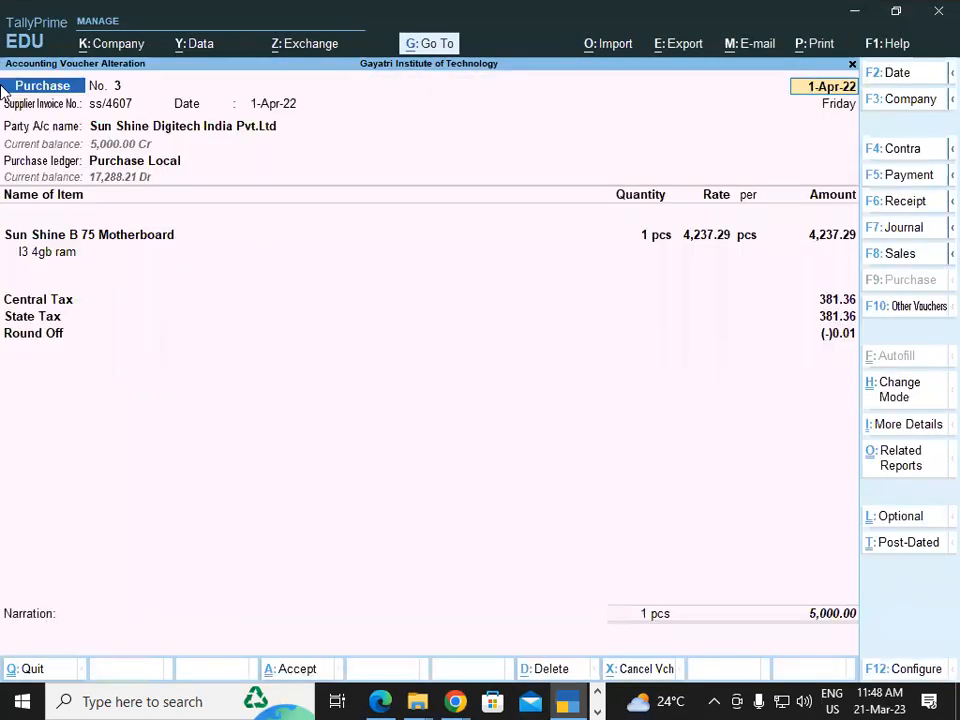